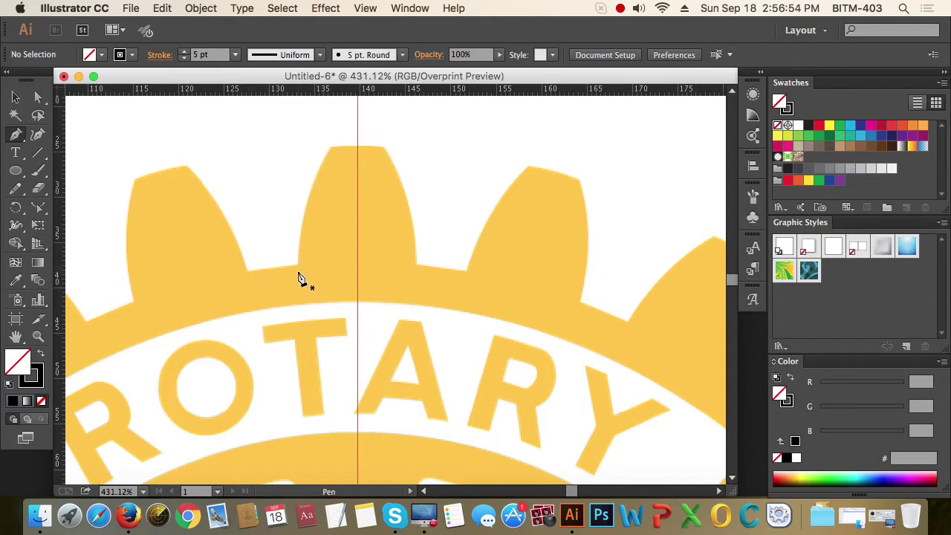
Step: Trace the left half of the gear's top tooth with the Pen tool, curving from its base to the corner and ending at the vertical guide
{"action": "left_click", "coordinate": [297, 272]}
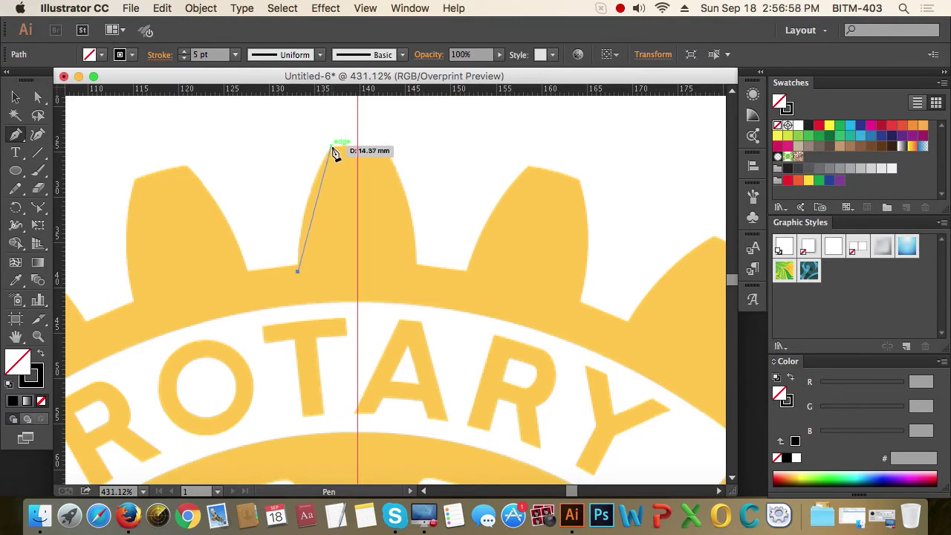
{"action": "mouse_move", "coordinate": [332, 147]}
{"action": "left_mouse_down"}
{"action": "mouse_move", "coordinate": [352, 140]}
{"action": "mouse_move", "coordinate": [364, 104]}
{"action": "mouse_move", "coordinate": [370, 142]}
{"action": "left_mouse_up"}
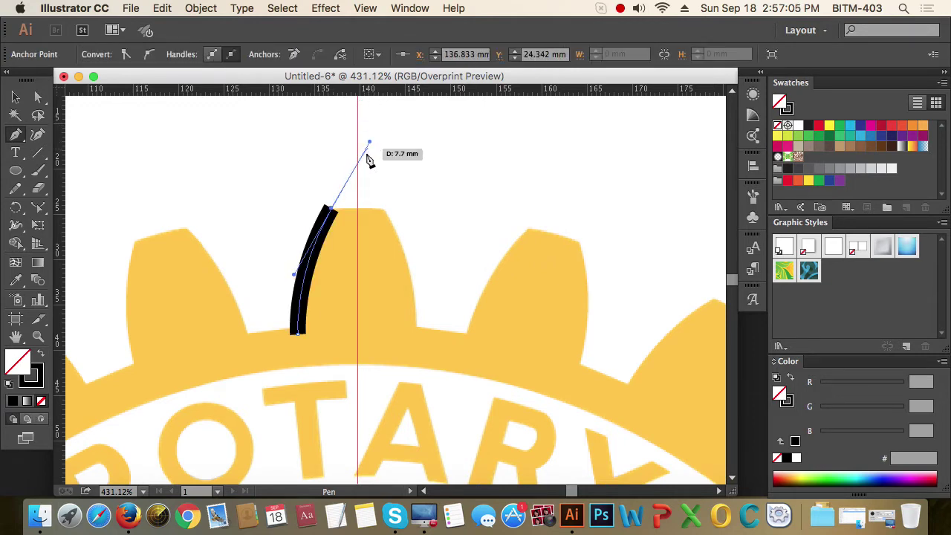
{"action": "left_click", "coordinate": [331, 208]}
{"action": "key", "text": "super+space"}
{"action": "left_click_drag", "start_coordinate": [287, 184], "coordinate": [453, 282]}
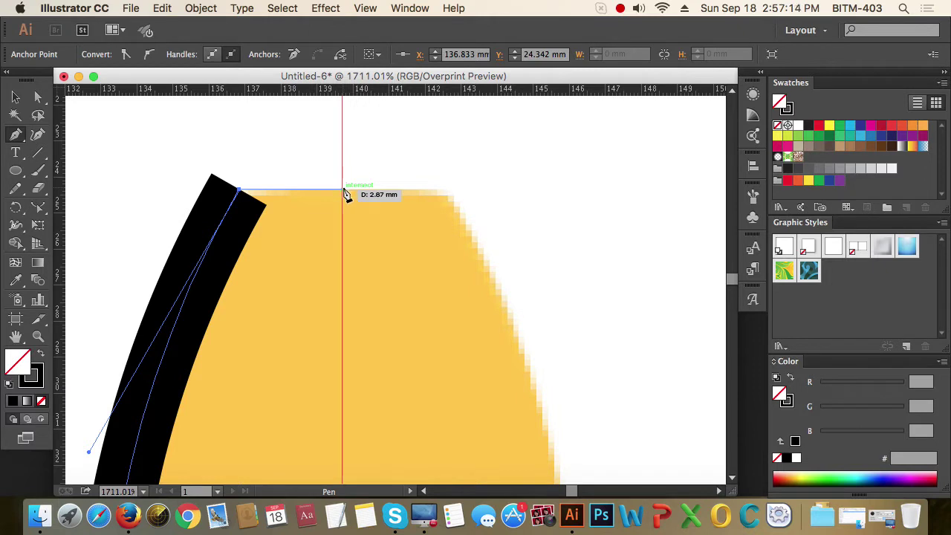
{"action": "left_click_drag", "start_coordinate": [344, 193], "coordinate": [363, 196]}
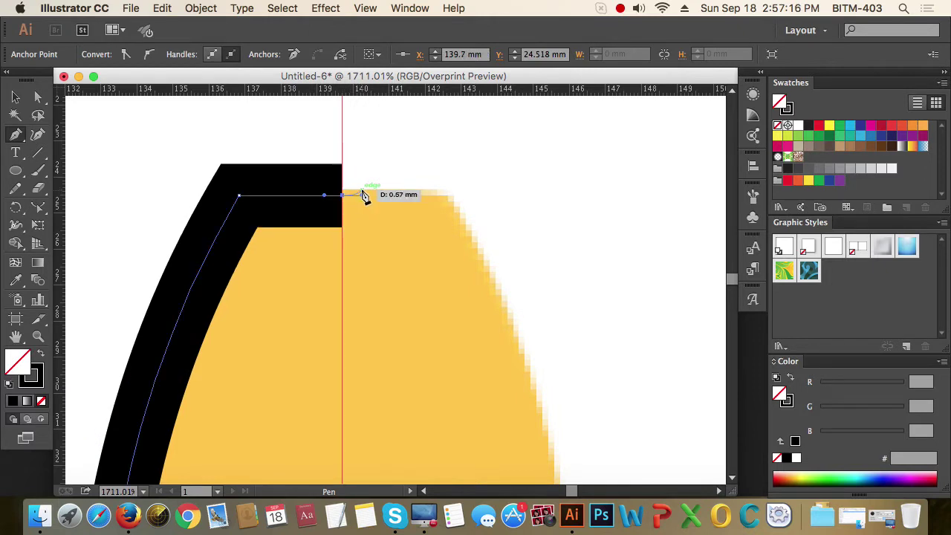
Step: Set the traced half-tooth path's stroke weight to 1 pt
{"action": "left_click", "coordinate": [16, 97]}
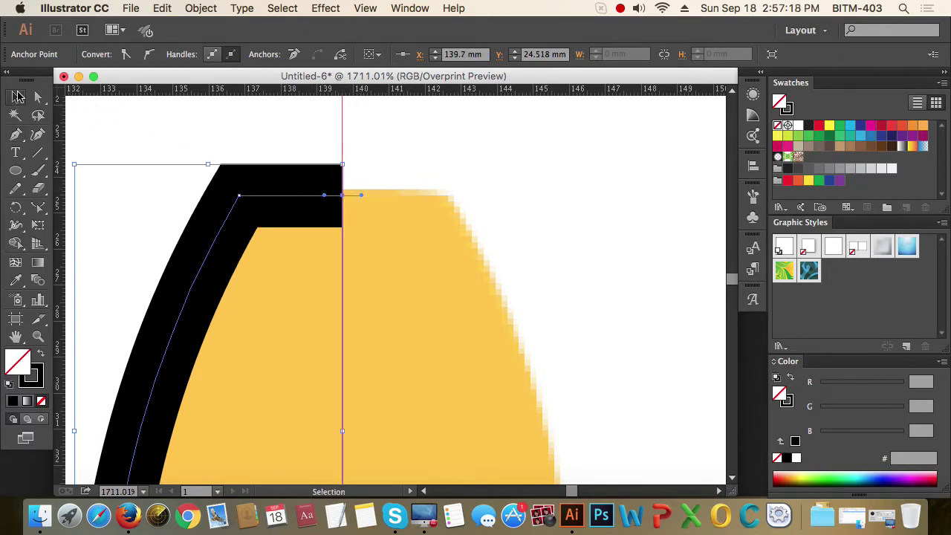
{"action": "left_click", "coordinate": [323, 132]}
{"action": "left_click", "coordinate": [281, 216]}
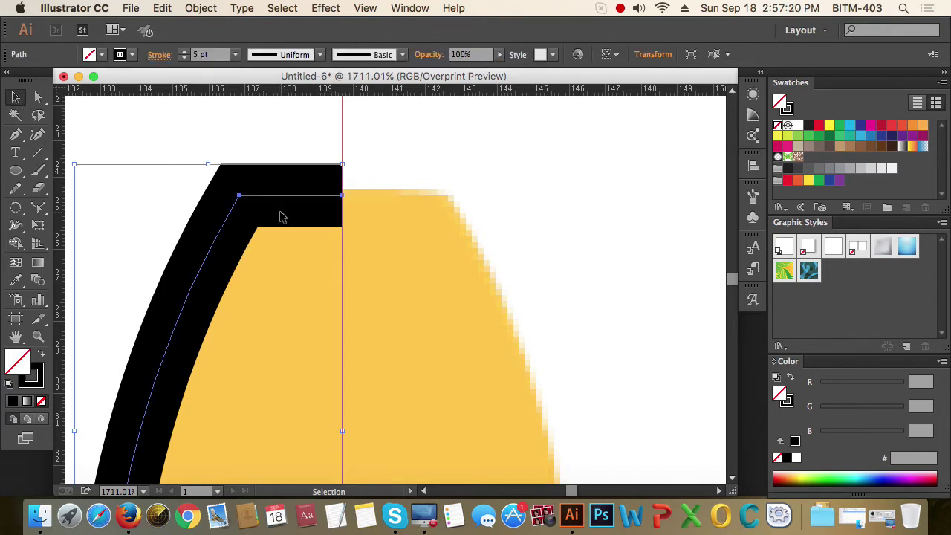
{"action": "left_click_drag", "start_coordinate": [221, 55], "coordinate": [170, 47]}
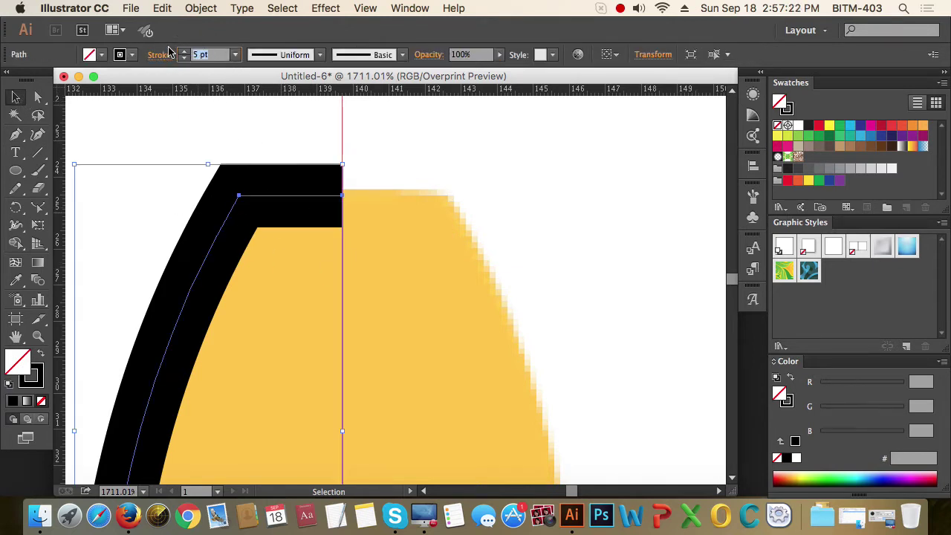
{"action": "type", "text": "1"}
{"action": "key", "text": "Return"}
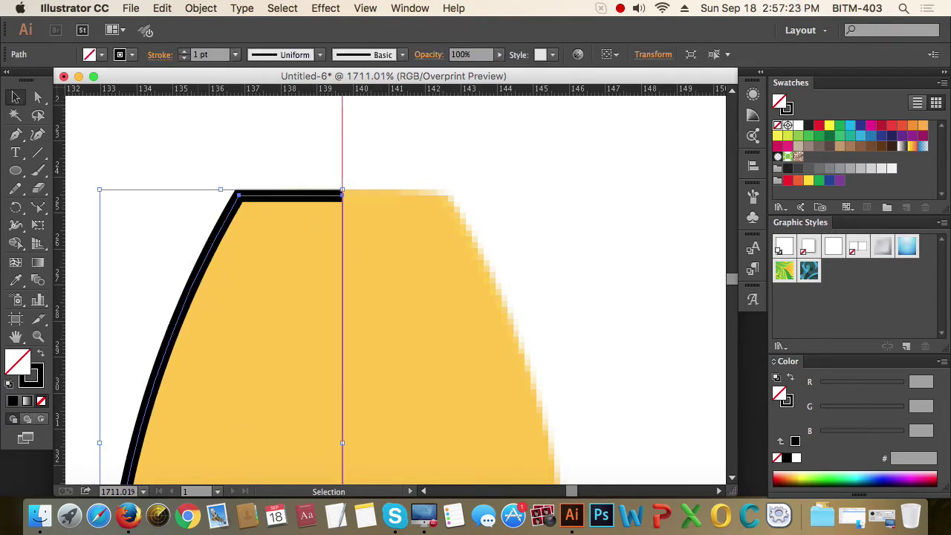
Step: Move the half-tooth's upper corner anchor to about X 136.76, Y 24.65 mm and its endpoint on the guide to about Y 24.43 mm
{"action": "left_click", "coordinate": [39, 98]}
{"action": "left_click", "coordinate": [218, 161]}
{"action": "left_click", "coordinate": [238, 196]}
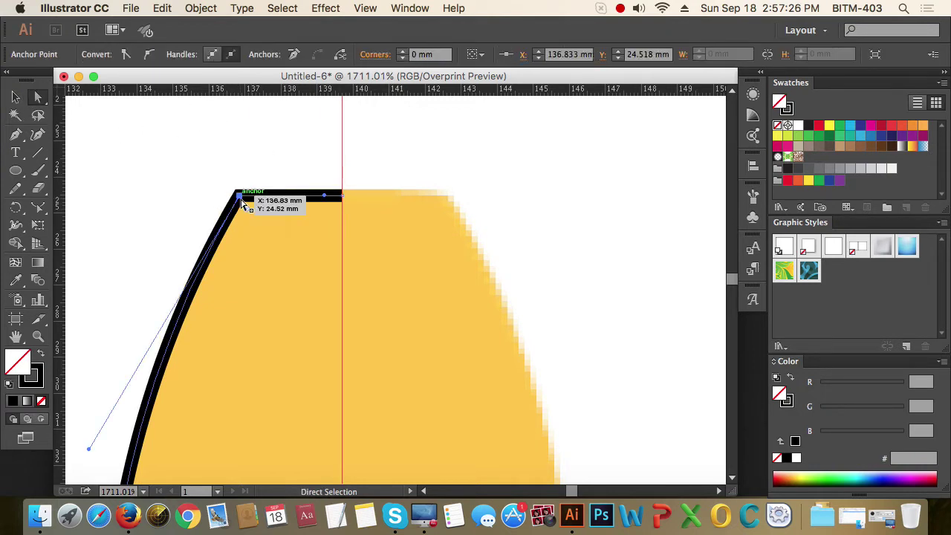
{"action": "left_click_drag", "start_coordinate": [242, 205], "coordinate": [241, 207]}
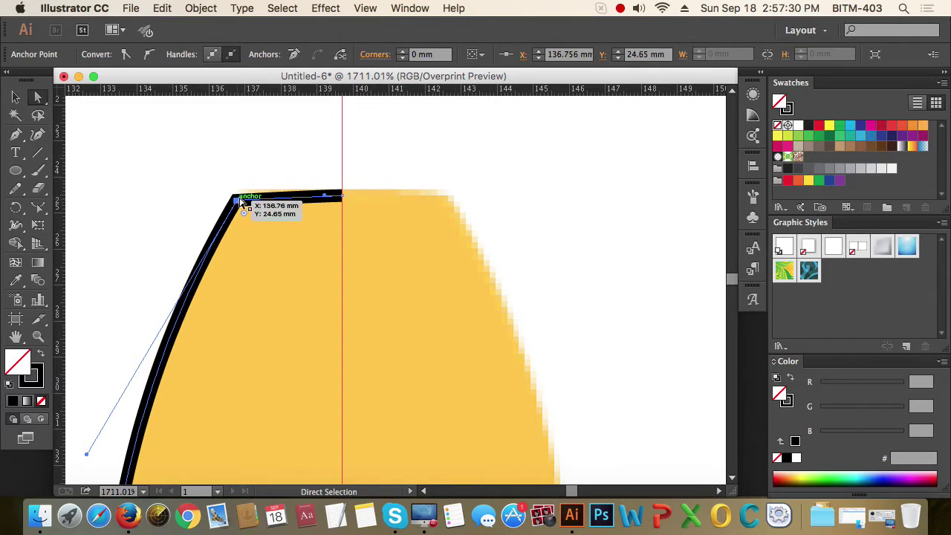
{"action": "left_click_drag", "start_coordinate": [343, 199], "coordinate": [344, 195]}
{"action": "left_click", "coordinate": [15, 96]}
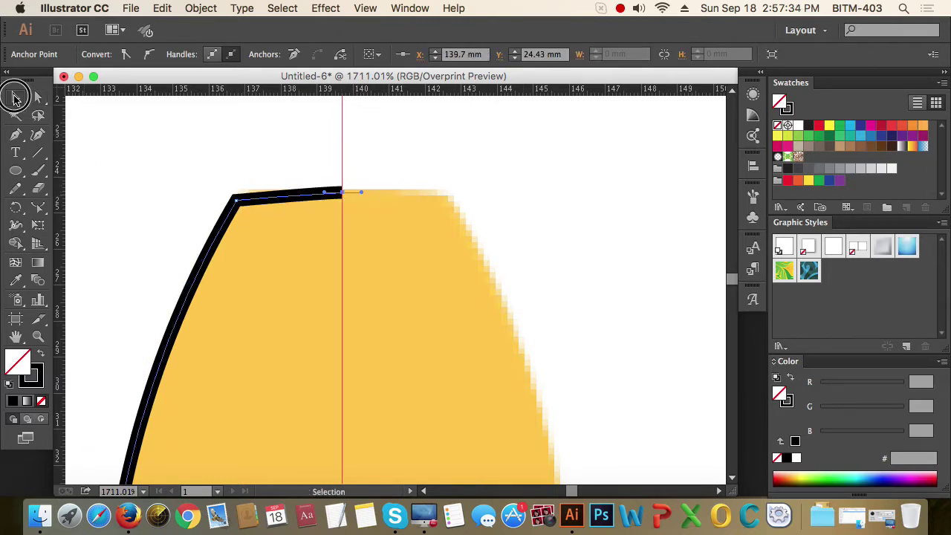
{"action": "left_click", "coordinate": [485, 202]}
Step: Reflect a copy of the half-tooth path across the vertical guide to form the tooth's right half
{"action": "left_click", "coordinate": [356, 284], "text": "alt+super"}
{"action": "left_click", "coordinate": [357, 283], "text": "alt+super"}
{"action": "left_click", "coordinate": [357, 283], "text": "alt+super"}
{"action": "left_click", "coordinate": [357, 288], "text": "alt+super"}
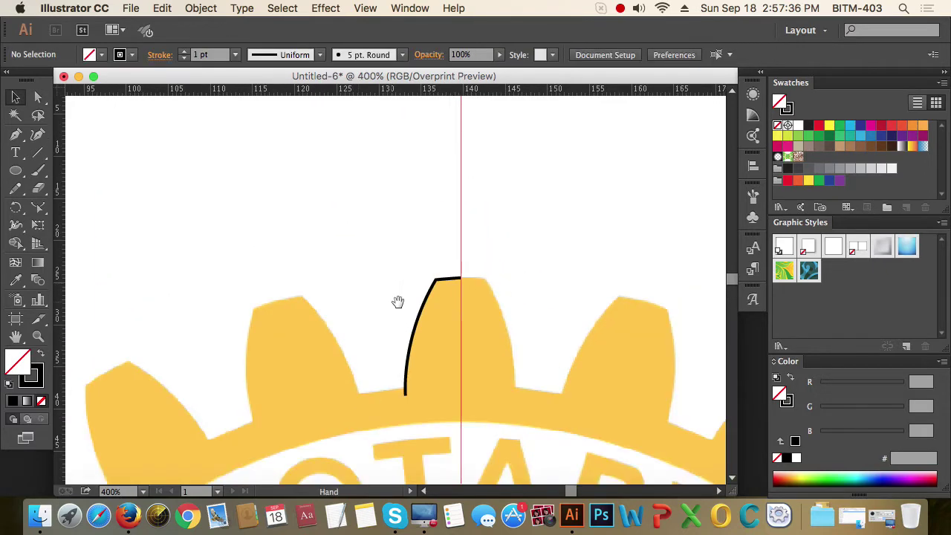
{"action": "left_click_drag", "start_coordinate": [397, 304], "coordinate": [329, 211]}
{"action": "left_click_drag", "start_coordinate": [253, 173], "coordinate": [431, 386]}
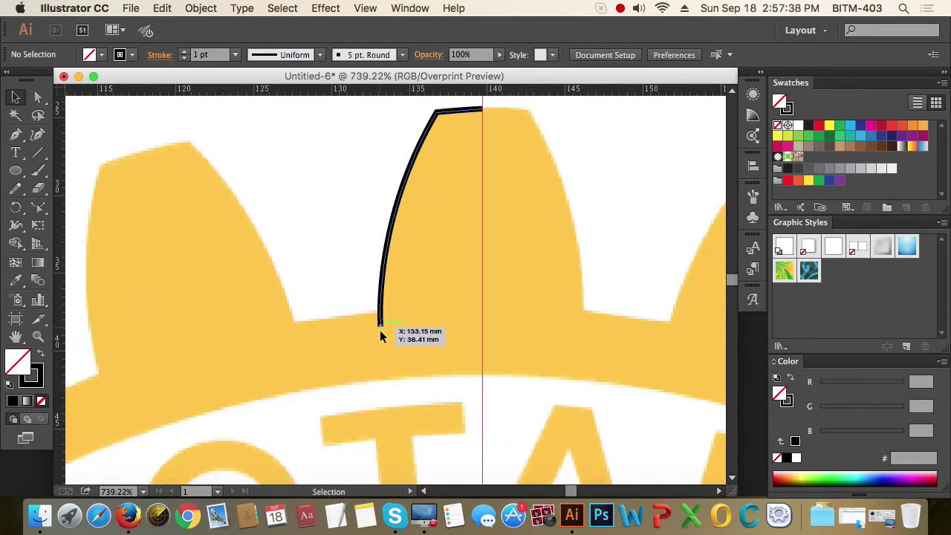
{"action": "left_click_drag", "start_coordinate": [482, 291], "coordinate": [416, 350]}
{"action": "left_click", "coordinate": [334, 267]}
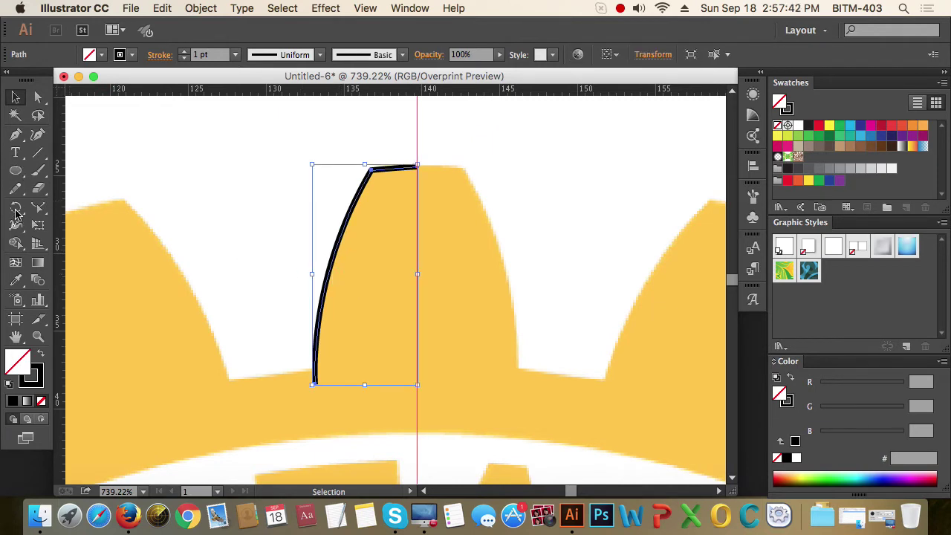
{"action": "left_click_drag", "start_coordinate": [15, 208], "coordinate": [141, 215]}
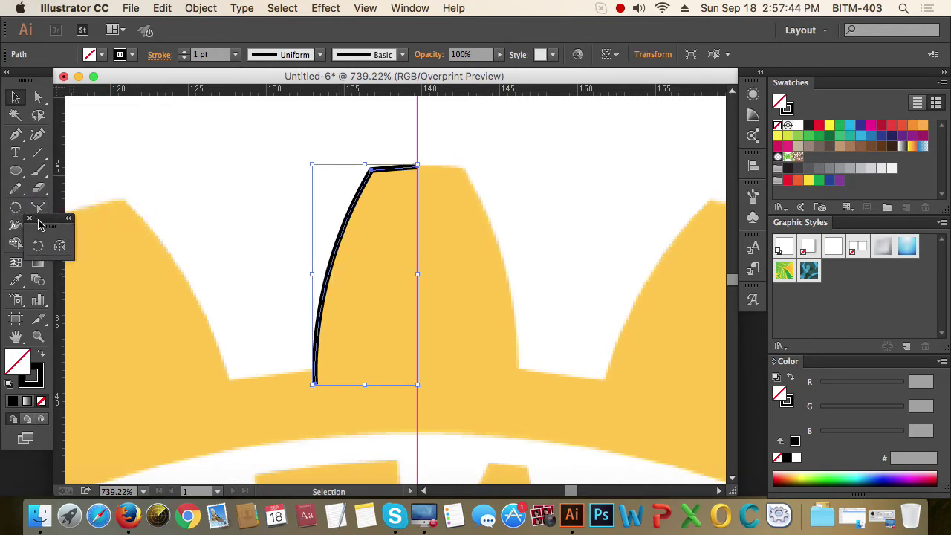
{"action": "left_click_drag", "start_coordinate": [42, 217], "coordinate": [670, 111]}
{"action": "left_click", "coordinate": [692, 141]}
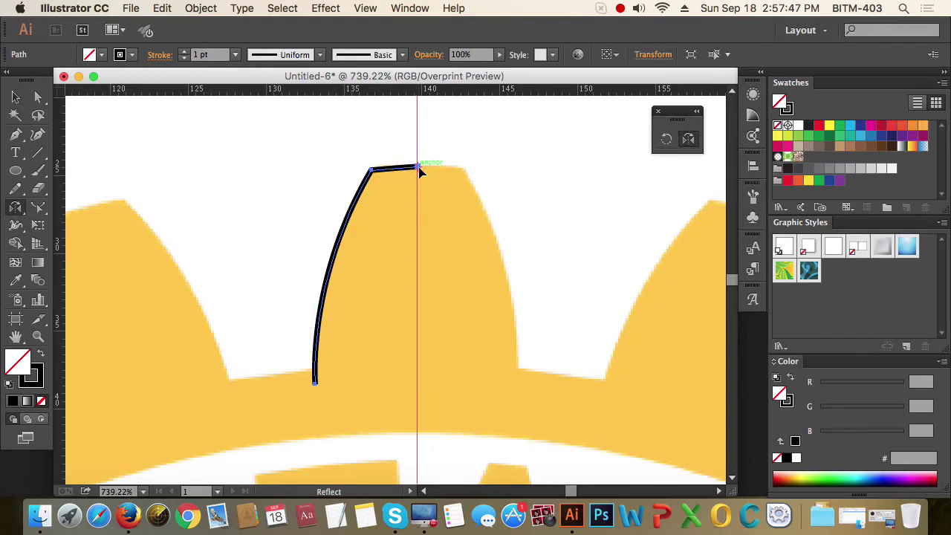
{"action": "left_click", "coordinate": [418, 388], "text": "alt"}
Step: Average the two halves' meeting endpoints on both axes at the tooth's top centre and join them into one path
{"action": "left_click", "coordinate": [38, 97]}
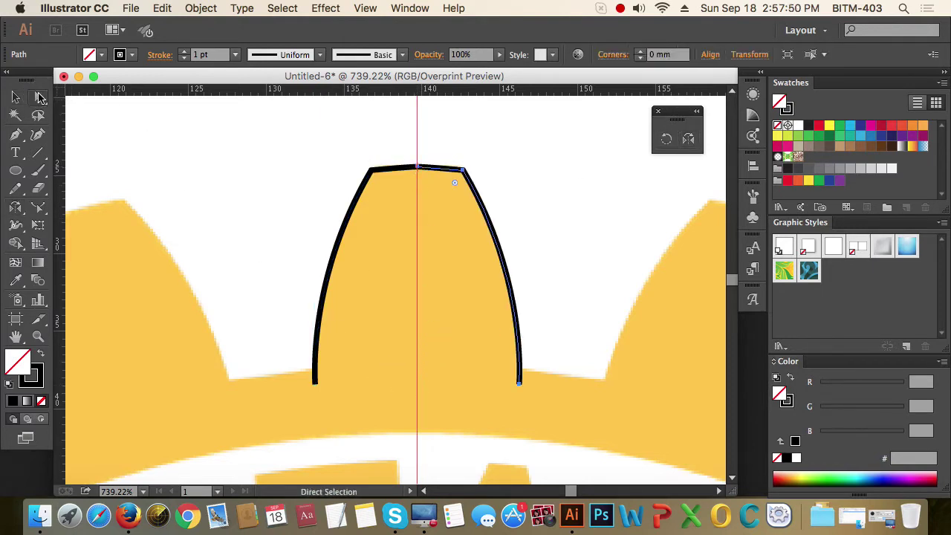
{"action": "left_click", "coordinate": [599, 221]}
{"action": "left_click_drag", "start_coordinate": [389, 131], "coordinate": [440, 191]}
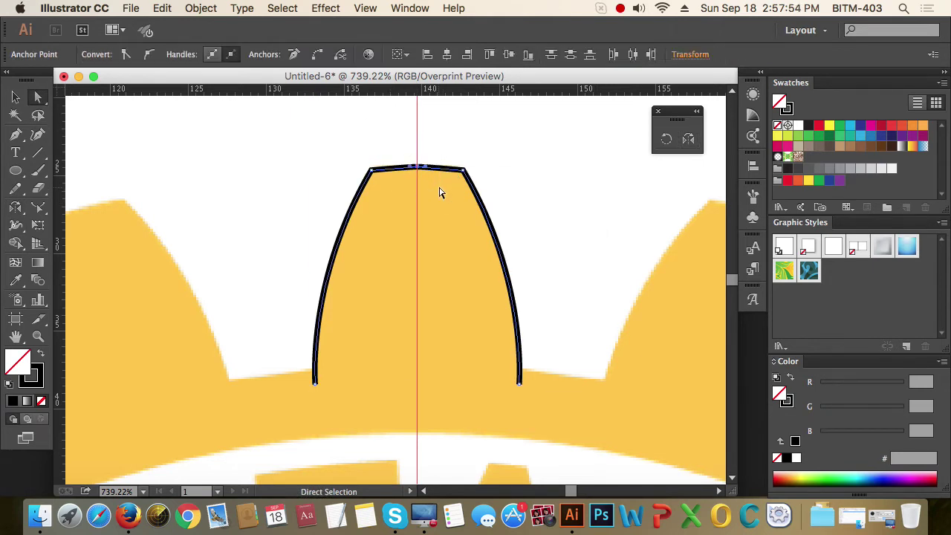
{"action": "key", "text": "alt+super+j"}
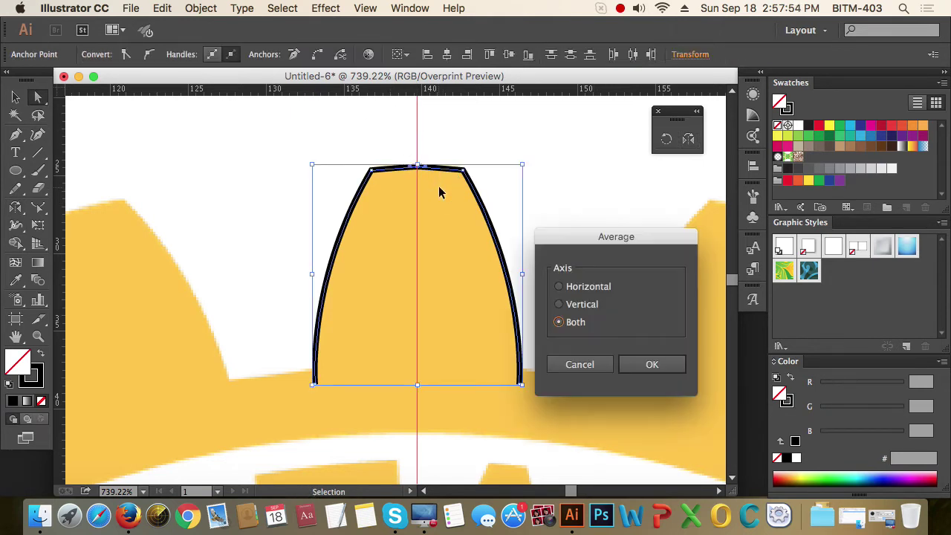
{"action": "left_click", "coordinate": [652, 364]}
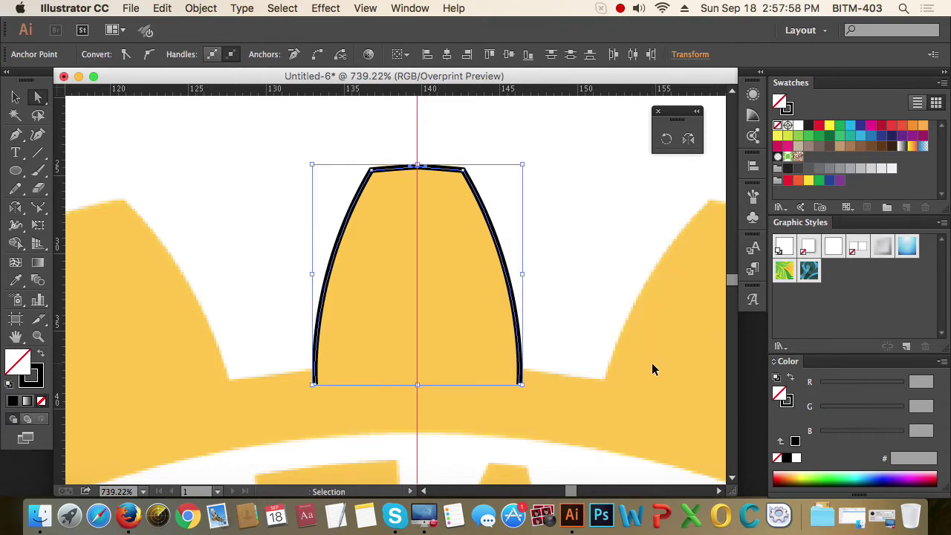
Step: Lengthen both direction handles of the tooth's top-centre anchor horizontally to round the top edge
{"action": "left_click", "coordinate": [563, 183]}
{"action": "left_click_drag", "start_coordinate": [329, 148], "coordinate": [527, 218]}
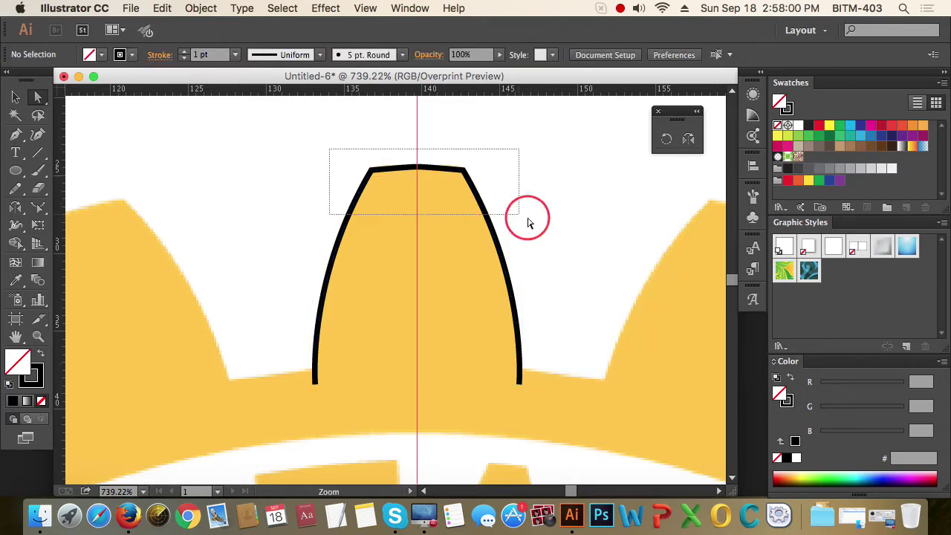
{"action": "left_click_drag", "start_coordinate": [191, 197], "coordinate": [538, 235]}
{"action": "key", "text": "space"}
{"action": "left_click", "coordinate": [484, 275], "text": "alt+super"}
{"action": "left_click", "coordinate": [484, 276], "text": "alt+super"}
{"action": "left_click", "coordinate": [488, 275], "text": "alt+super"}
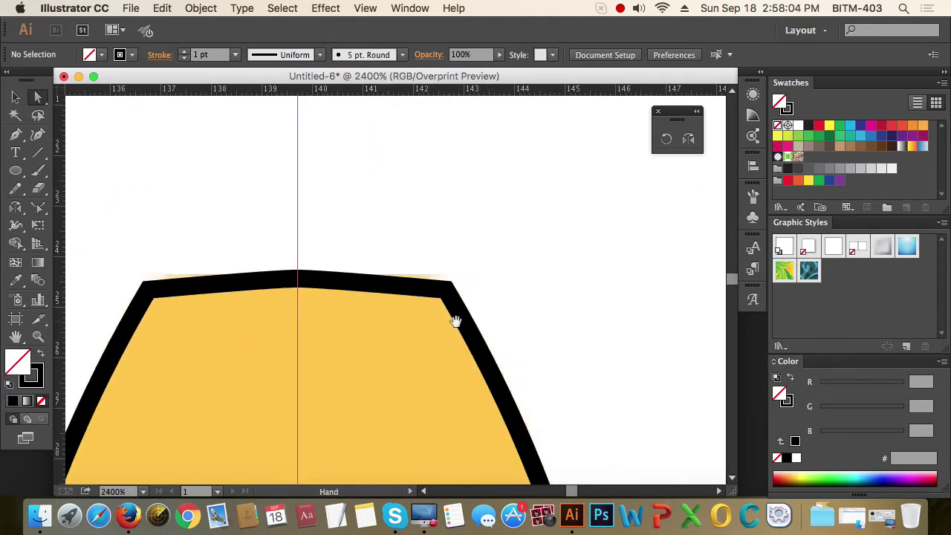
{"action": "left_click_drag", "start_coordinate": [455, 321], "coordinate": [524, 233]}
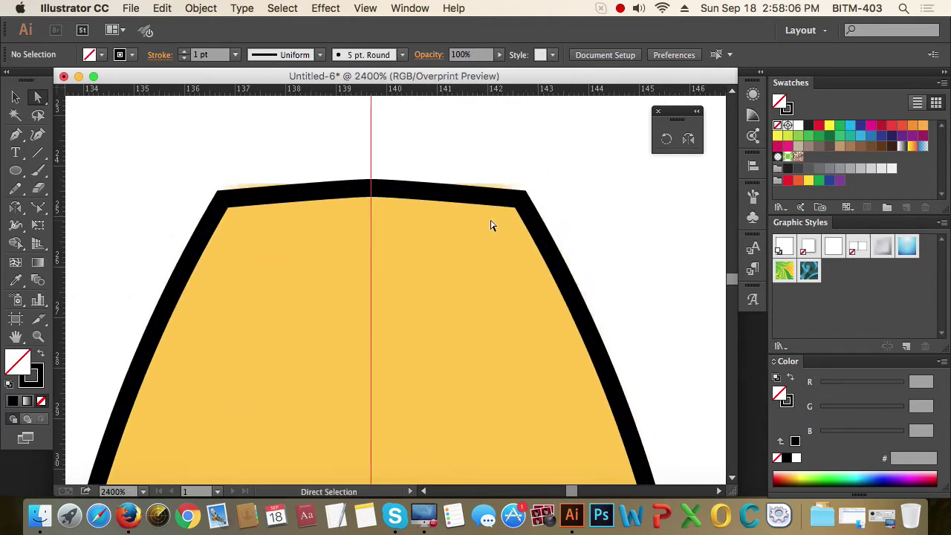
{"action": "left_click", "coordinate": [376, 191]}
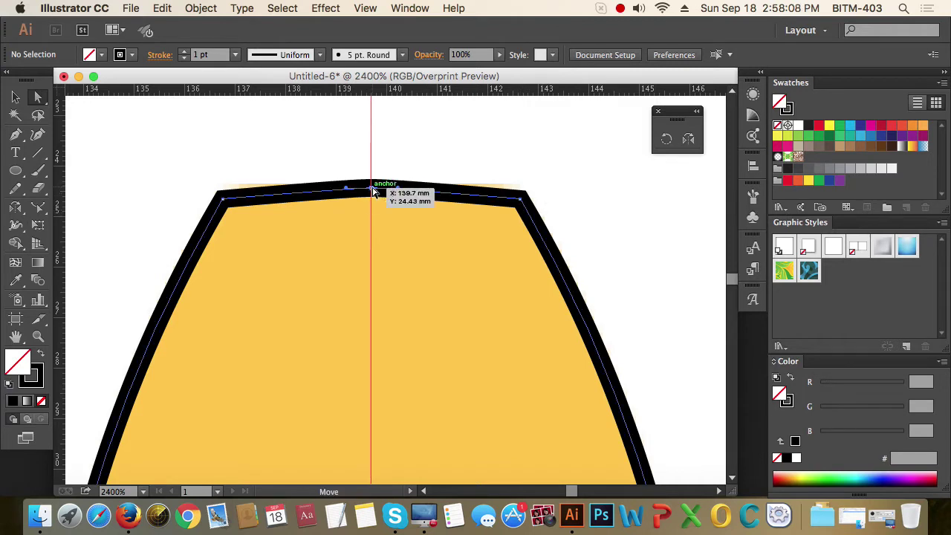
{"action": "left_click", "coordinate": [407, 192]}
{"action": "left_click_drag", "start_coordinate": [407, 187], "coordinate": [426, 191]}
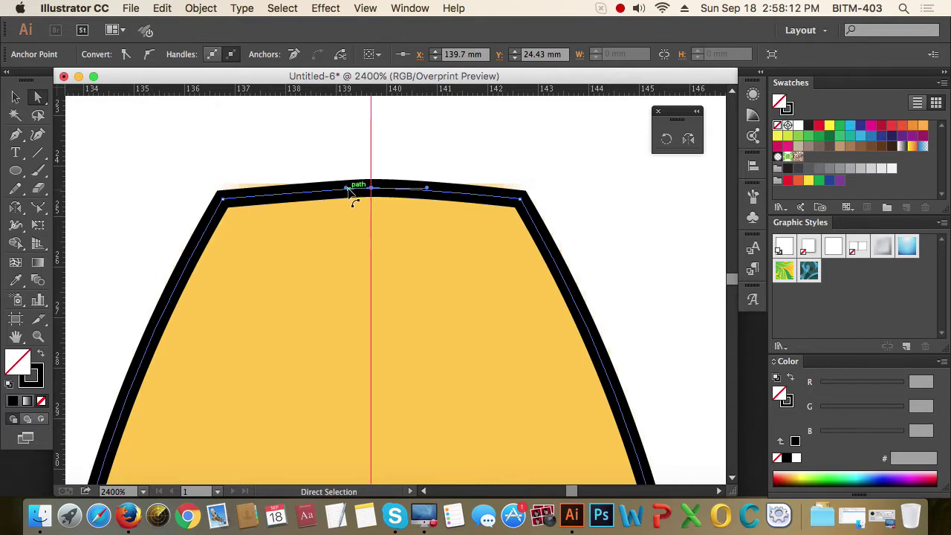
{"action": "left_click_drag", "start_coordinate": [347, 189], "coordinate": [308, 187]}
{"action": "key", "text": "super+shift+a"}
Step: Rotate a copy of the tooth outline about the wheel's centre onto the adjacent tooth, counterclockwise from the top one
{"action": "left_click", "coordinate": [411, 335], "text": "alt+super"}
{"action": "left_click", "coordinate": [412, 335], "text": "alt+super"}
{"action": "left_click", "coordinate": [411, 335], "text": "alt+super"}
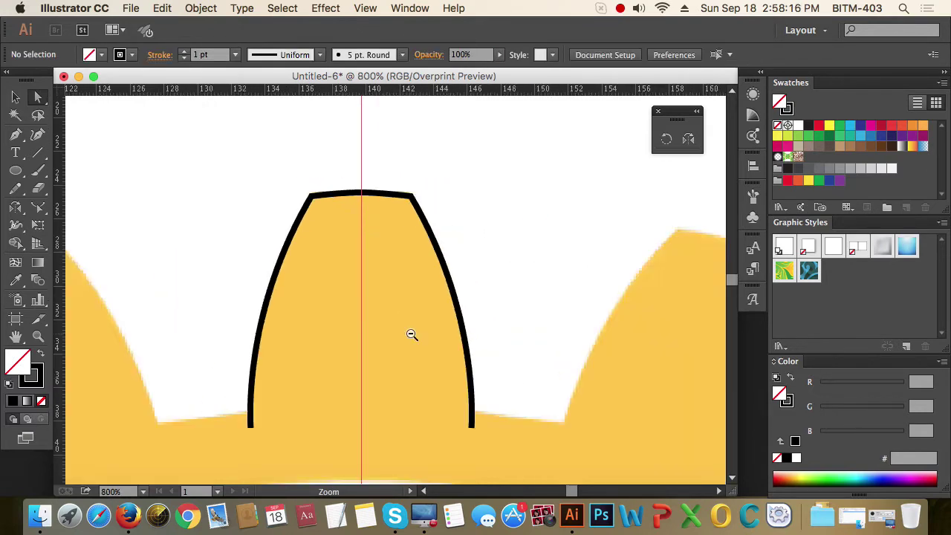
{"action": "left_click", "coordinate": [411, 335], "text": "alt+super"}
{"action": "left_click", "coordinate": [412, 335], "text": "alt+super"}
{"action": "left_click", "coordinate": [358, 323], "text": "alt+super"}
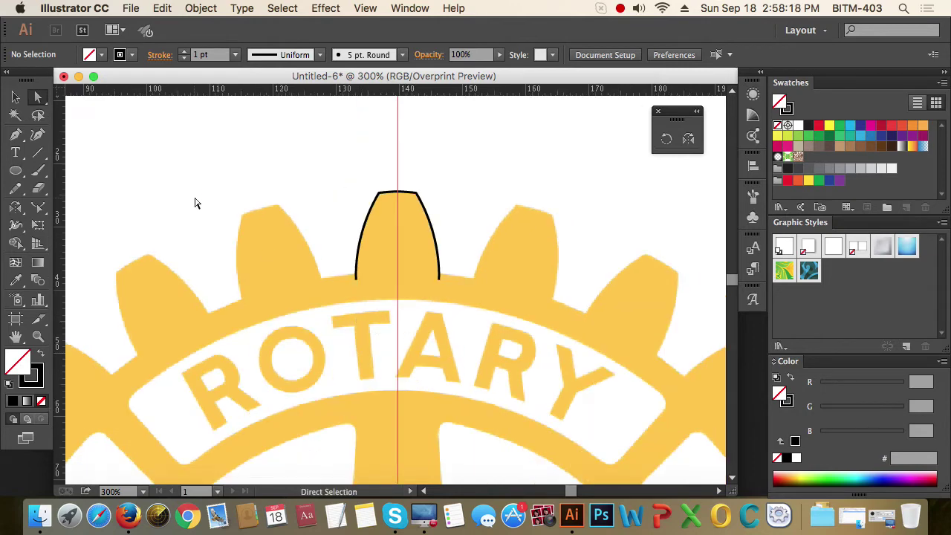
{"action": "left_click", "coordinate": [16, 97]}
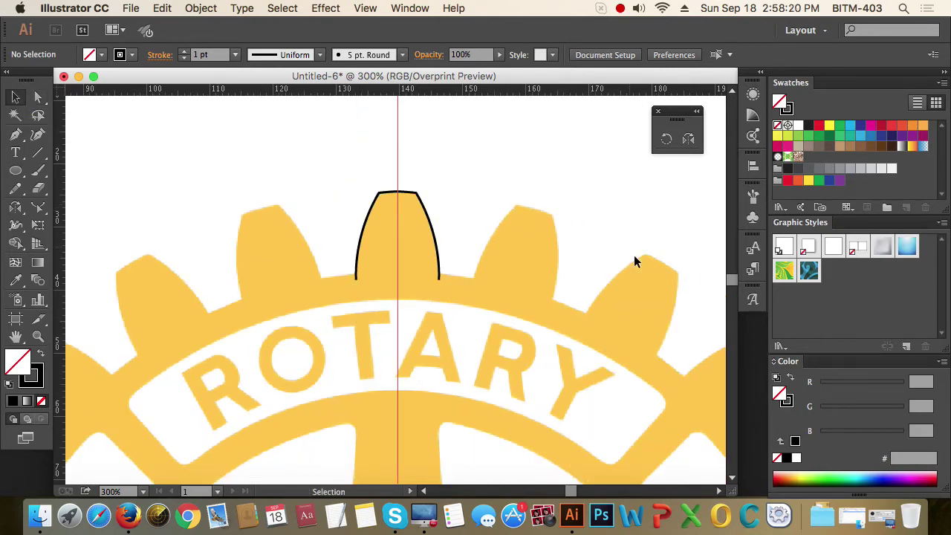
{"action": "left_click_drag", "start_coordinate": [439, 167], "coordinate": [378, 222]}
{"action": "left_click", "coordinate": [410, 302], "text": "alt+super"}
{"action": "left_click", "coordinate": [410, 302], "text": "alt+super"}
{"action": "left_click", "coordinate": [410, 301], "text": "alt+super"}
{"action": "left_click", "coordinate": [411, 301], "text": "alt+super"}
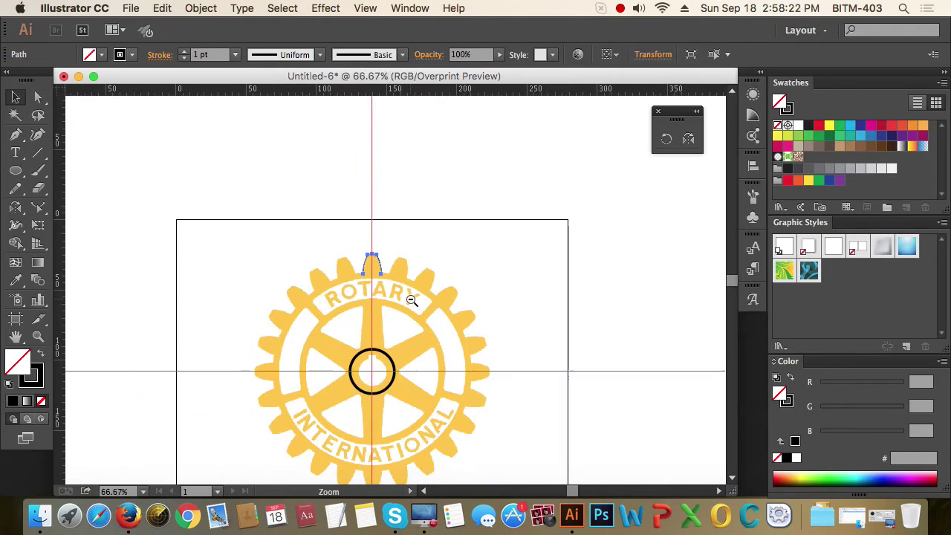
{"action": "left_click_drag", "start_coordinate": [431, 327], "coordinate": [456, 267]}
{"action": "left_click_drag", "start_coordinate": [244, 144], "coordinate": [560, 424]}
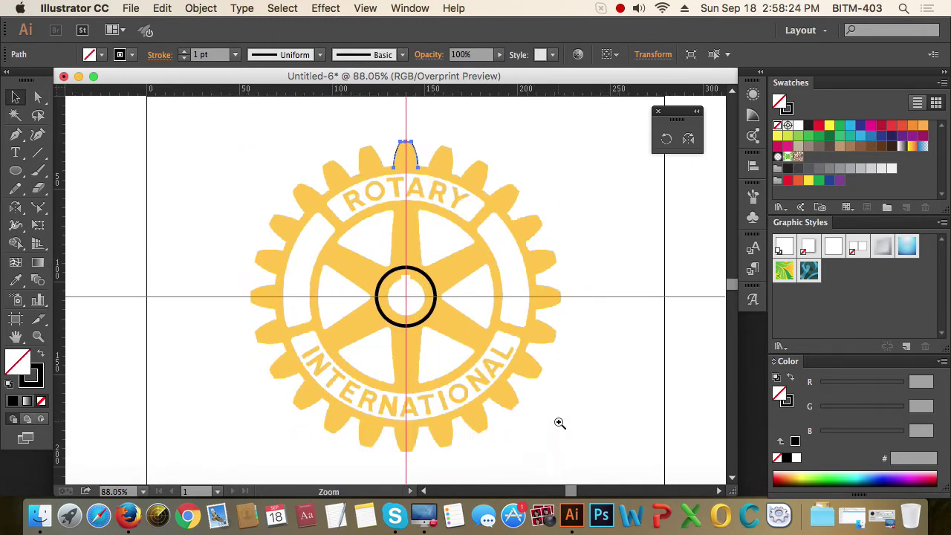
{"action": "left_click_drag", "start_coordinate": [560, 390], "coordinate": [532, 385]}
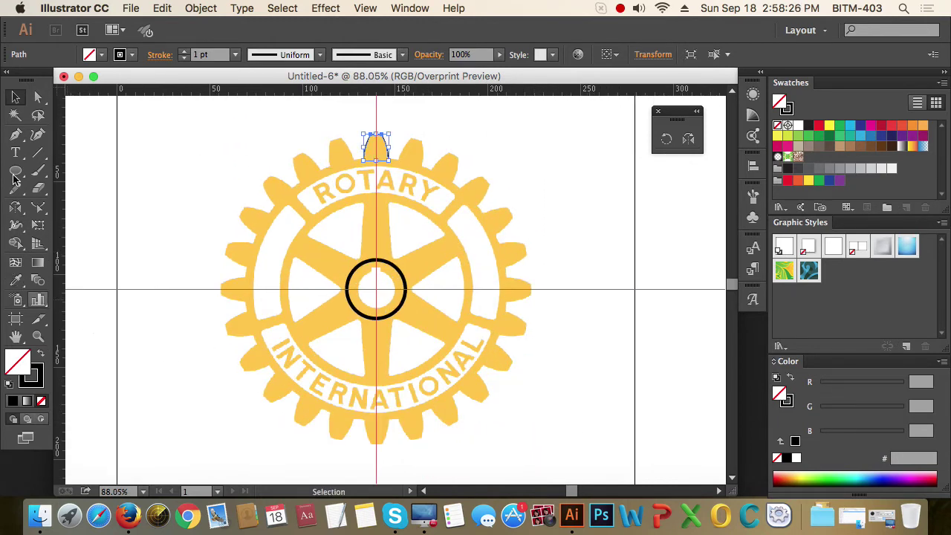
{"action": "left_click", "coordinate": [667, 140]}
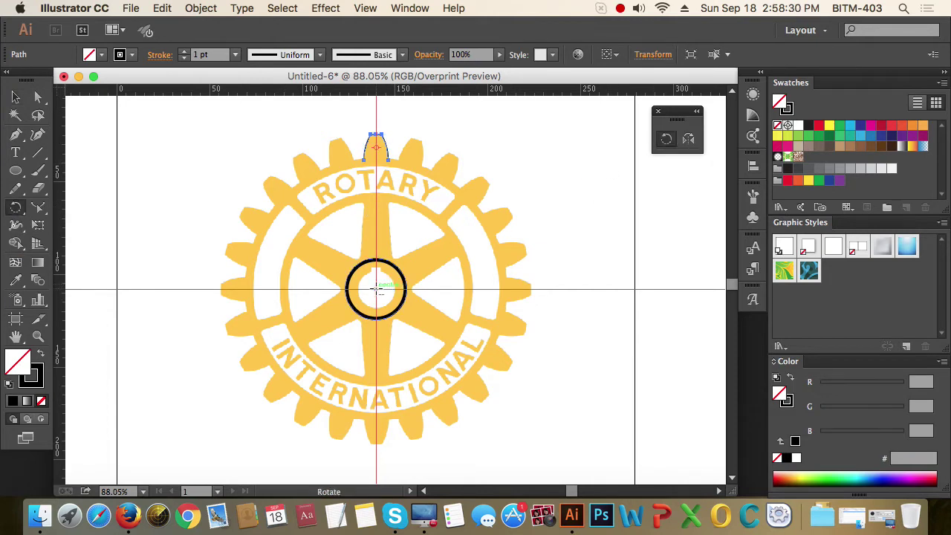
{"action": "left_click", "coordinate": [376, 290], "text": "alt"}
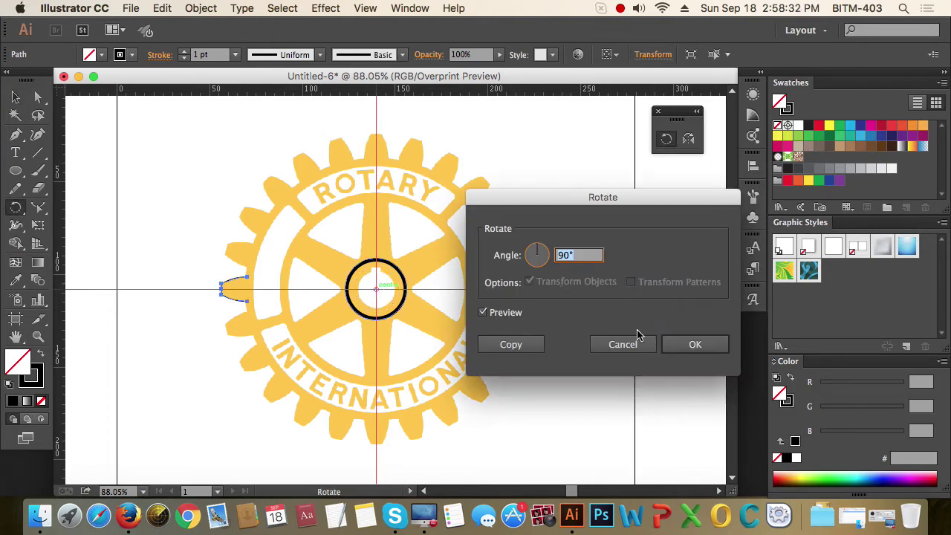
{"action": "type", "text": "1"}
{"action": "left_click", "coordinate": [511, 344]}
Step: Repeat the rotated copy around the wheel until every gear tooth has an outline
{"action": "key", "text": "super+d"}
{"action": "key", "text": "super+d"}
{"action": "key", "text": "super+d"}
{"action": "key", "text": "super+d"}
{"action": "key", "text": "super+d"}
{"action": "key", "text": "super+d"}
{"action": "key", "text": "super+d"}
{"action": "key", "text": "super+d"}
{"action": "key", "text": "super+d"}
{"action": "key", "text": "super+d"}
{"action": "key", "text": "super+d"}
{"action": "key", "text": "super+d"}
{"action": "key", "text": "super+d"}
{"action": "key", "text": "super+d"}
{"action": "key", "text": "super+d"}
{"action": "key", "text": "super+d"}
{"action": "key", "text": "super+d"}
{"action": "key", "text": "super+d"}
{"action": "key", "text": "super+d"}
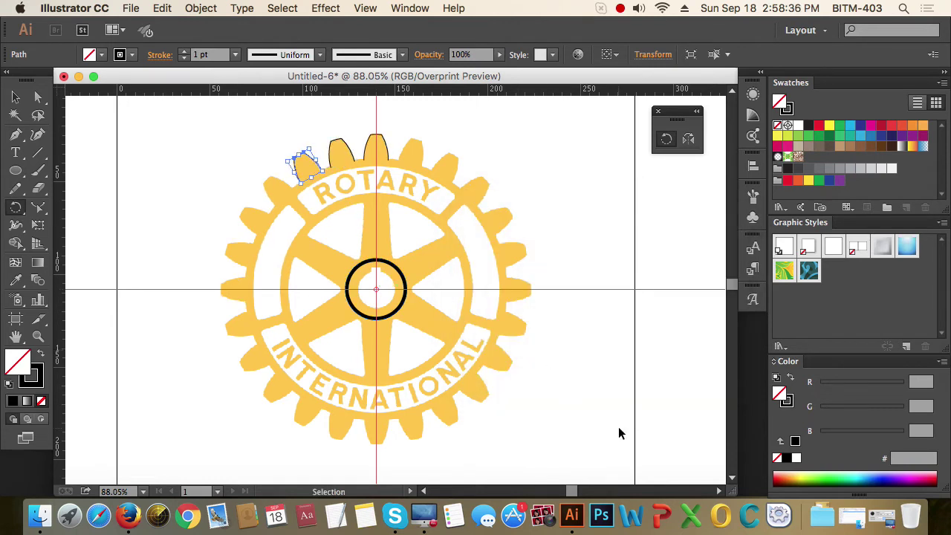
{"action": "key", "text": "super+d"}
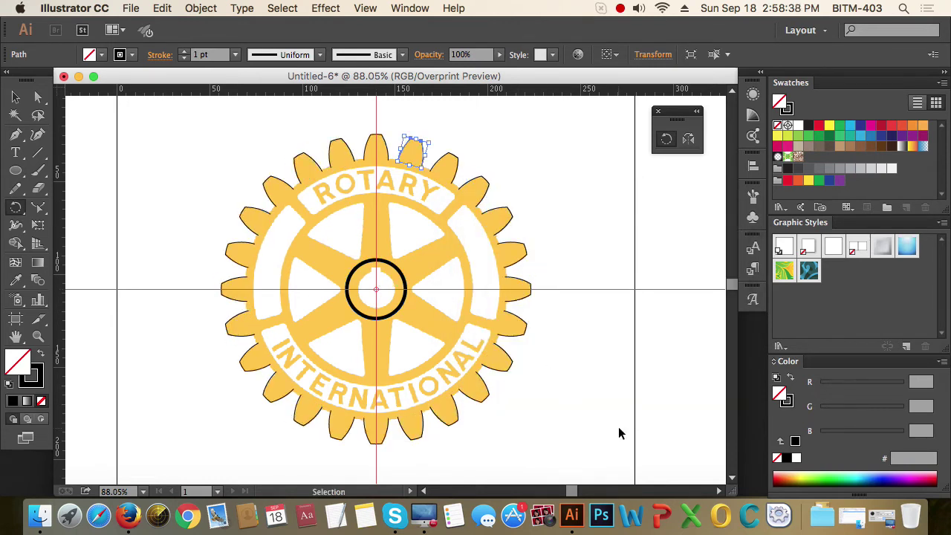
Step: Draw a circle about 142 mm in diameter from the wheel's centre along the base of the teeth
{"action": "left_click", "coordinate": [15, 101]}
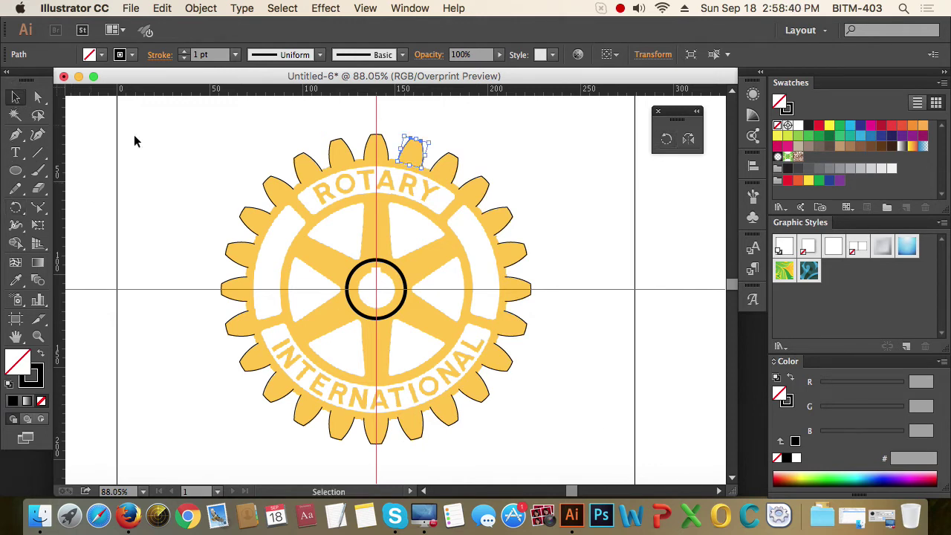
{"action": "left_click", "coordinate": [206, 163]}
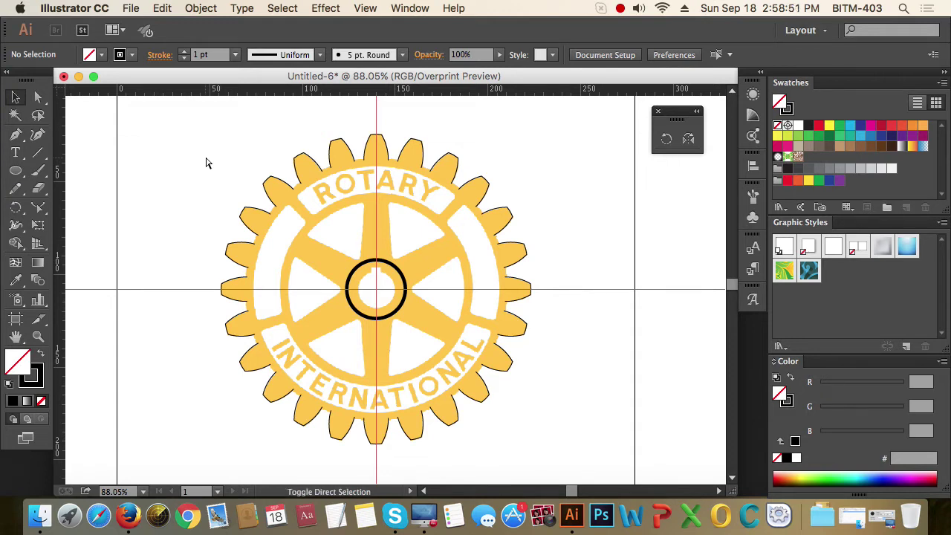
{"action": "left_click", "coordinate": [15, 170]}
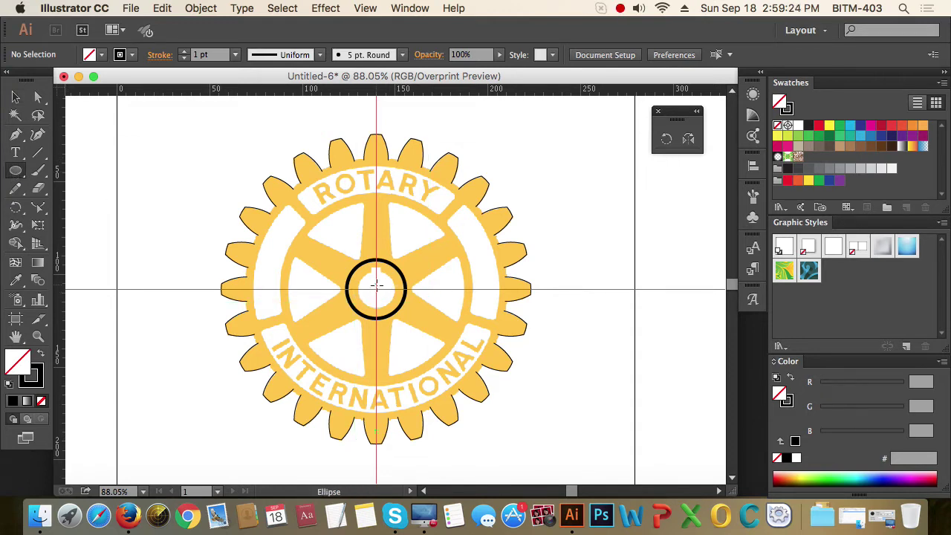
{"action": "left_click_drag", "start_coordinate": [377, 288], "coordinate": [509, 386]}
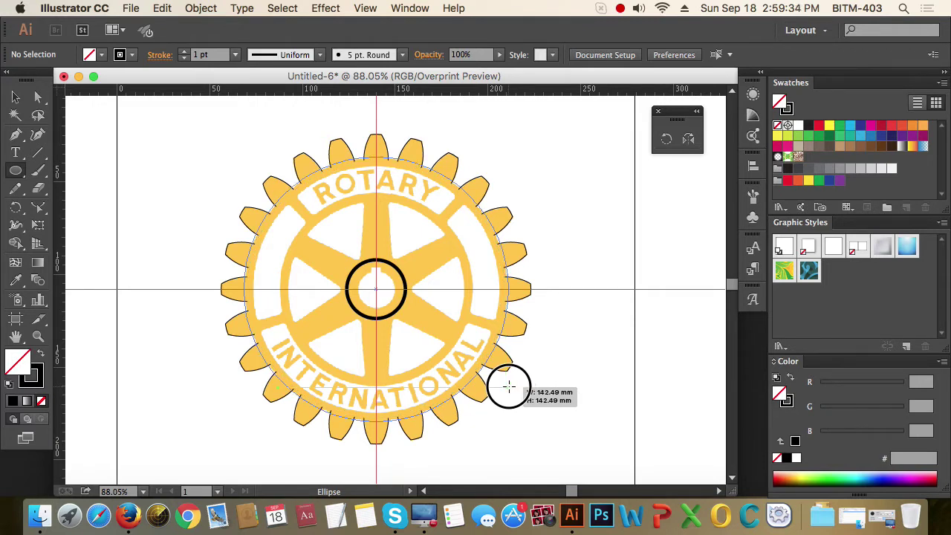
{"action": "left_click_drag", "start_coordinate": [508, 386], "coordinate": [505, 379]}
{"action": "key", "text": "v"}
{"action": "left_click", "coordinate": [16, 98]}
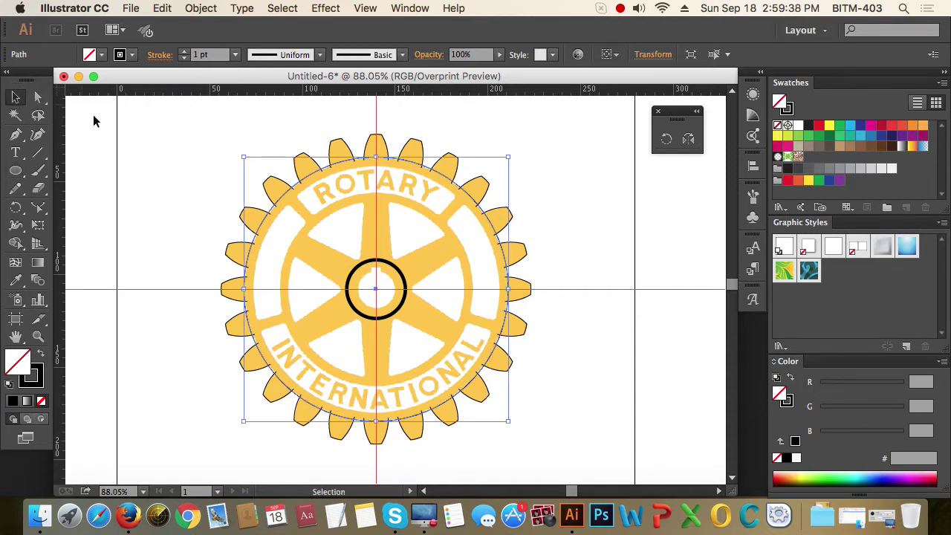
Step: Scale the large circle down slightly and proportionally about its centre to fit the base of the teeth
{"action": "key", "text": "z"}
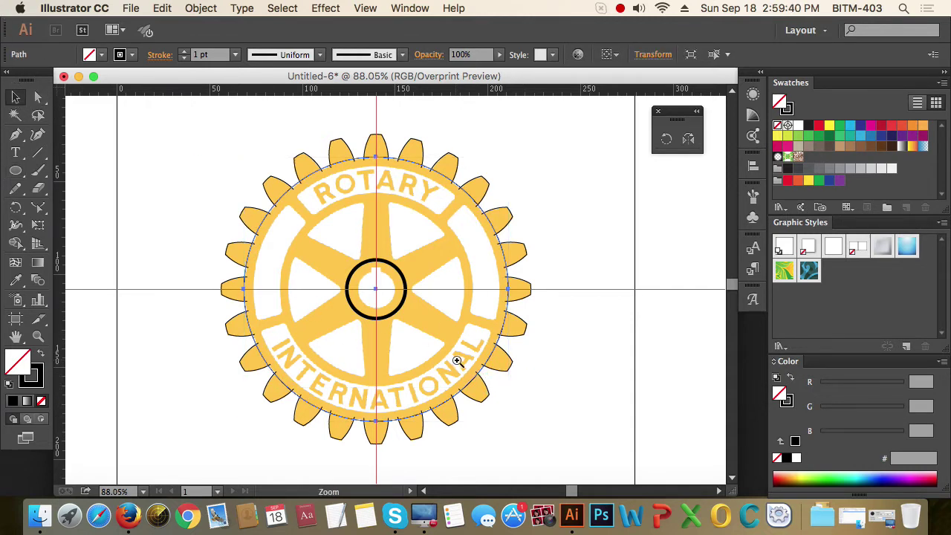
{"action": "left_click_drag", "start_coordinate": [259, 187], "coordinate": [541, 465]}
{"action": "key", "text": "v"}
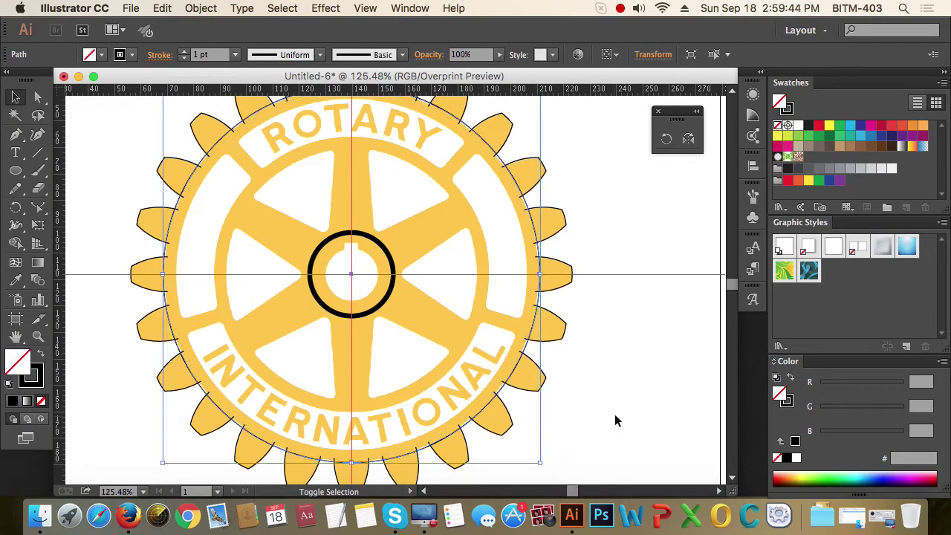
{"action": "key", "text": "super+c"}
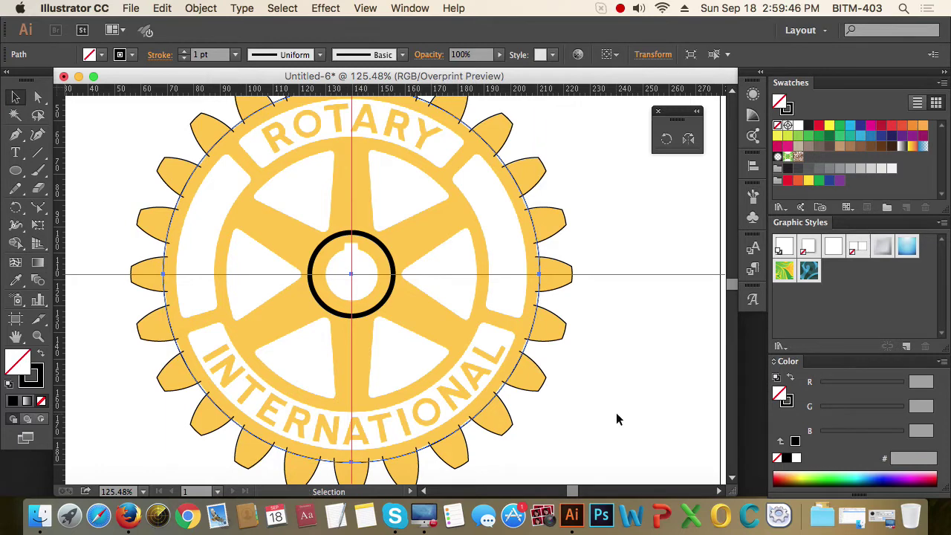
{"action": "key", "text": "super+f"}
{"action": "left_click_drag", "start_coordinate": [542, 465], "coordinate": [539, 461]}
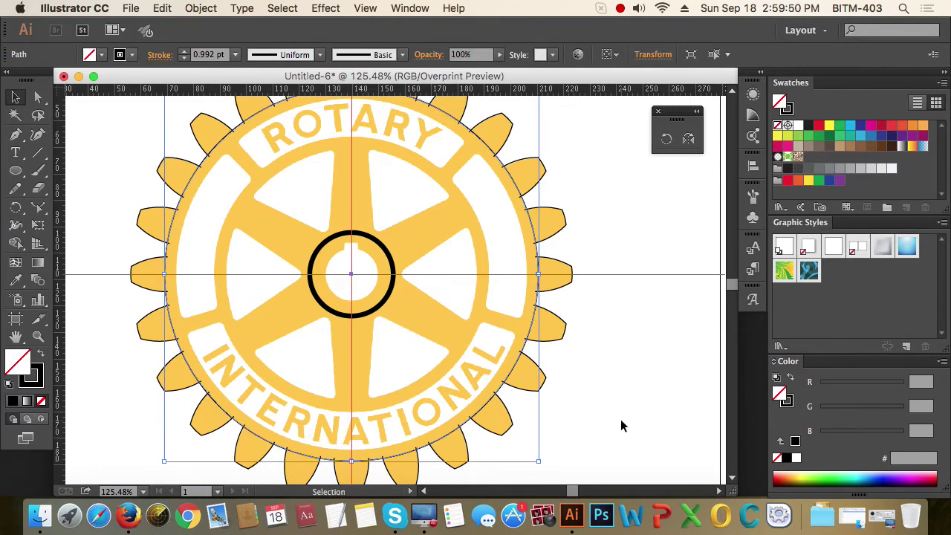
Step: Examine closely where the large circle crosses the tooth outlines along the wheel's lower edge
{"action": "left_click", "coordinate": [428, 317], "text": "alt+super"}
{"action": "left_click", "coordinate": [427, 316], "text": "alt+super"}
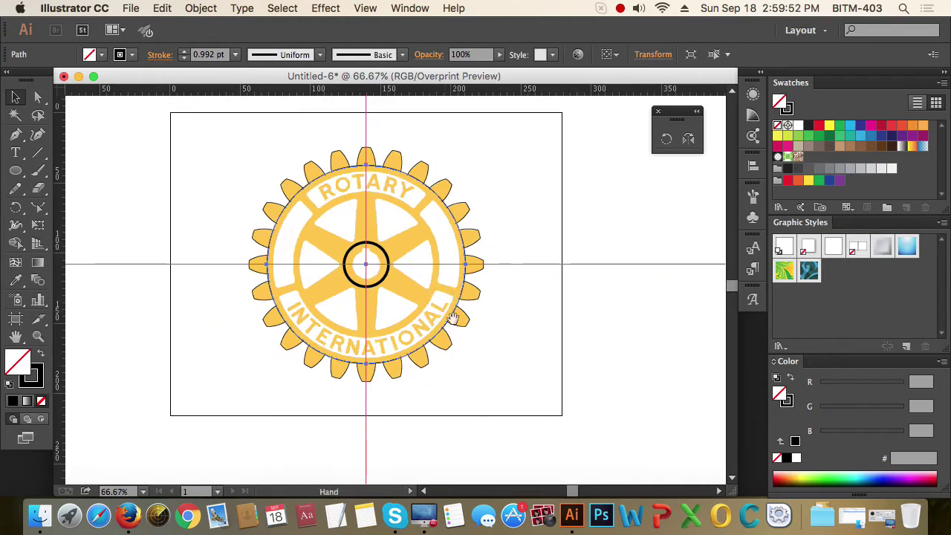
{"action": "left_click_drag", "start_coordinate": [408, 297], "coordinate": [510, 371]}
{"action": "left_click_drag", "start_coordinate": [276, 194], "coordinate": [358, 275]}
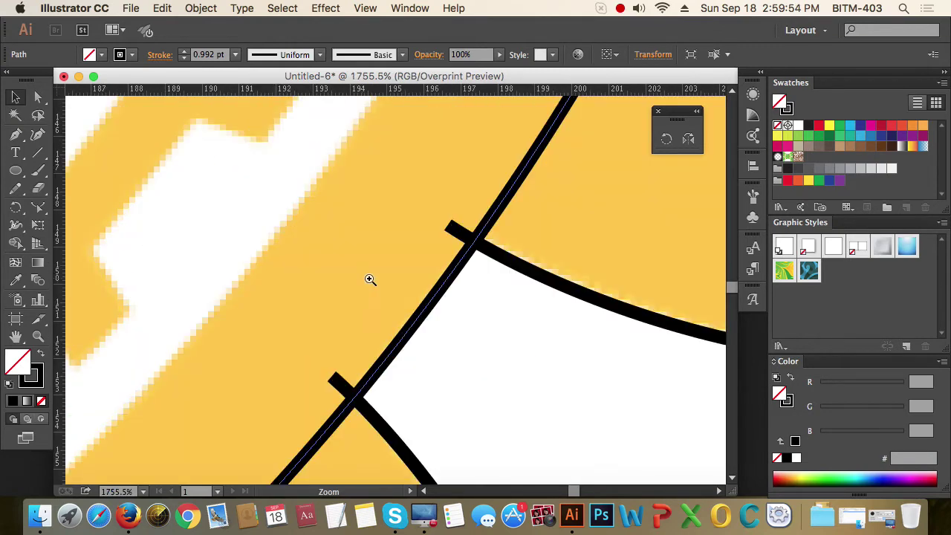
{"action": "left_click", "coordinate": [407, 345], "text": "alt+super"}
{"action": "left_click", "coordinate": [407, 345], "text": "alt+super"}
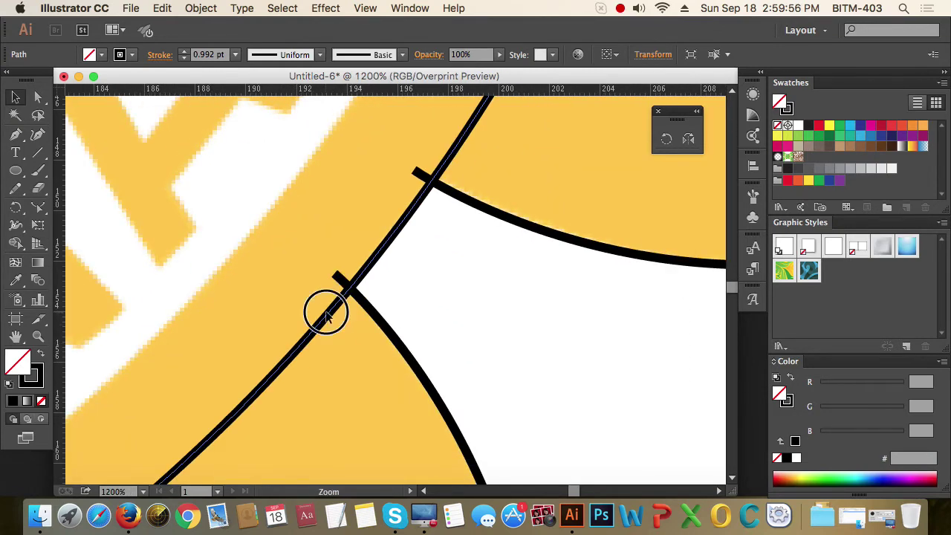
{"action": "left_click", "coordinate": [324, 312], "text": "alt+super"}
{"action": "left_click", "coordinate": [324, 312], "text": "alt+super"}
{"action": "left_click", "coordinate": [322, 312], "text": "alt+super"}
{"action": "left_click", "coordinate": [323, 312], "text": "alt+super"}
{"action": "left_click_drag", "start_coordinate": [378, 291], "coordinate": [513, 381]}
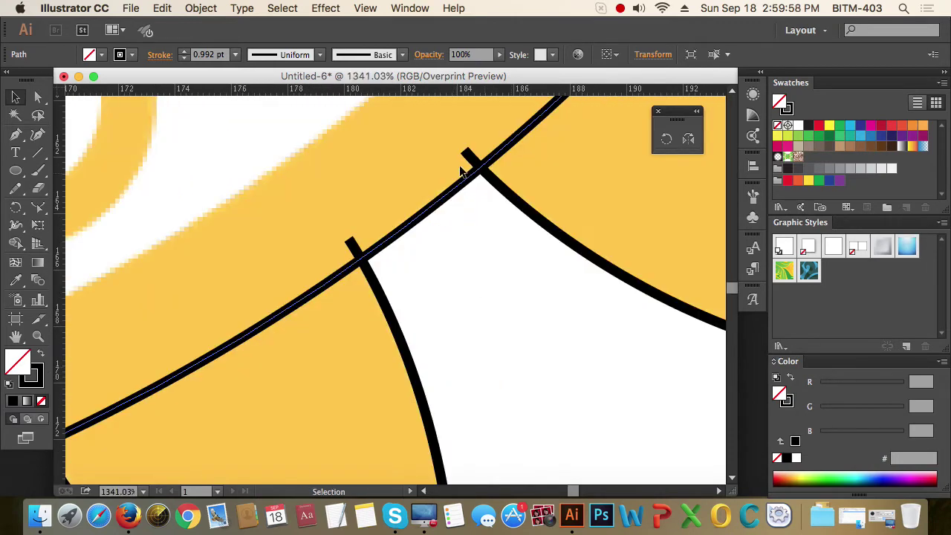
{"action": "left_click", "coordinate": [321, 258], "text": "alt"}
{"action": "left_click", "coordinate": [321, 258], "text": "alt"}
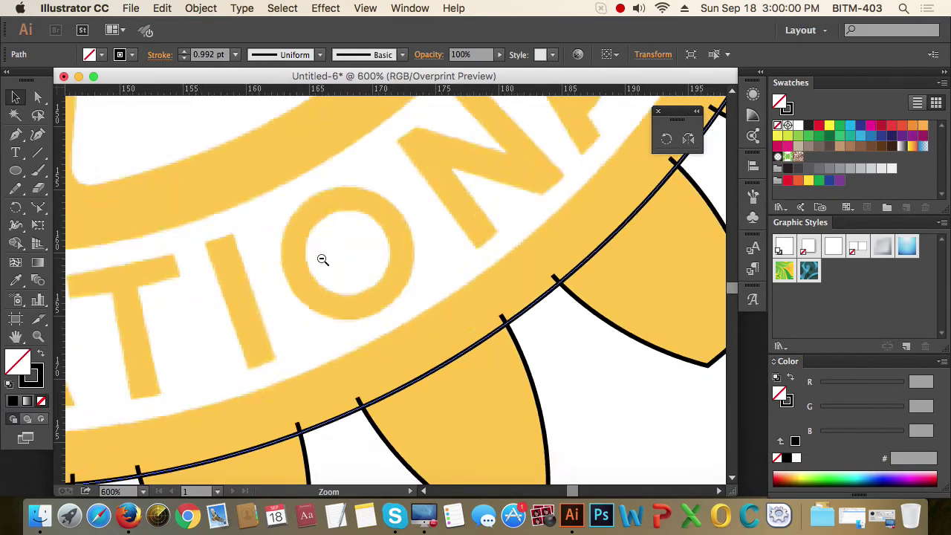
{"action": "left_click", "coordinate": [321, 258], "text": "alt"}
{"action": "left_click", "coordinate": [321, 258], "text": "alt"}
{"action": "left_click", "coordinate": [321, 258], "text": "alt"}
{"action": "left_click", "coordinate": [320, 258], "text": "alt"}
{"action": "left_click", "coordinate": [321, 258], "text": "alt"}
{"action": "left_click", "coordinate": [321, 259], "text": "alt"}
{"action": "left_click_drag", "start_coordinate": [478, 238], "coordinate": [407, 290]}
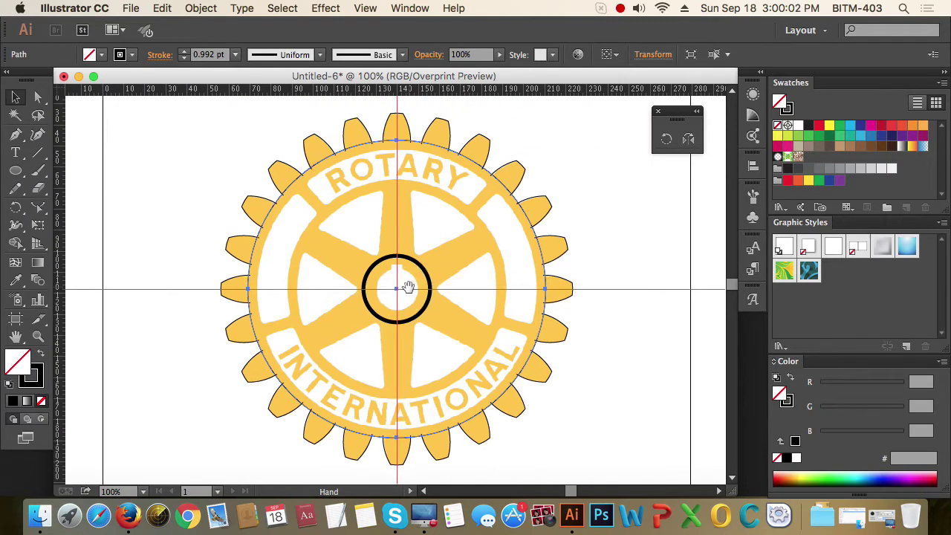
Step: Hide the thick black circle around the hub
{"action": "left_click_drag", "start_coordinate": [428, 256], "coordinate": [413, 274]}
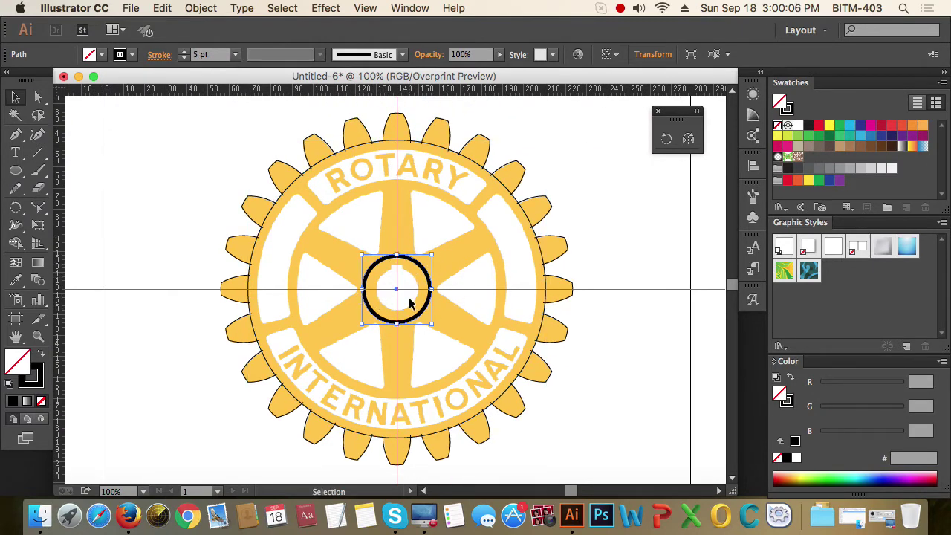
{"action": "key", "text": "a"}
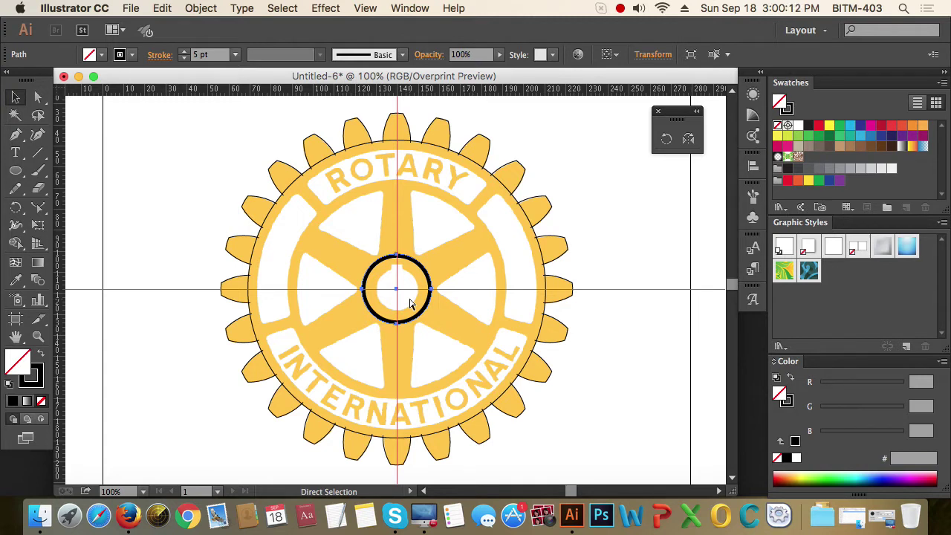
{"action": "key", "text": "super+x"}
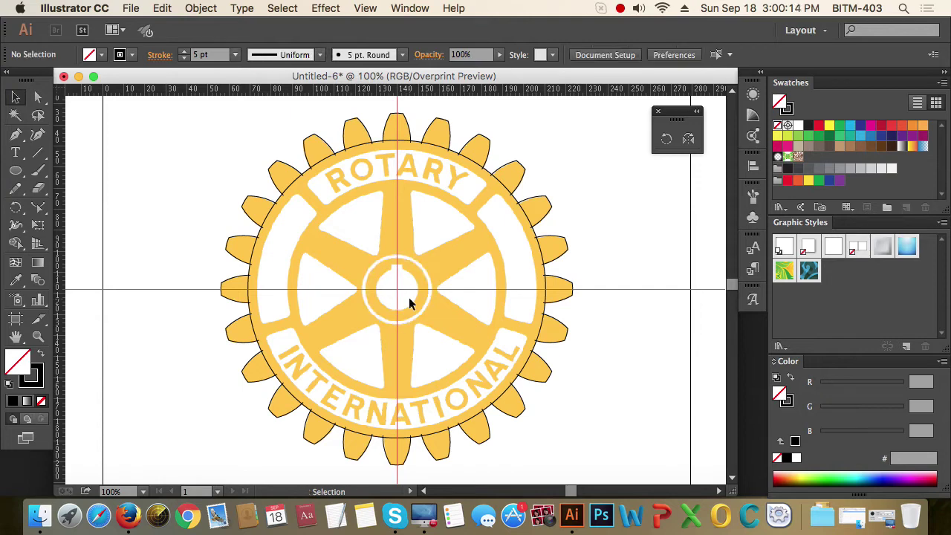
{"action": "left_click", "coordinate": [195, 8]}
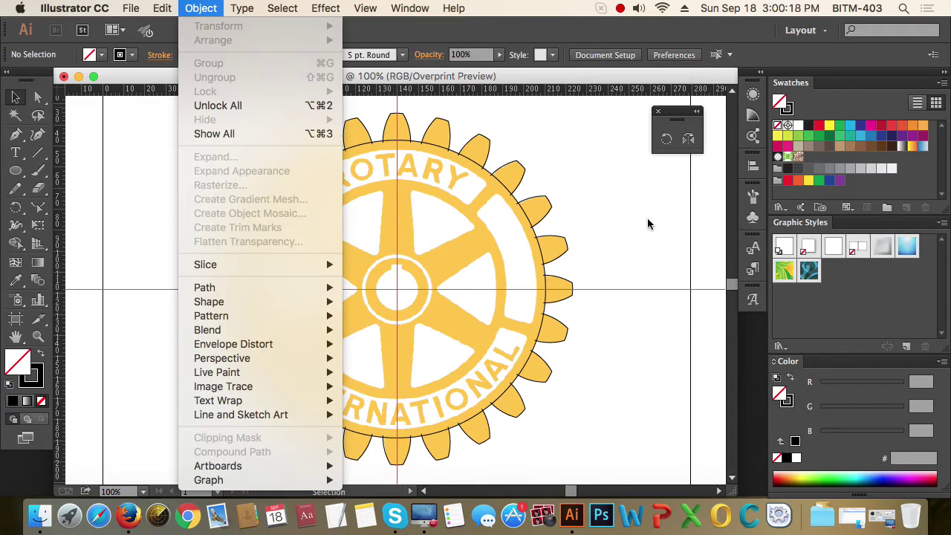
{"action": "left_click", "coordinate": [624, 260]}
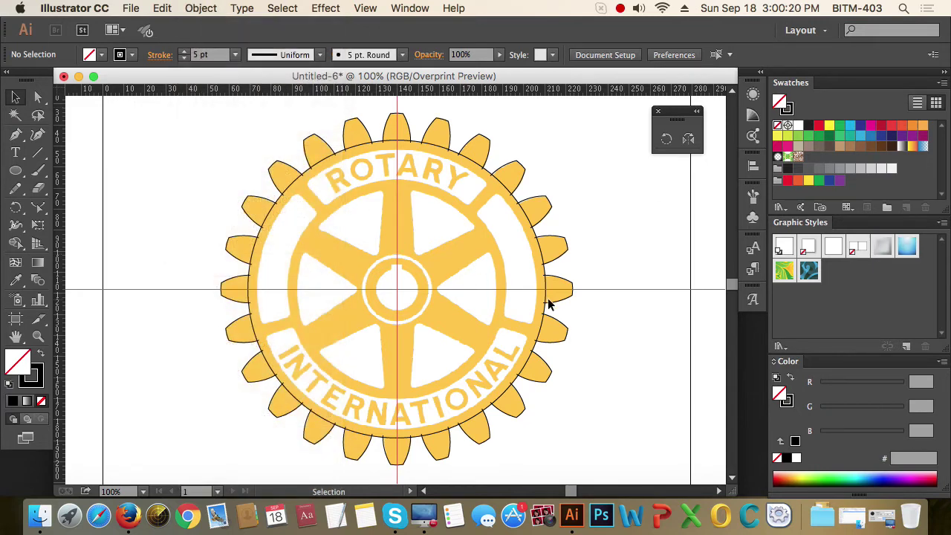
Step: Unite all tooth outlines and the base circle into one gear outline with Pathfinder
{"action": "left_click_drag", "start_coordinate": [192, 123], "coordinate": [576, 458]}
{"action": "left_click", "coordinate": [410, 8]}
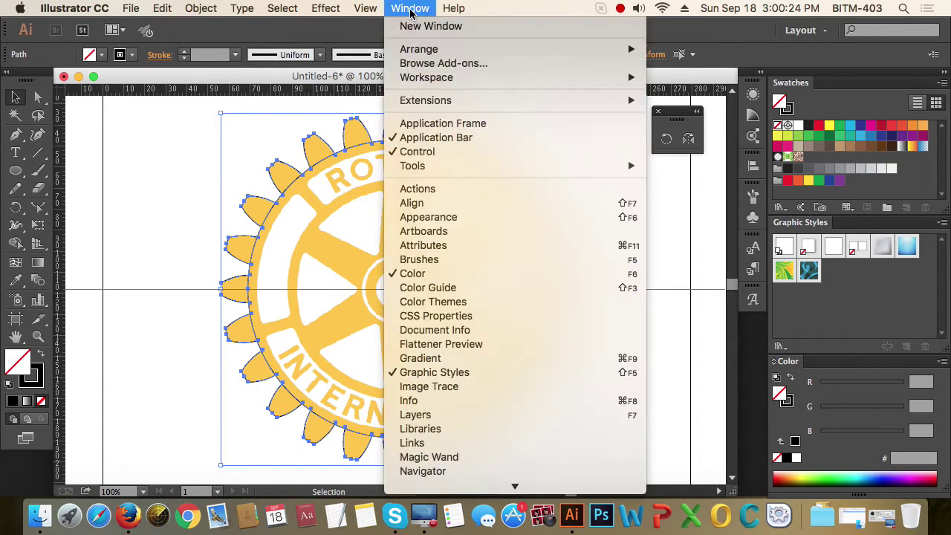
{"action": "scroll", "coordinate": [507, 444], "scroll_direction": "down", "scroll_amount": 3}
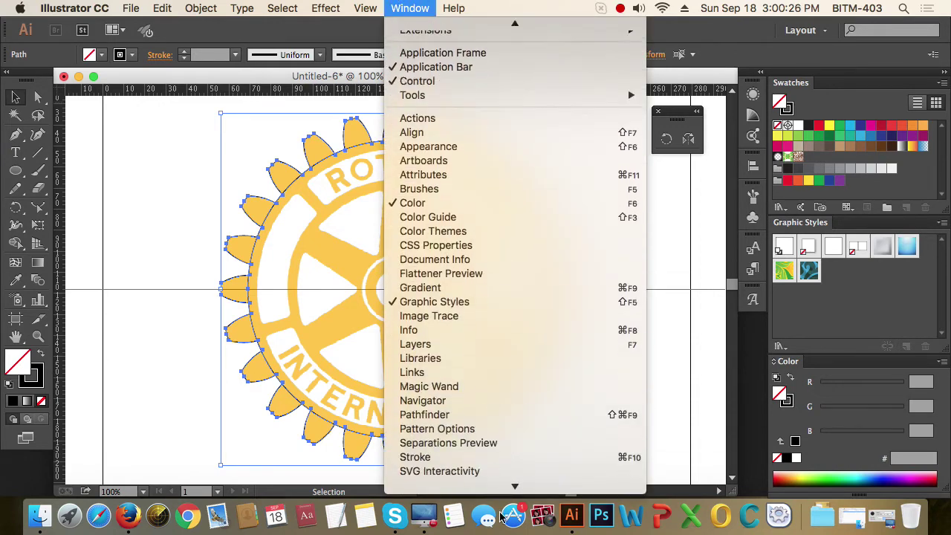
{"action": "left_click", "coordinate": [484, 370]}
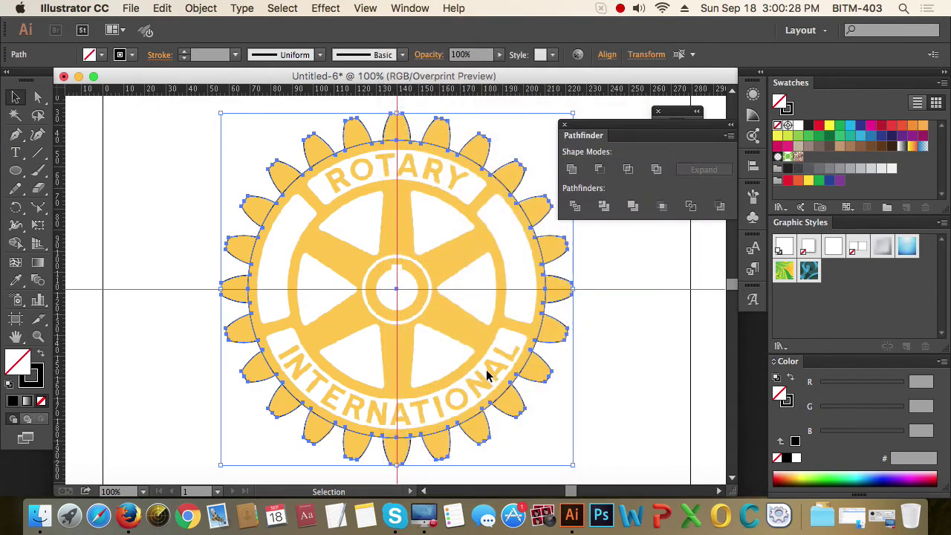
{"action": "key", "text": "super+space"}
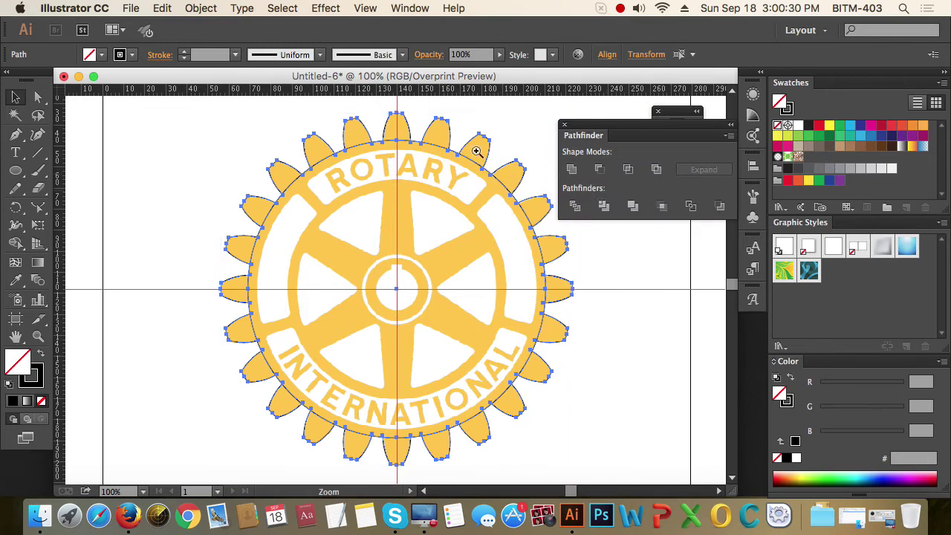
{"action": "left_click_drag", "start_coordinate": [446, 128], "coordinate": [577, 245]}
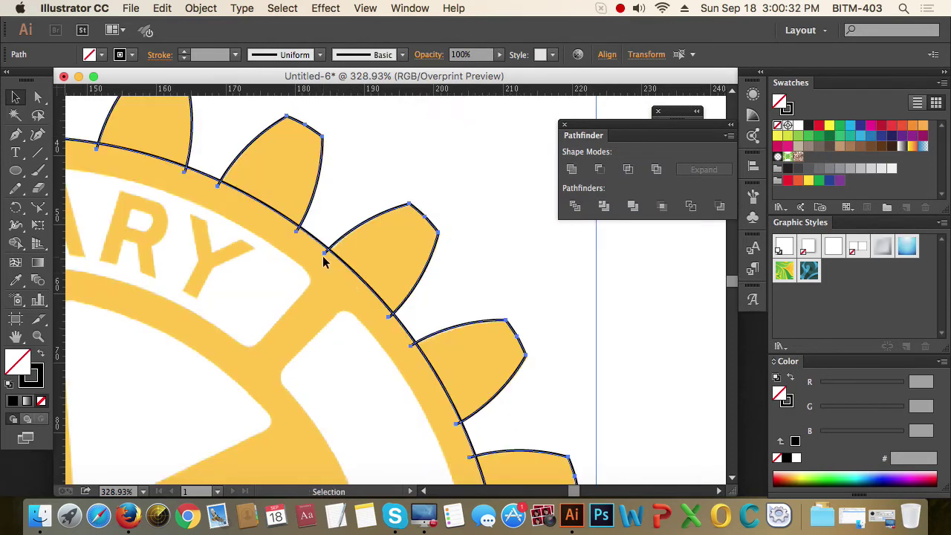
{"action": "left_click", "coordinate": [572, 171]}
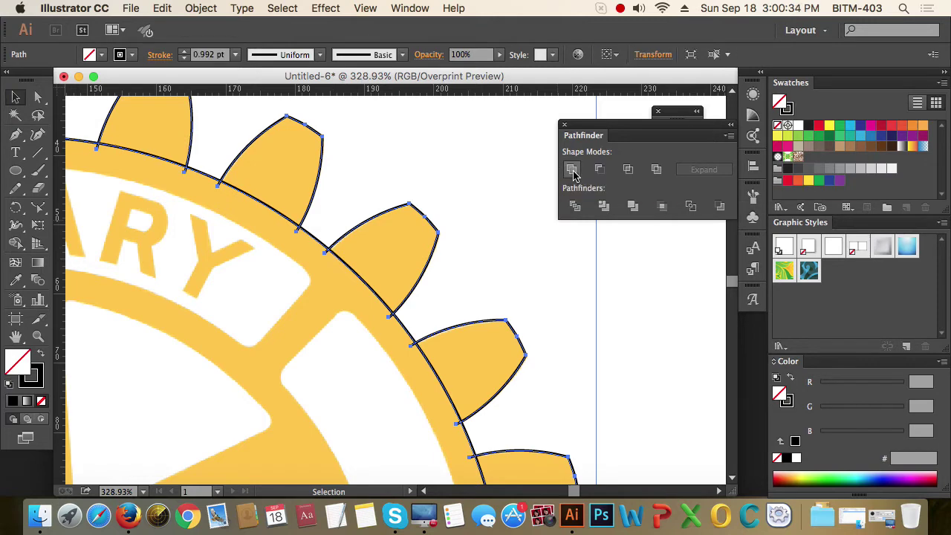
{"action": "left_click", "coordinate": [496, 262]}
Step: Examine the united gear outline against the logo image around the whole wheel
{"action": "key", "text": "alt+super+space"}
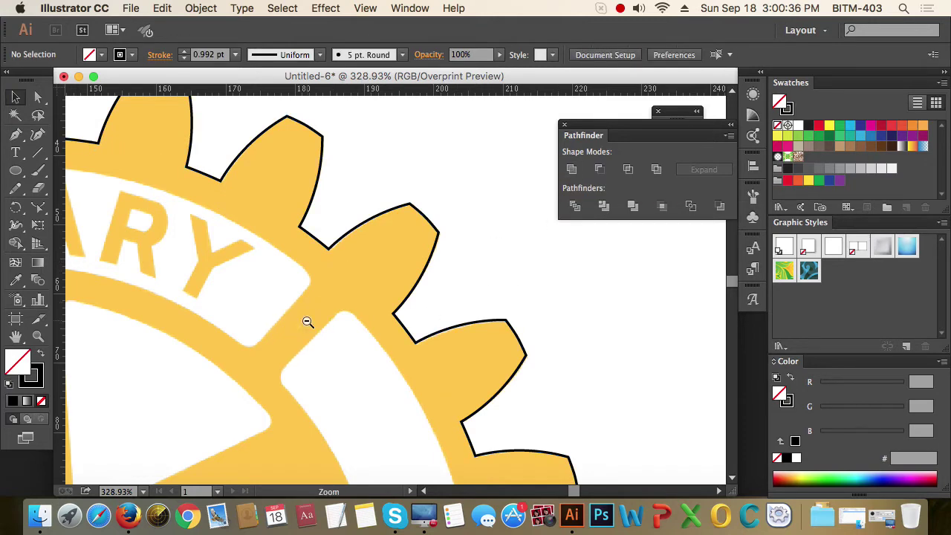
{"action": "left_click", "coordinate": [307, 321], "text": "alt+super"}
{"action": "left_click", "coordinate": [307, 321], "text": "alt+super"}
{"action": "left_click", "coordinate": [307, 321], "text": "alt+super"}
{"action": "left_click", "coordinate": [306, 321], "text": "alt+super"}
{"action": "left_click_drag", "start_coordinate": [465, 350], "coordinate": [370, 297]}
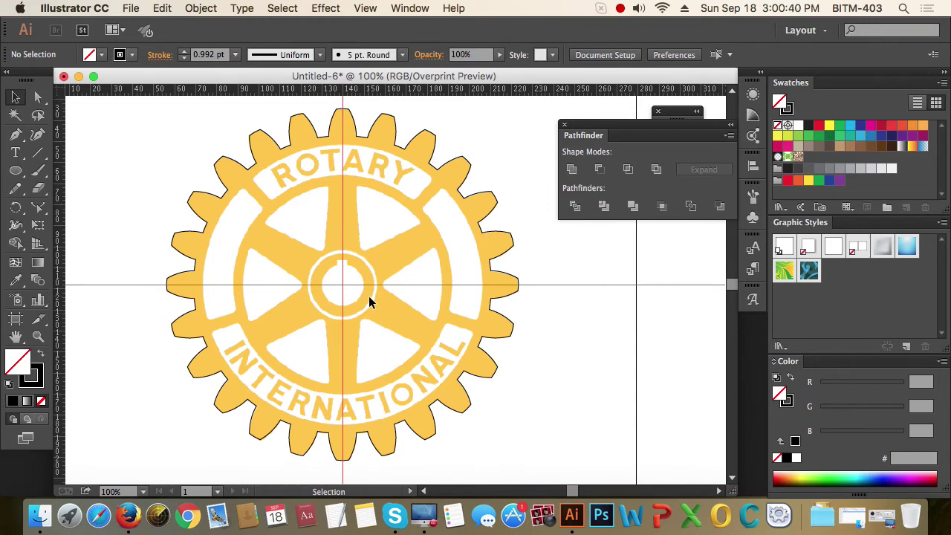
{"action": "left_click_drag", "start_coordinate": [340, 114], "coordinate": [471, 198]}
{"action": "left_click_drag", "start_coordinate": [567, 318], "coordinate": [464, 329]}
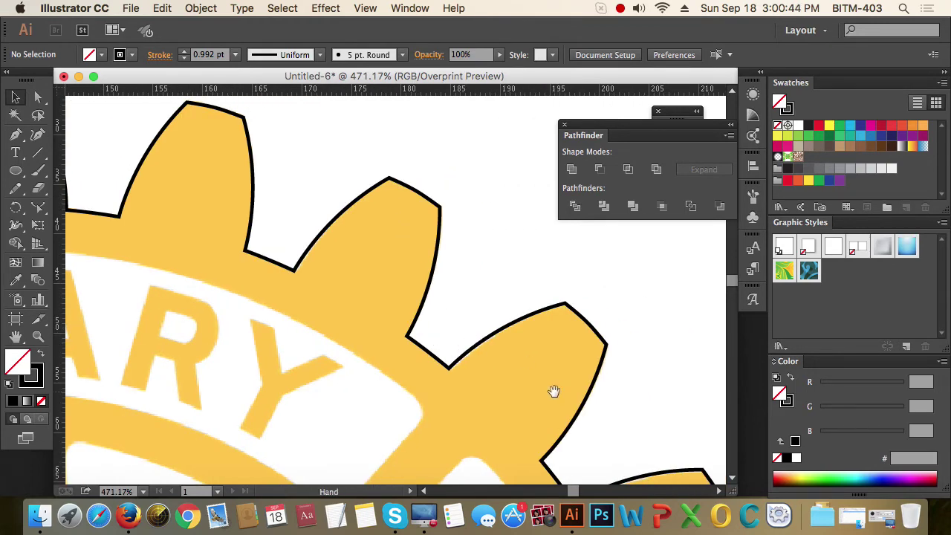
{"action": "left_click_drag", "start_coordinate": [544, 397], "coordinate": [550, 362]}
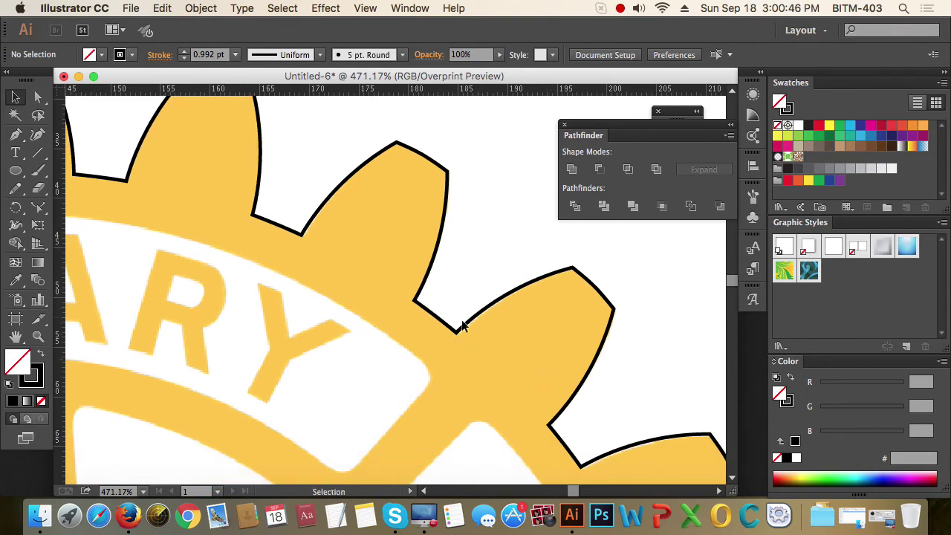
{"action": "left_click", "coordinate": [294, 321], "text": "alt+super"}
{"action": "left_click_drag", "start_coordinate": [311, 275], "coordinate": [551, 342]}
{"action": "left_click_drag", "start_coordinate": [289, 456], "coordinate": [325, 367]}
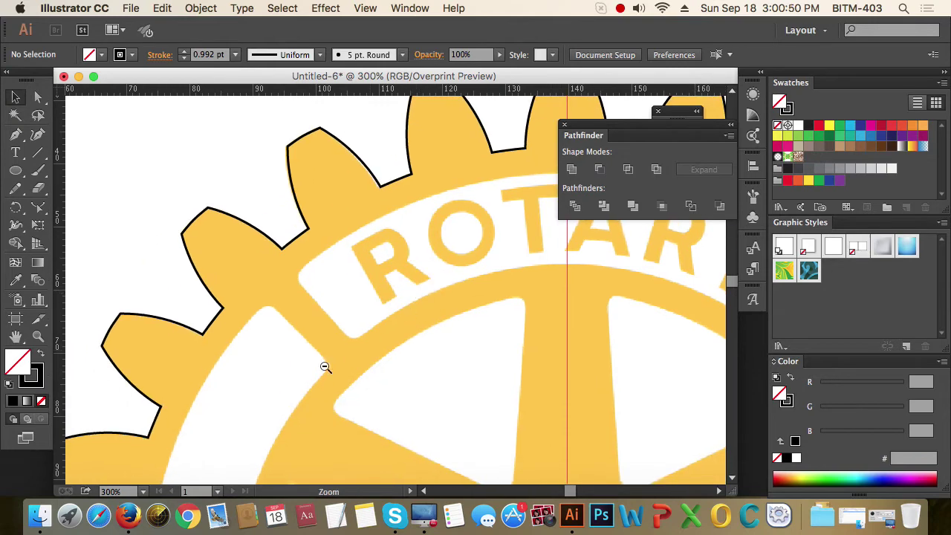
{"action": "left_click", "coordinate": [312, 371], "text": "alt+super"}
{"action": "left_click", "coordinate": [302, 369], "text": "alt+super"}
{"action": "left_click_drag", "start_coordinate": [446, 425], "coordinate": [318, 307]}
{"action": "scroll", "coordinate": [318, 312], "scroll_direction": "right", "scroll_amount": 5}
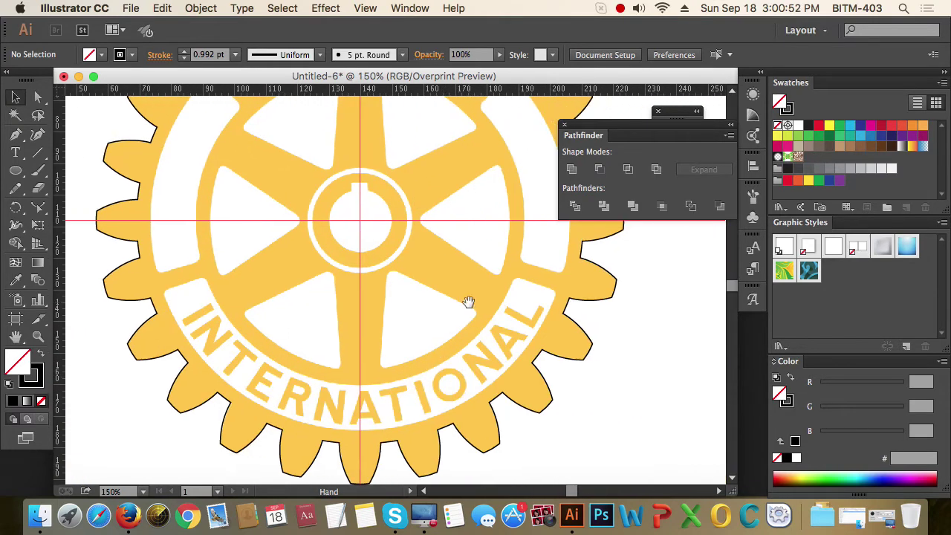
{"action": "scroll", "coordinate": [467, 302], "scroll_direction": "up", "scroll_amount": 4}
{"action": "scroll", "coordinate": [486, 289], "scroll_direction": "left", "scroll_amount": 5}
{"action": "scroll", "coordinate": [486, 288], "scroll_direction": "up", "scroll_amount": 1}
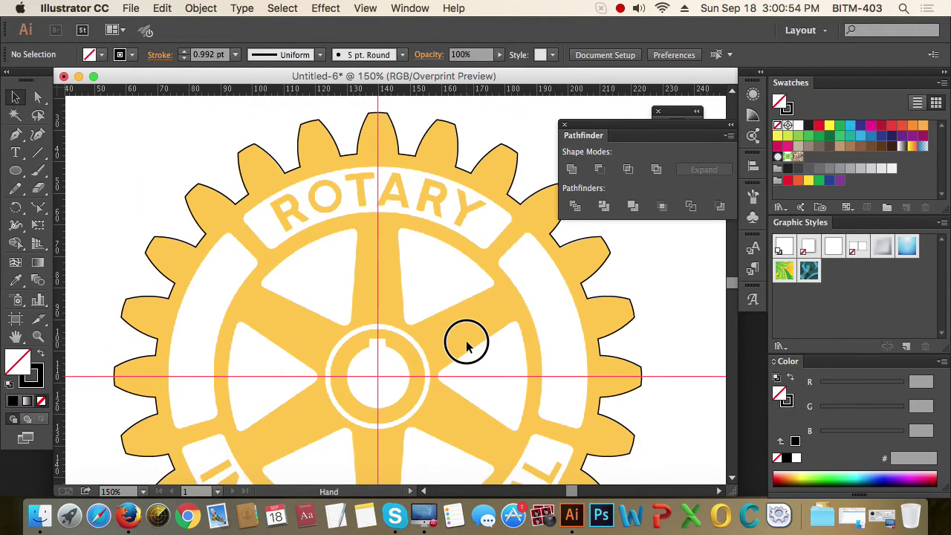
{"action": "left_click", "coordinate": [431, 333], "text": "alt"}
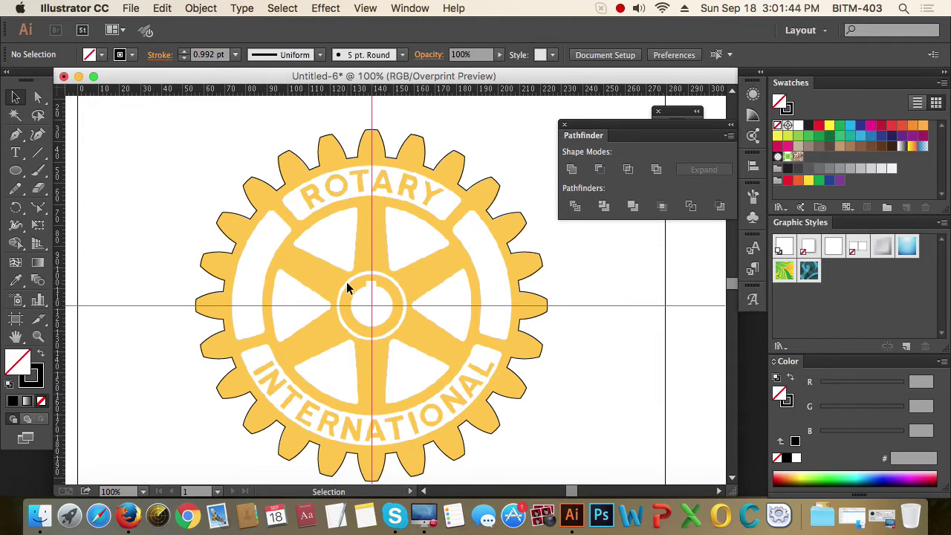
Step: Draw a circle about 20 mm across over the white hub hole and resize it to match the hole's edge
{"action": "key", "text": "z"}
{"action": "left_click_drag", "start_coordinate": [327, 267], "coordinate": [430, 361]}
{"action": "left_click_drag", "start_coordinate": [216, 121], "coordinate": [547, 370]}
{"action": "key", "text": "l"}
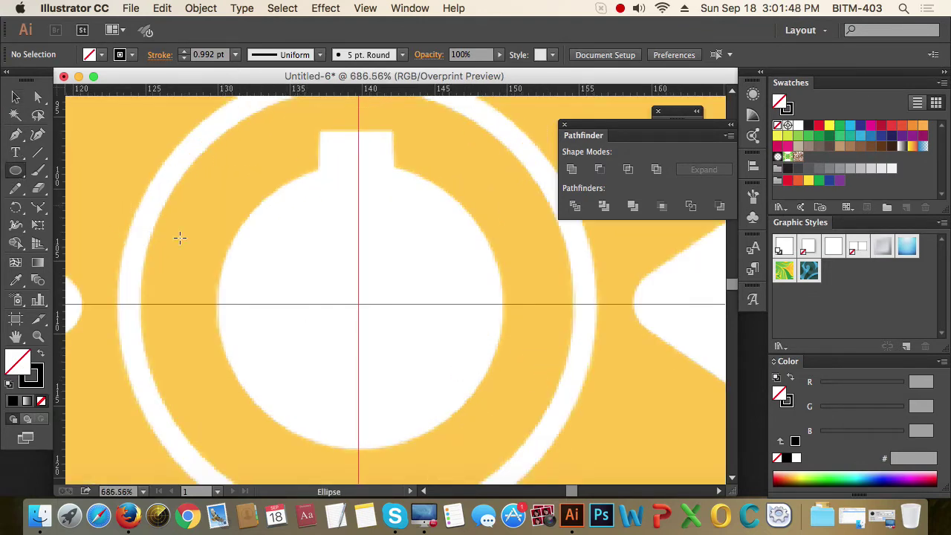
{"action": "left_click_drag", "start_coordinate": [358, 304], "coordinate": [504, 422]}
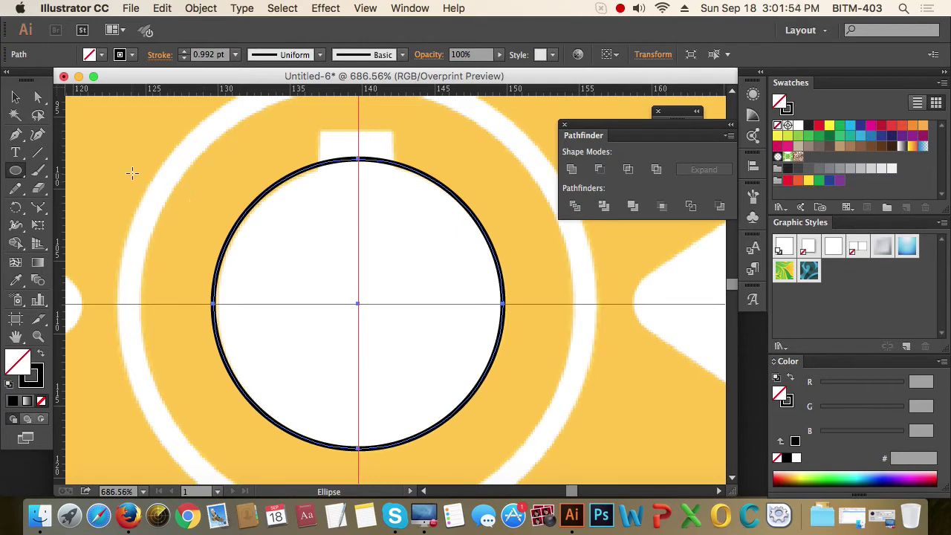
{"action": "key", "text": "v"}
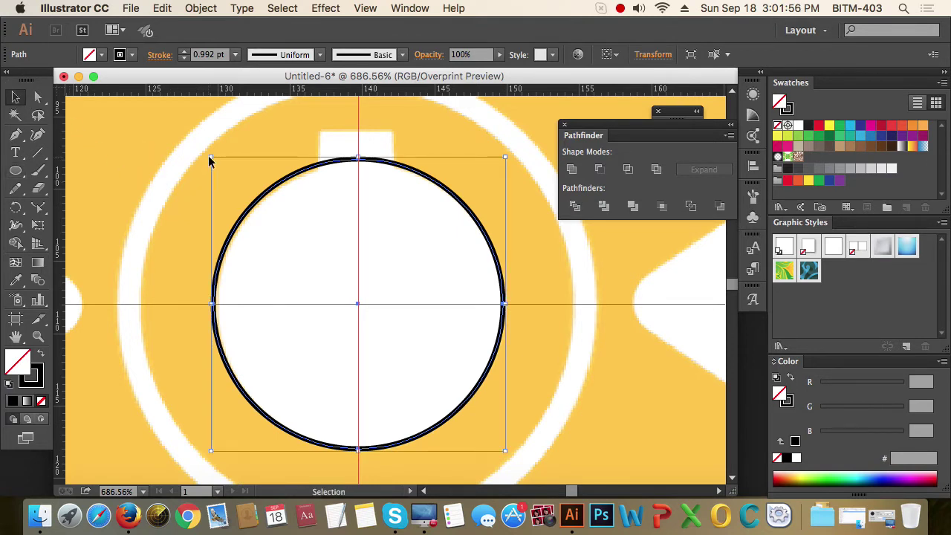
{"action": "left_click_drag", "start_coordinate": [210, 160], "coordinate": [216, 162]}
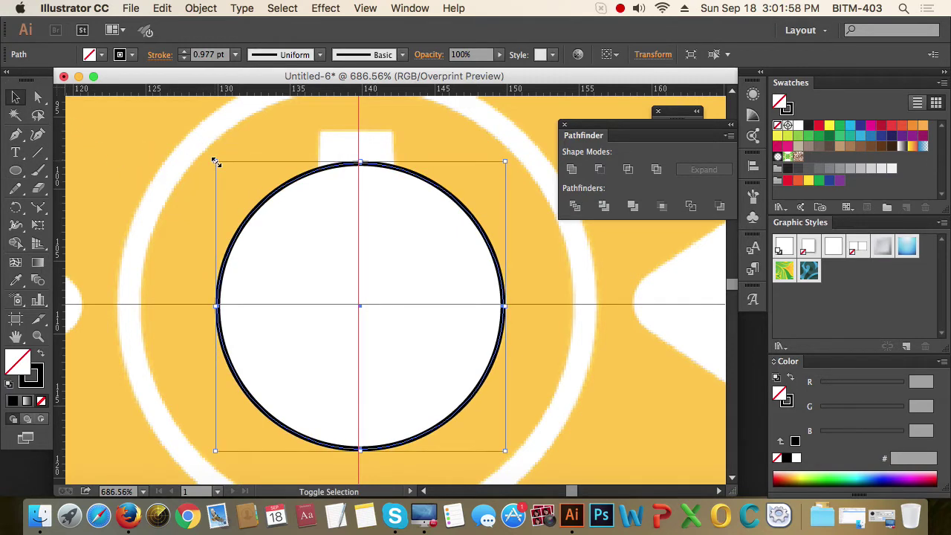
{"action": "left_click", "coordinate": [438, 143]}
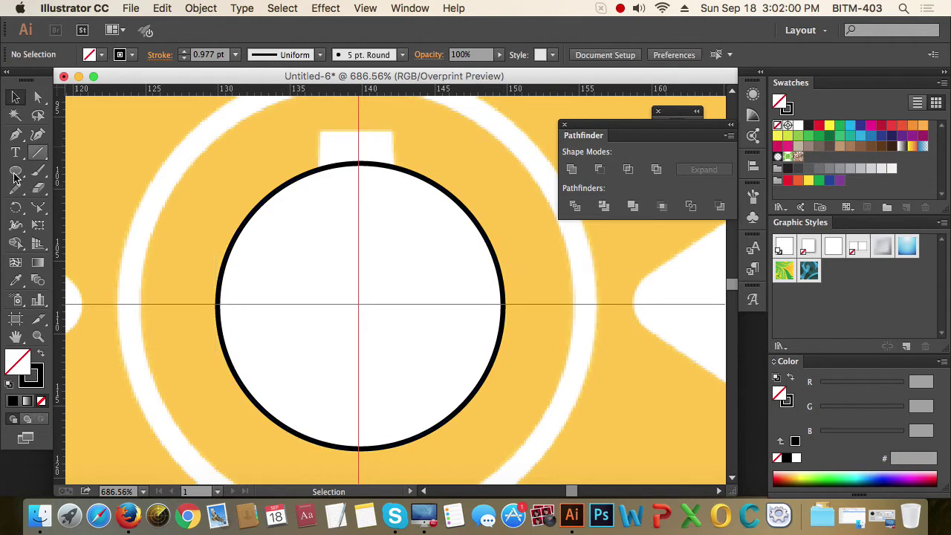
Step: Draw a rectangle over the keyway notch above the hub hole, overlapping the circle's upper edge
{"action": "left_click_drag", "start_coordinate": [13, 177], "coordinate": [75, 169]}
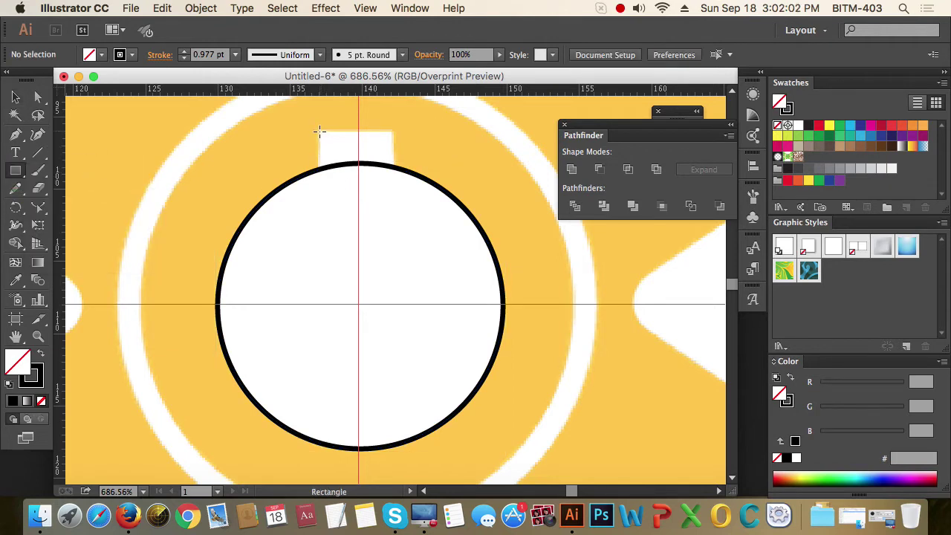
{"action": "left_click_drag", "start_coordinate": [320, 131], "coordinate": [395, 177]}
{"action": "left_click", "coordinate": [15, 97]}
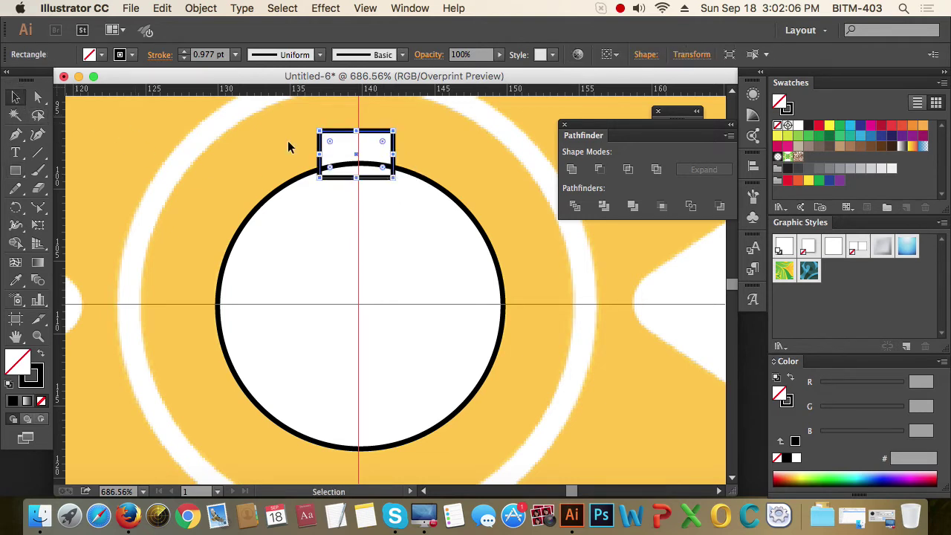
Step: Give the notch rectangle and hub circle a black fill without stroke, and unite them into one shape with Pathfinder
{"action": "left_click", "coordinate": [39, 355]}
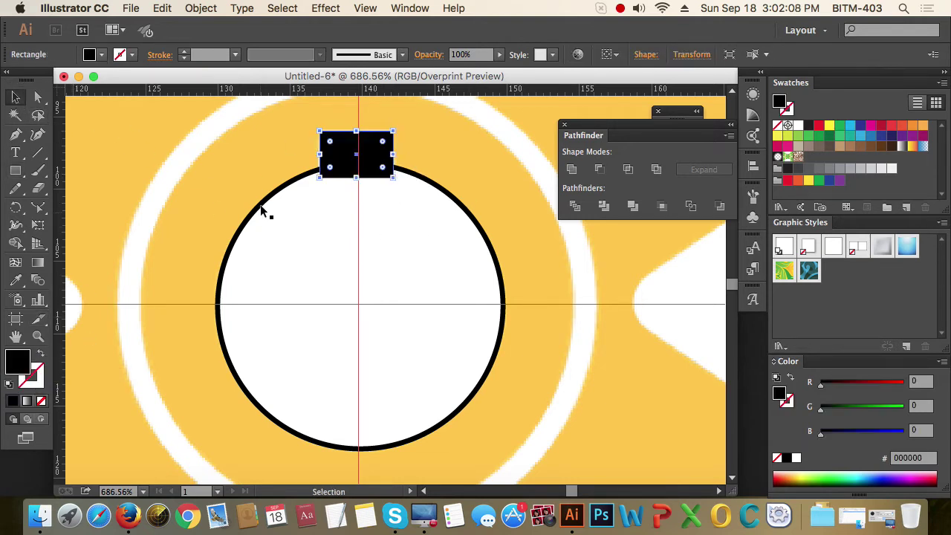
{"action": "left_click", "coordinate": [284, 188]}
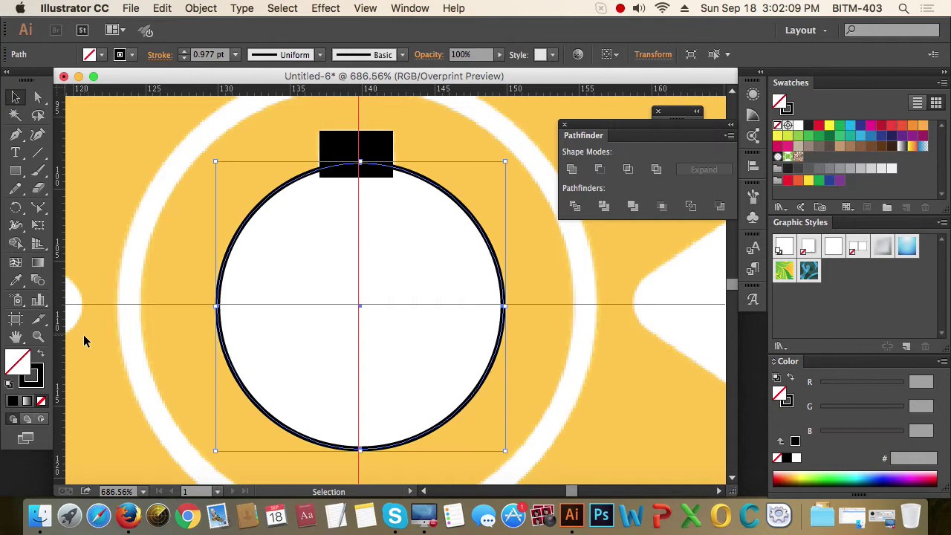
{"action": "left_click", "coordinate": [39, 355]}
{"action": "left_click", "coordinate": [375, 152], "text": "shift"}
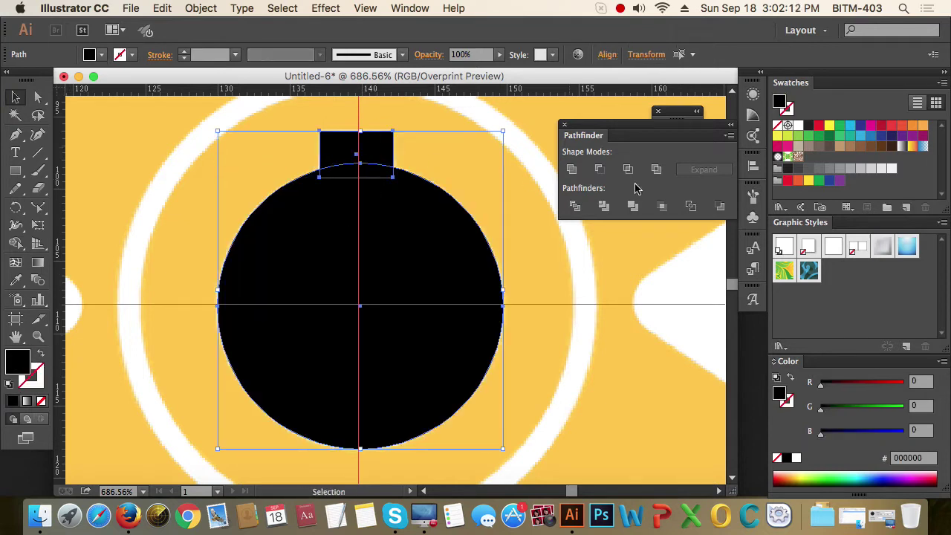
{"action": "left_click", "coordinate": [571, 170]}
{"action": "left_click", "coordinate": [526, 213]}
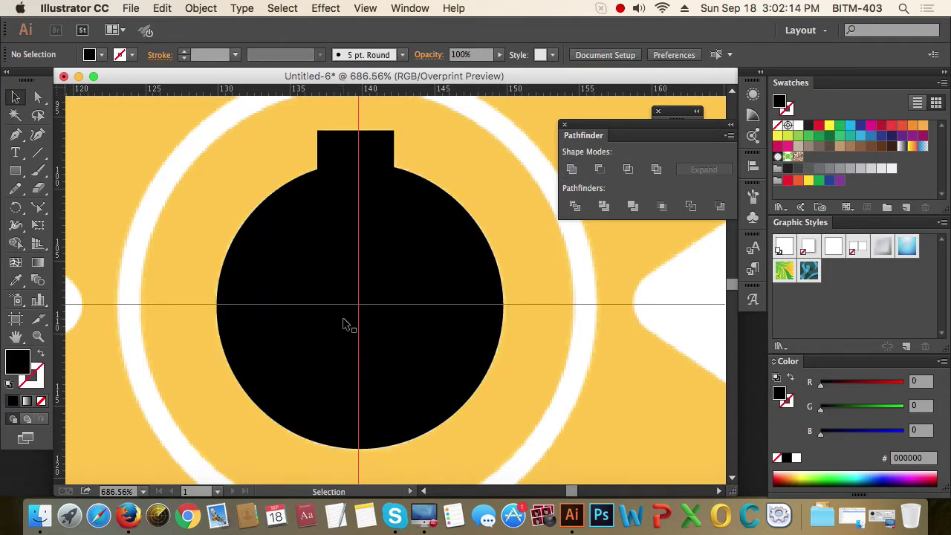
Step: Trace the opening between the upper and upper-left spokes as a closed triangle with the Pen tool, with black stroke and no fill
{"action": "key", "text": "super+space"}
{"action": "left_click", "coordinate": [422, 290]}
{"action": "left_click", "coordinate": [421, 294], "text": "alt"}
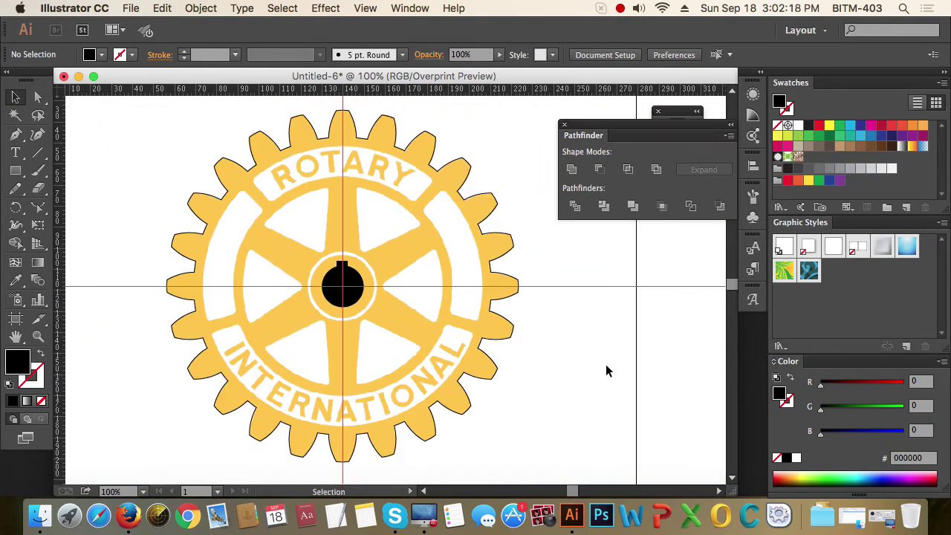
{"action": "left_click_drag", "start_coordinate": [230, 176], "coordinate": [448, 334]}
{"action": "scroll", "coordinate": [329, 263], "scroll_direction": "up", "scroll_amount": 2}
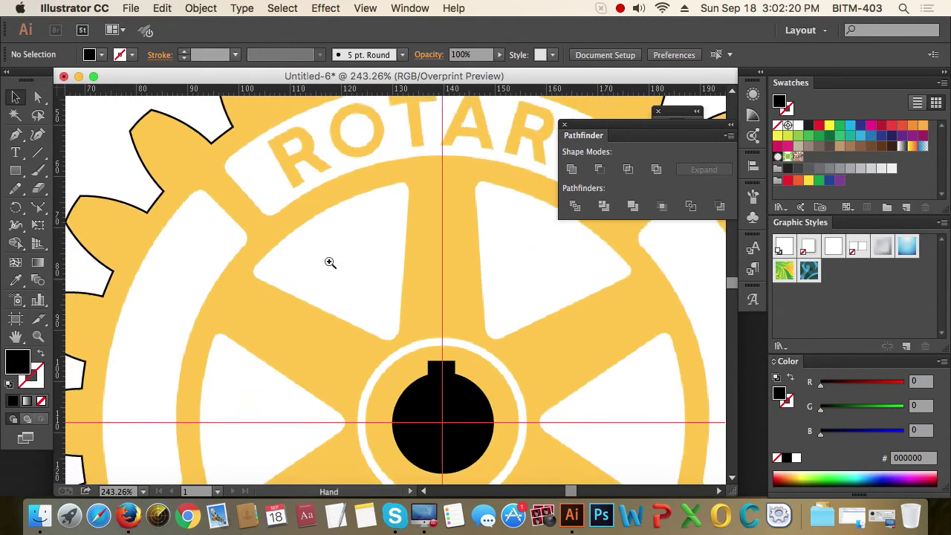
{"action": "left_click_drag", "start_coordinate": [196, 153], "coordinate": [467, 369]}
{"action": "left_click_drag", "start_coordinate": [415, 327], "coordinate": [384, 310]}
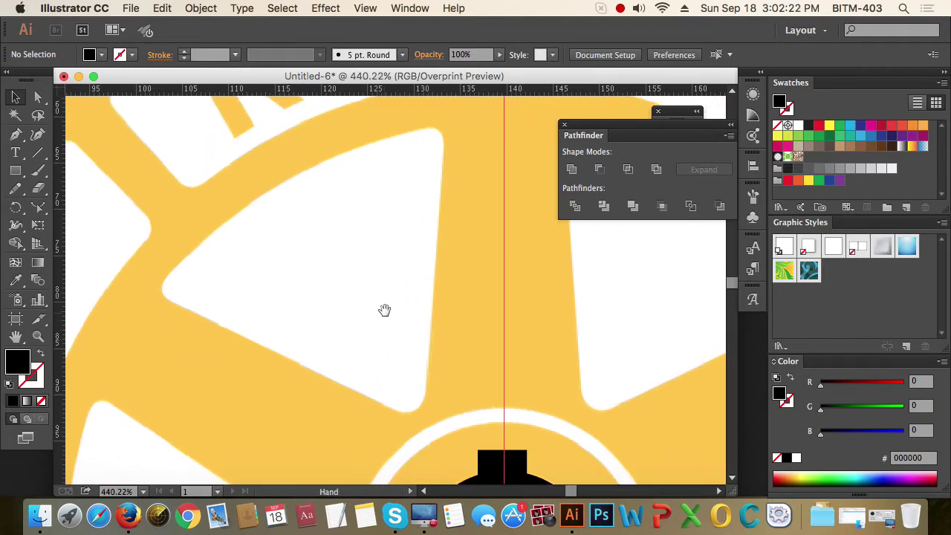
{"action": "key", "text": "p"}
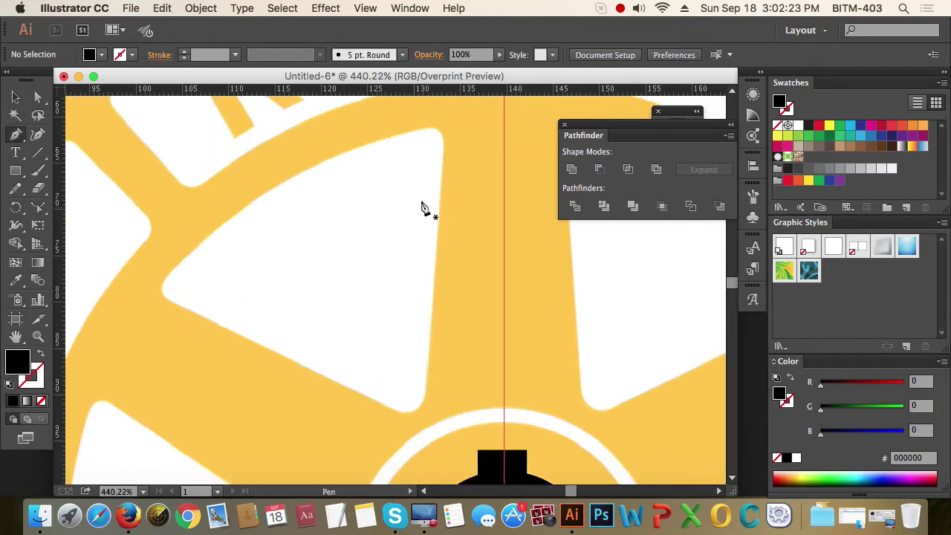
{"action": "left_click", "coordinate": [443, 123]}
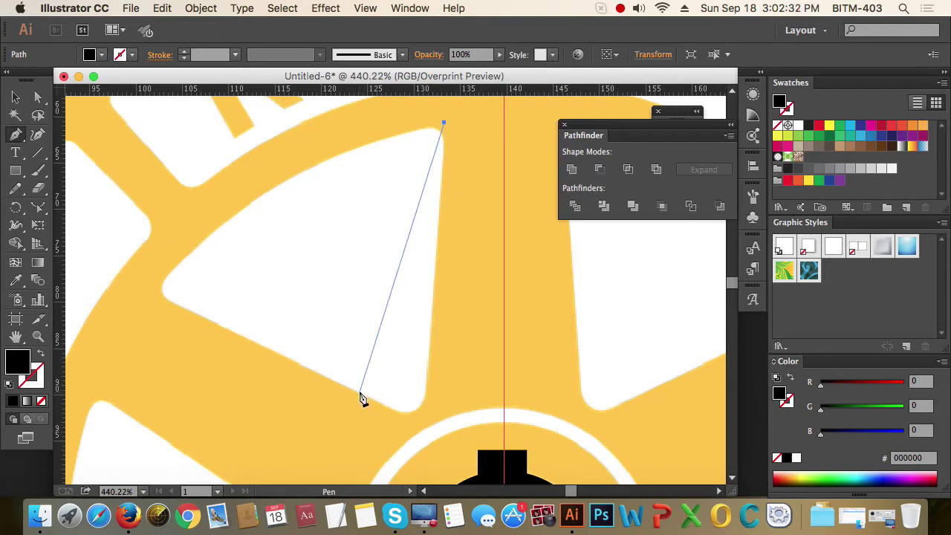
{"action": "left_click", "coordinate": [423, 426]}
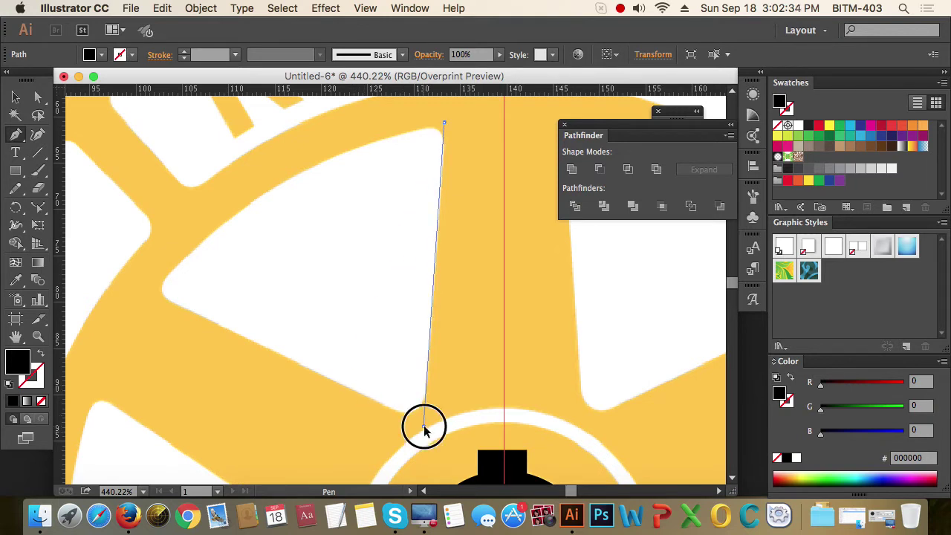
{"action": "left_click", "coordinate": [143, 286]}
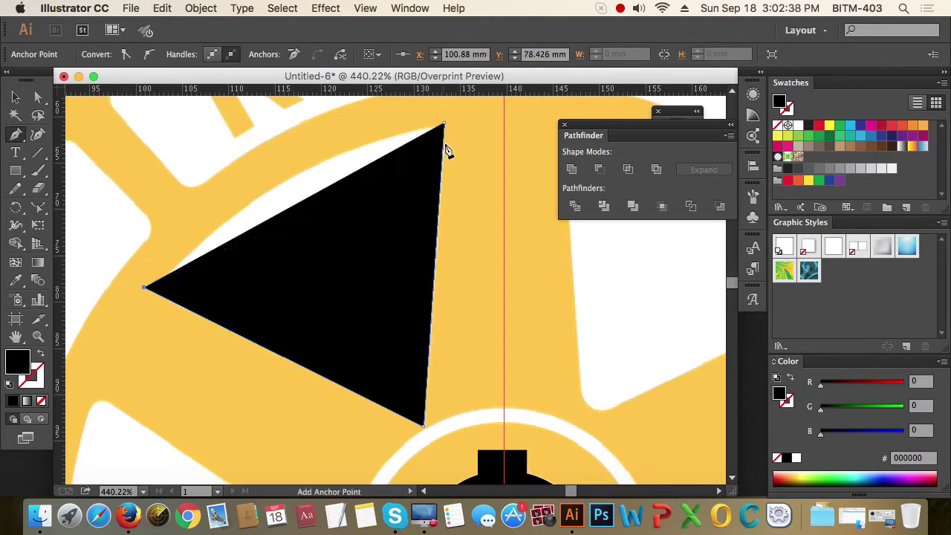
{"action": "left_click", "coordinate": [444, 125]}
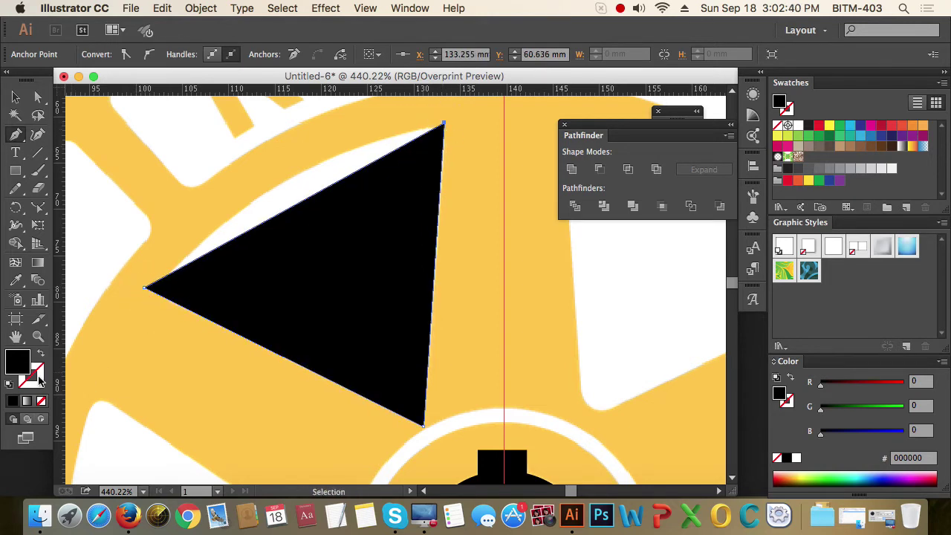
{"action": "left_click", "coordinate": [43, 356]}
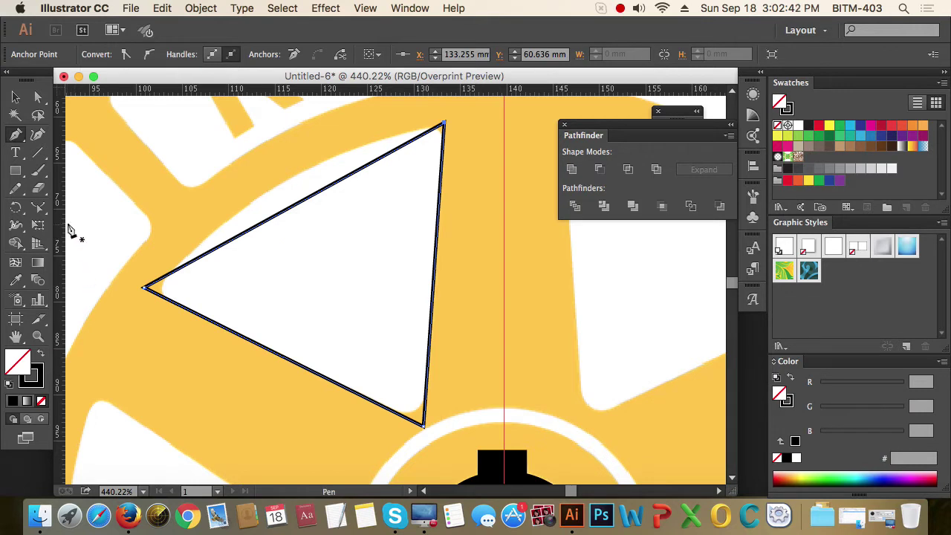
Step: Adjust the triangle's corner nearest the hub so both straight sides follow the spoke opening's edges
{"action": "left_click", "coordinate": [39, 97]}
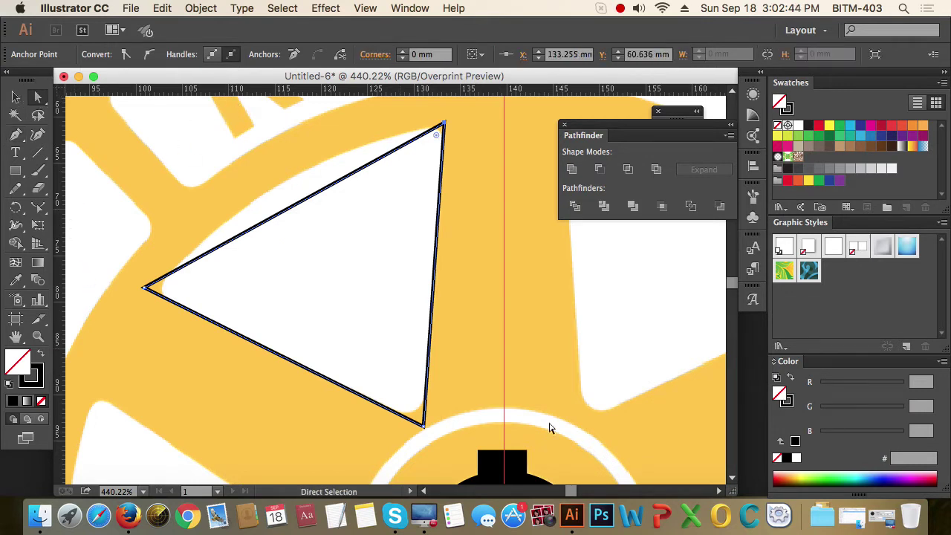
{"action": "mouse_move", "coordinate": [424, 427]}
{"action": "left_mouse_down"}
{"action": "mouse_move", "coordinate": [456, 449]}
{"action": "mouse_move", "coordinate": [448, 460]}
{"action": "mouse_move", "coordinate": [424, 429]}
{"action": "left_mouse_up"}
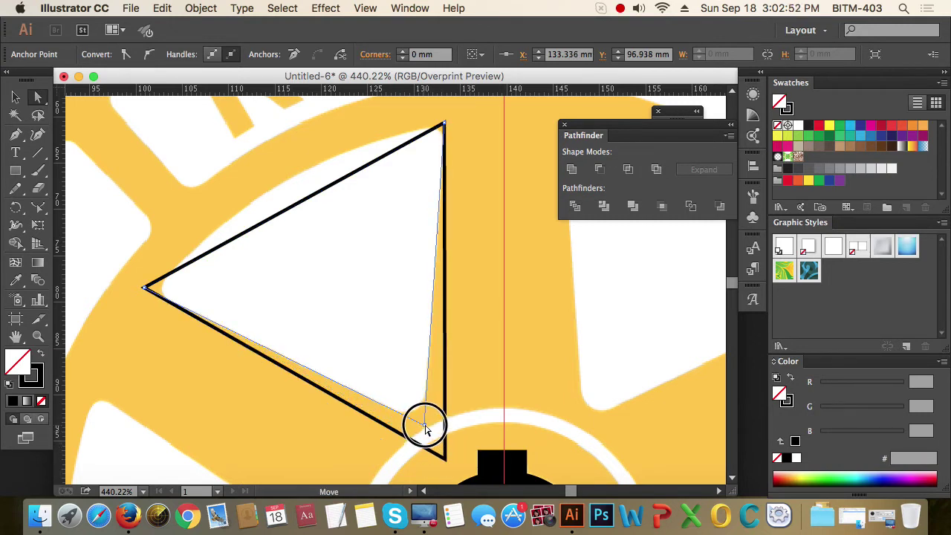
{"action": "left_click_drag", "start_coordinate": [425, 429], "coordinate": [424, 425]}
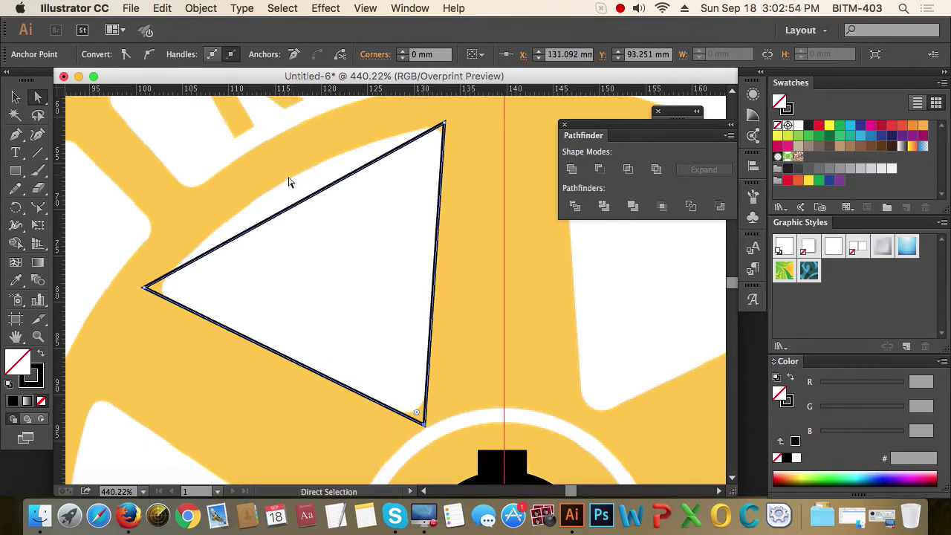
Step: Add an anchor point midway on the triangle's outer side and move it out onto the opening's curved edge
{"action": "left_click", "coordinate": [290, 211]}
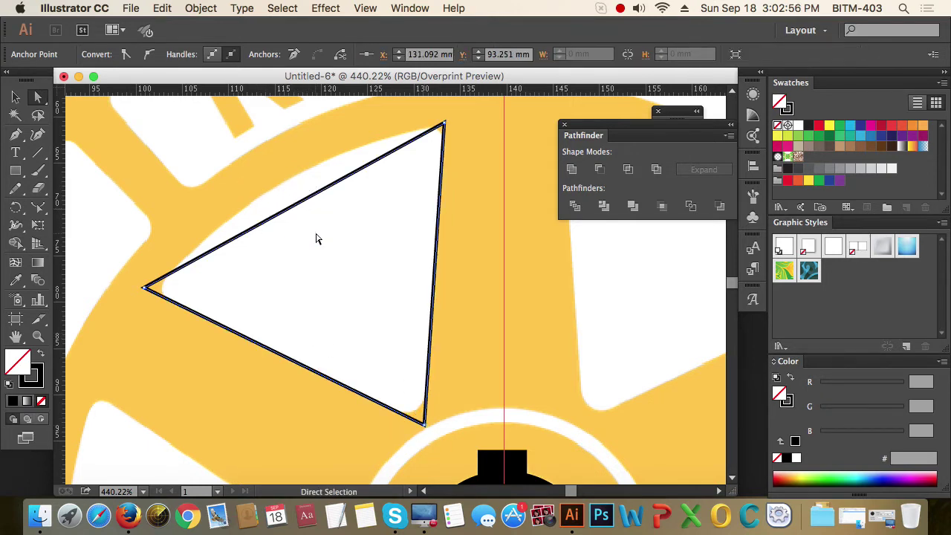
{"action": "left_click_drag", "start_coordinate": [16, 140], "coordinate": [78, 140]}
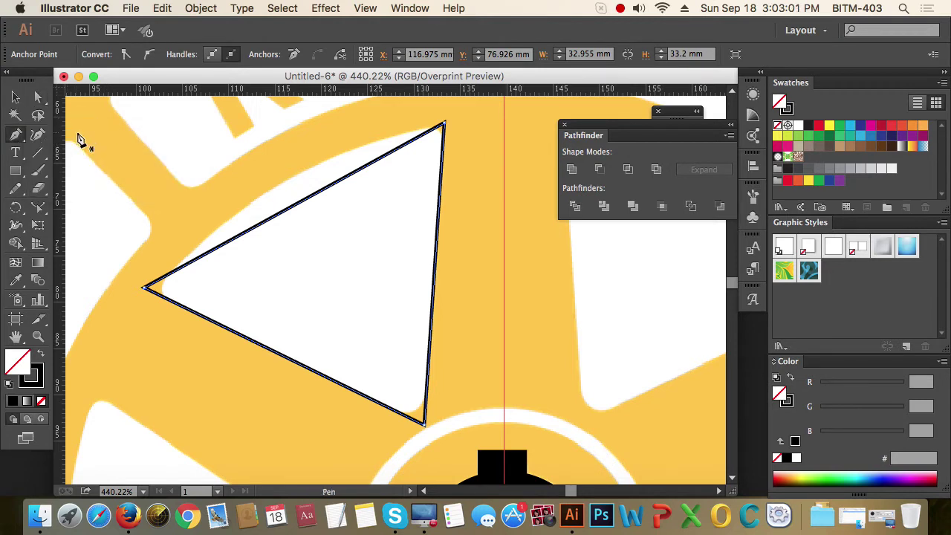
{"action": "left_click", "coordinate": [283, 212]}
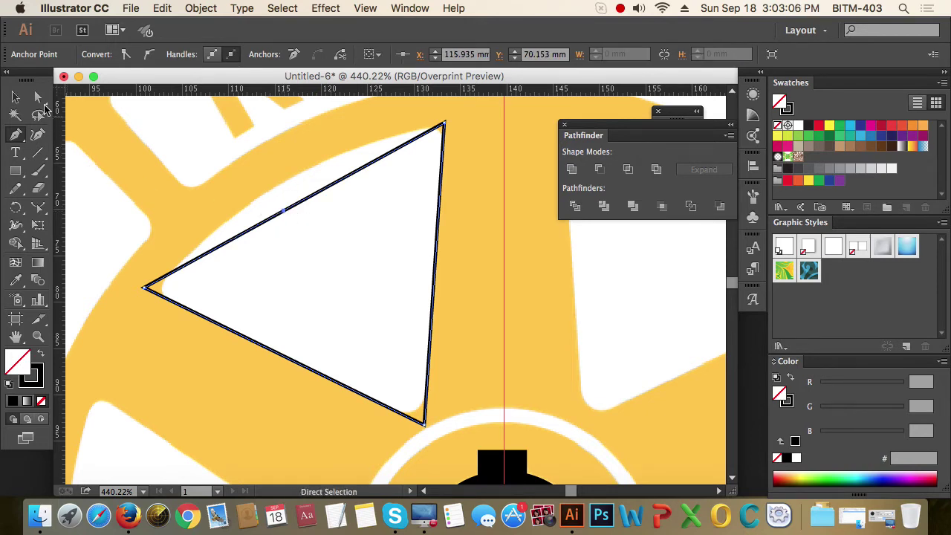
{"action": "left_click", "coordinate": [38, 97]}
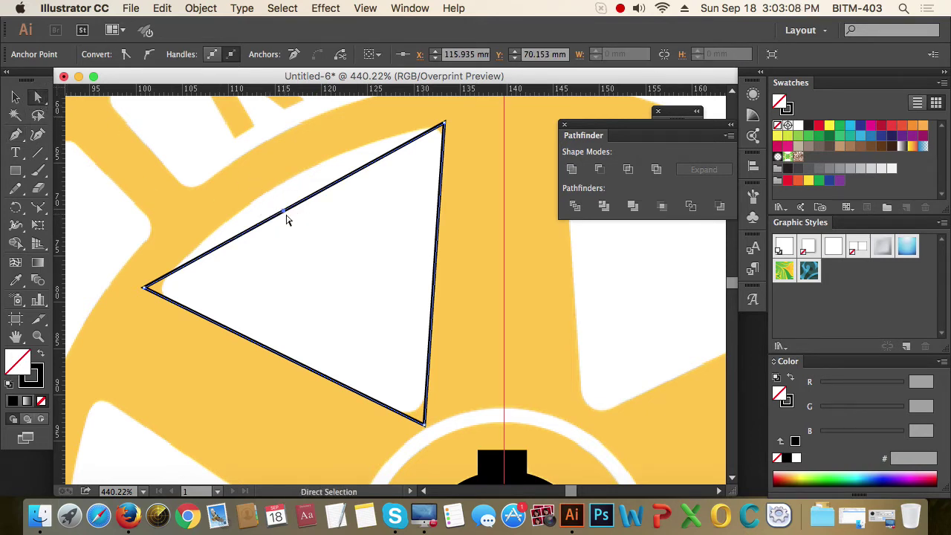
{"action": "left_click_drag", "start_coordinate": [284, 212], "coordinate": [272, 192]}
Step: Reposition the outline's two outer corner points to fit the spoke opening's curved edge and straight sides
{"action": "mouse_move", "coordinate": [145, 287]}
{"action": "left_mouse_down"}
{"action": "mouse_move", "coordinate": [124, 309]}
{"action": "mouse_move", "coordinate": [149, 295]}
{"action": "left_mouse_up"}
{"action": "left_click_drag", "start_coordinate": [445, 123], "coordinate": [481, 177]}
{"action": "left_click_drag", "start_coordinate": [472, 236], "coordinate": [442, 291]}
{"action": "scroll", "coordinate": [461, 270], "scroll_direction": "down", "scroll_amount": 3}
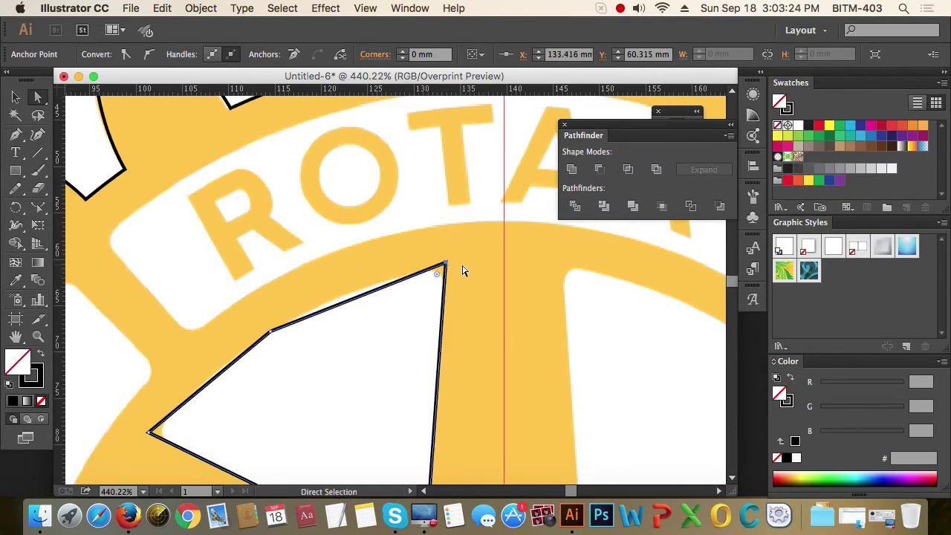
Step: Convert the outer side's middle anchor into a smooth point so the outline curves along the opening's rim
{"action": "left_click", "coordinate": [271, 316]}
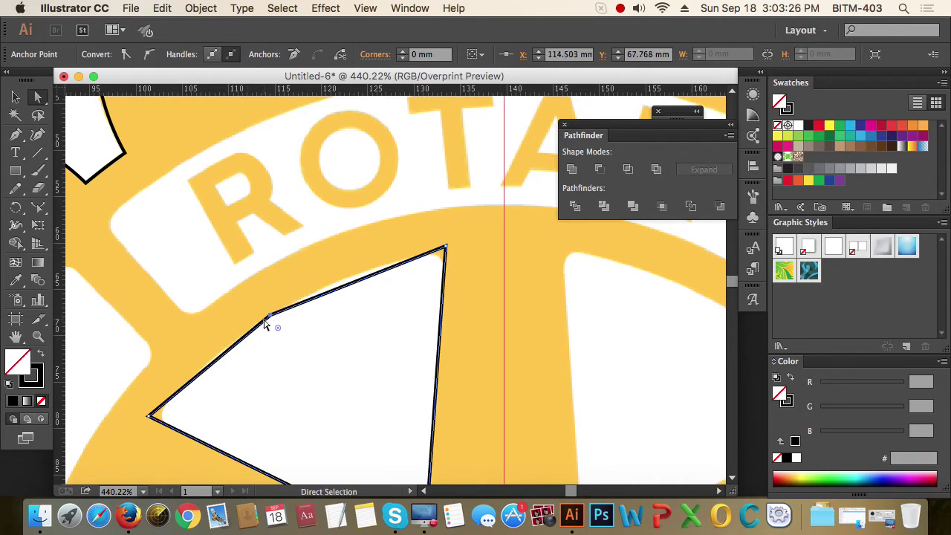
{"action": "left_click_drag", "start_coordinate": [17, 140], "coordinate": [108, 189]}
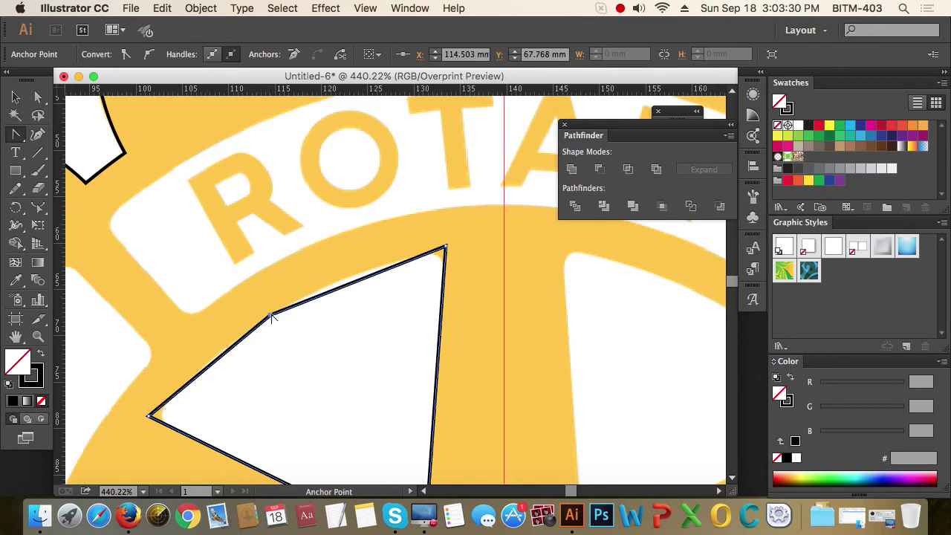
{"action": "left_click_drag", "start_coordinate": [270, 317], "coordinate": [336, 277]}
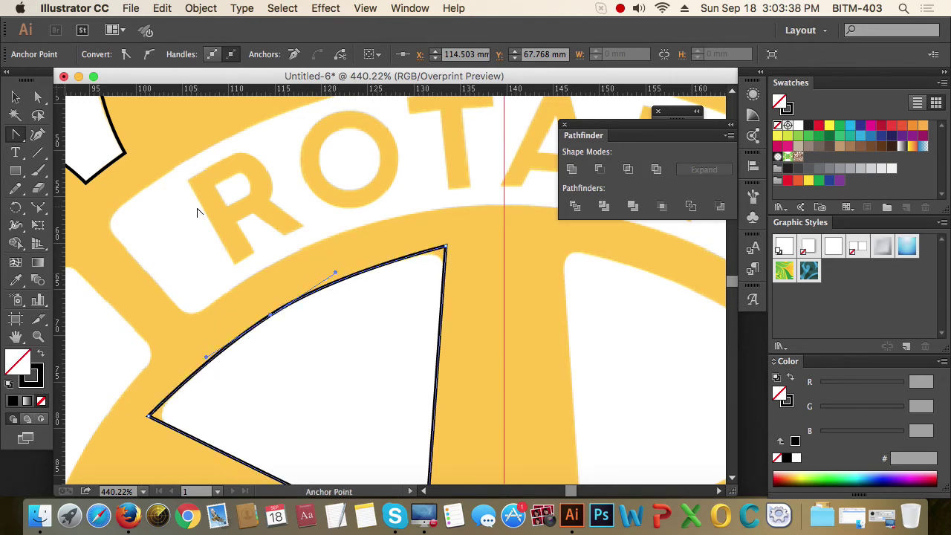
Step: Round the spoke outline's outer corner beside the vertical guide to match the opening's rounded corner
{"action": "left_click", "coordinate": [38, 97]}
{"action": "scroll", "coordinate": [475, 326], "scroll_direction": "down", "scroll_amount": 3}
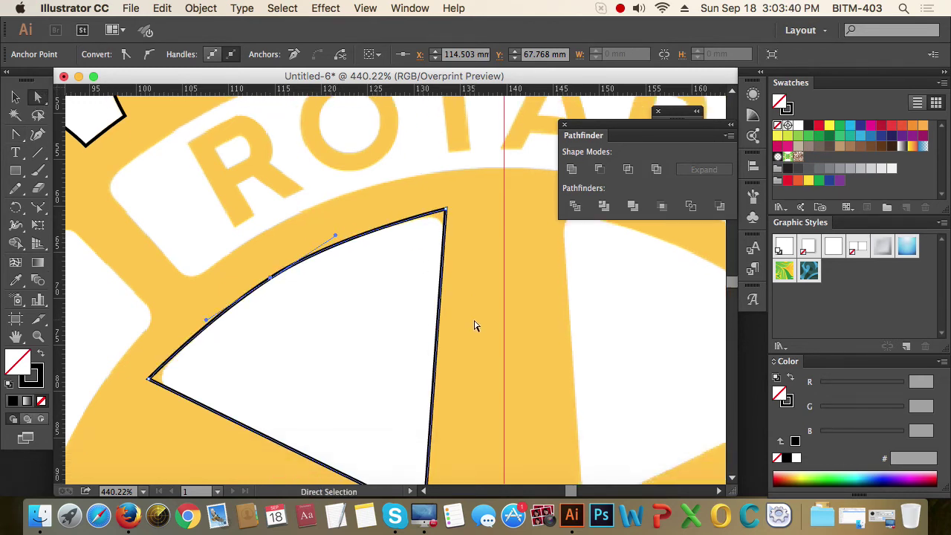
{"action": "scroll", "coordinate": [479, 298], "scroll_direction": "down", "scroll_amount": 1}
{"action": "left_click", "coordinate": [444, 171]}
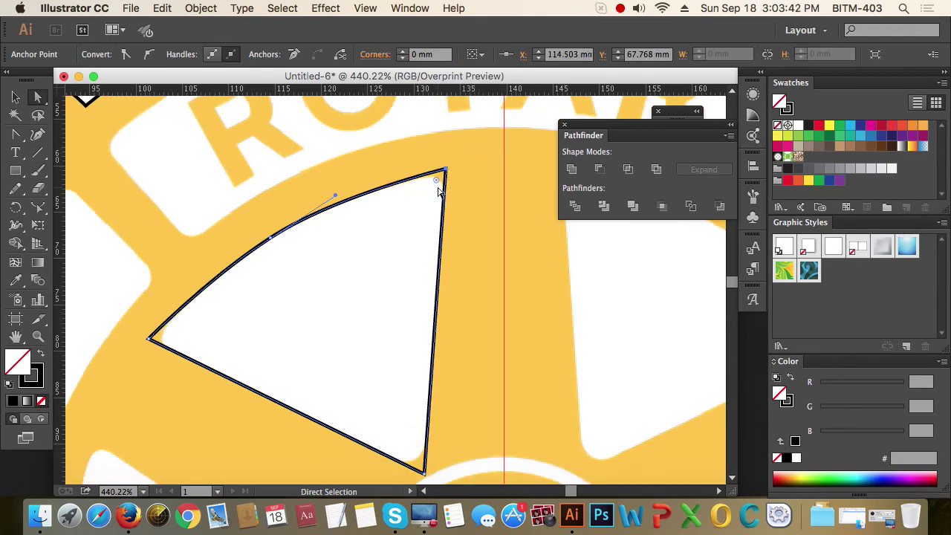
{"action": "left_click_drag", "start_coordinate": [438, 184], "coordinate": [432, 207]}
Step: Round the spoke outline's hub-side corner to about 2.5 mm and its far outer corner to about 1.9 mm
{"action": "scroll", "coordinate": [463, 242], "scroll_direction": "down", "scroll_amount": 5}
{"action": "left_click_drag", "start_coordinate": [378, 391], "coordinate": [403, 333]}
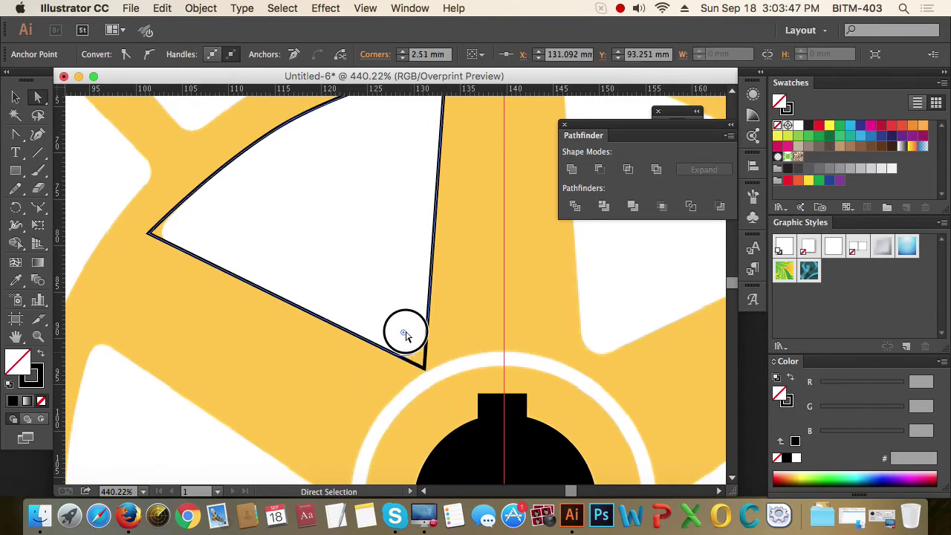
{"action": "left_click", "coordinate": [150, 235]}
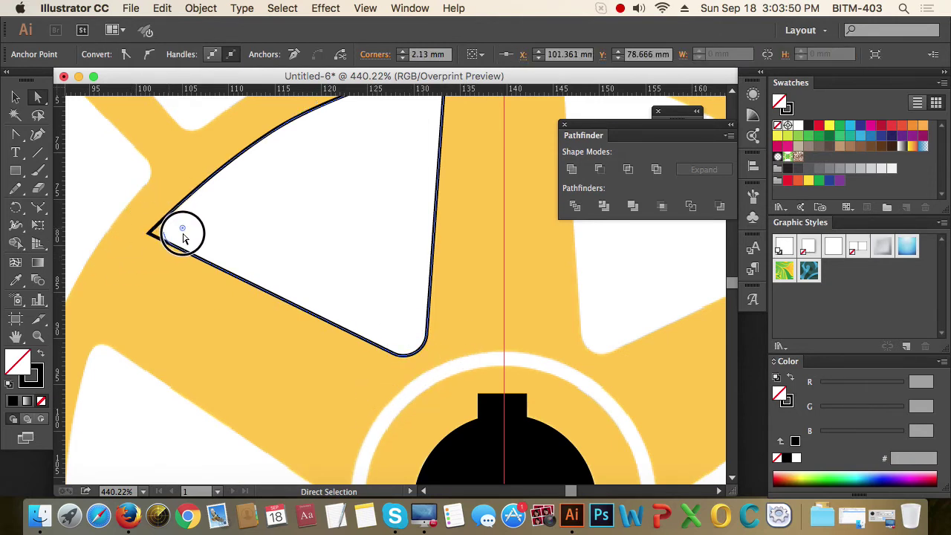
{"action": "left_click_drag", "start_coordinate": [179, 237], "coordinate": [178, 238]}
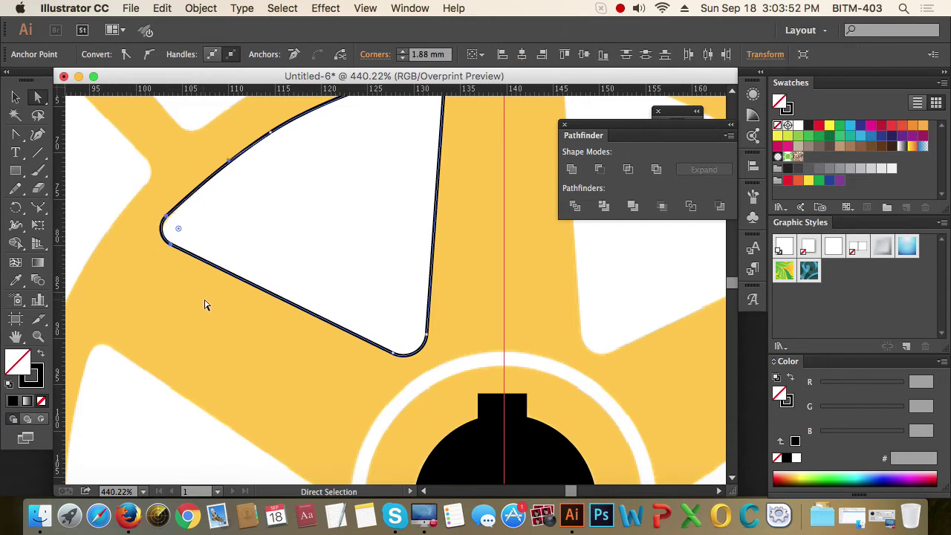
Step: Fine-tune the rounded outer corner farthest from the vertical guide to fit the opening's edge, and deselect the outline
{"action": "scroll", "coordinate": [206, 303], "scroll_direction": "up", "scroll_amount": 2}
{"action": "left_click", "coordinate": [229, 196]}
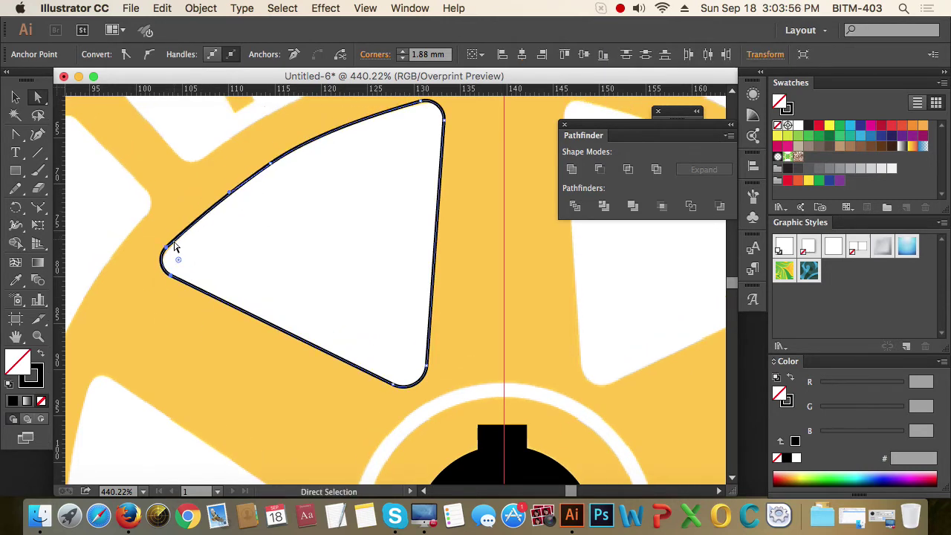
{"action": "left_click_drag", "start_coordinate": [170, 252], "coordinate": [168, 253]}
{"action": "left_click", "coordinate": [297, 374]}
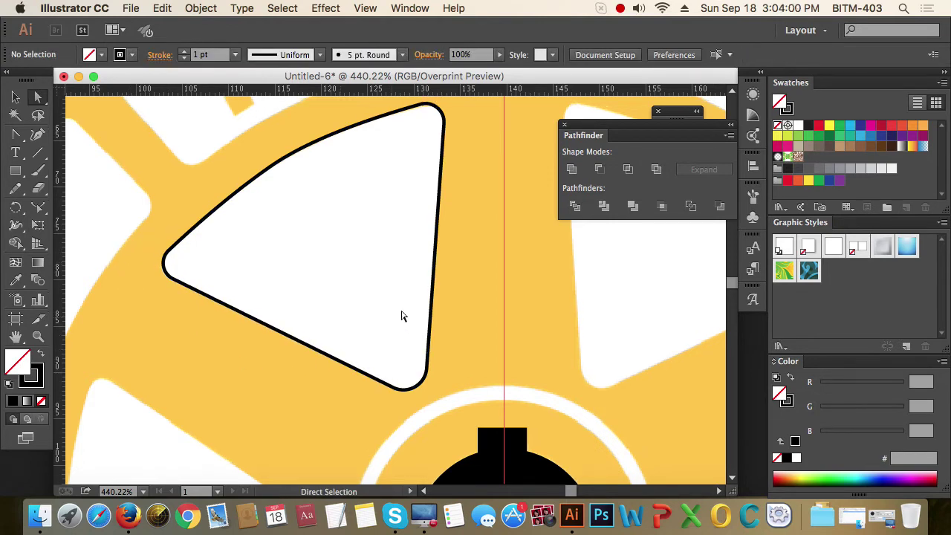
{"action": "key", "text": "super+alt+space"}
{"action": "left_click", "coordinate": [373, 270], "text": "alt"}
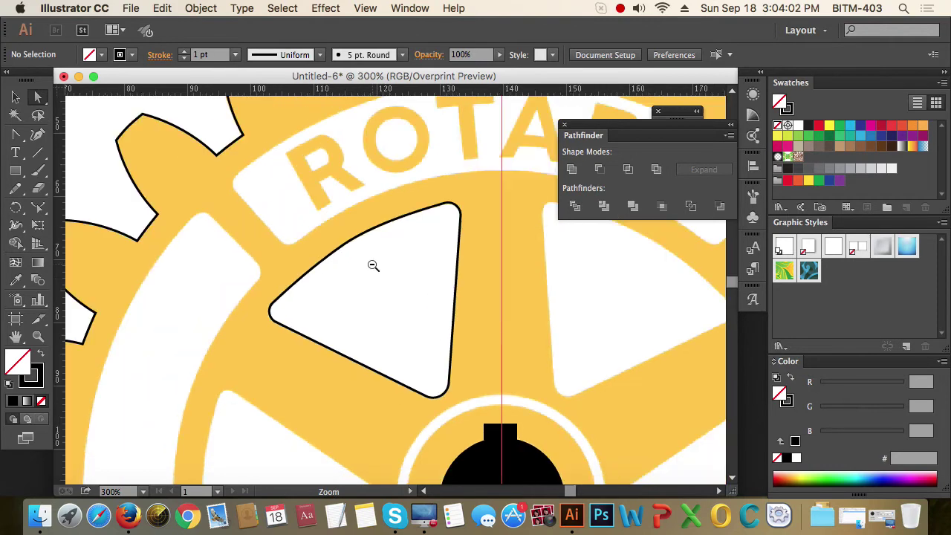
{"action": "scroll", "coordinate": [393, 293], "scroll_direction": "down", "scroll_amount": 5}
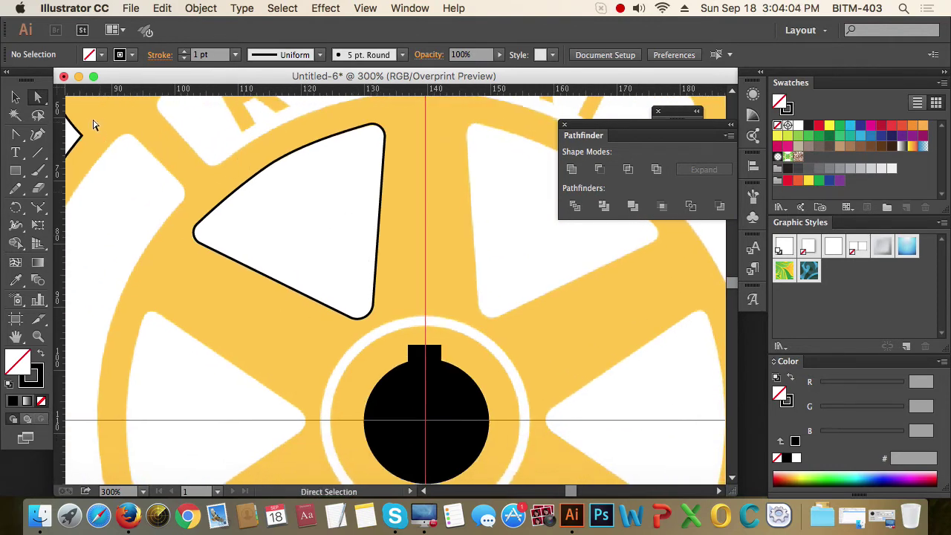
{"action": "left_click", "coordinate": [16, 99]}
{"action": "left_click_drag", "start_coordinate": [392, 273], "coordinate": [343, 256]}
{"action": "left_click", "coordinate": [419, 252]}
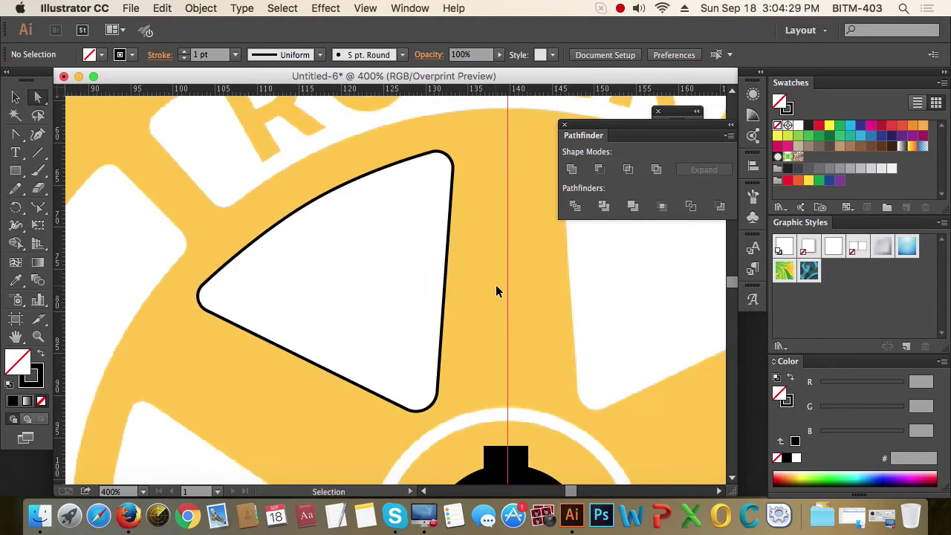
Step: Clear the black keyed hub shape from view so the template's hub shows
{"action": "key", "text": "a"}
{"action": "key", "text": "super+space"}
{"action": "left_click", "coordinate": [343, 318], "text": "alt"}
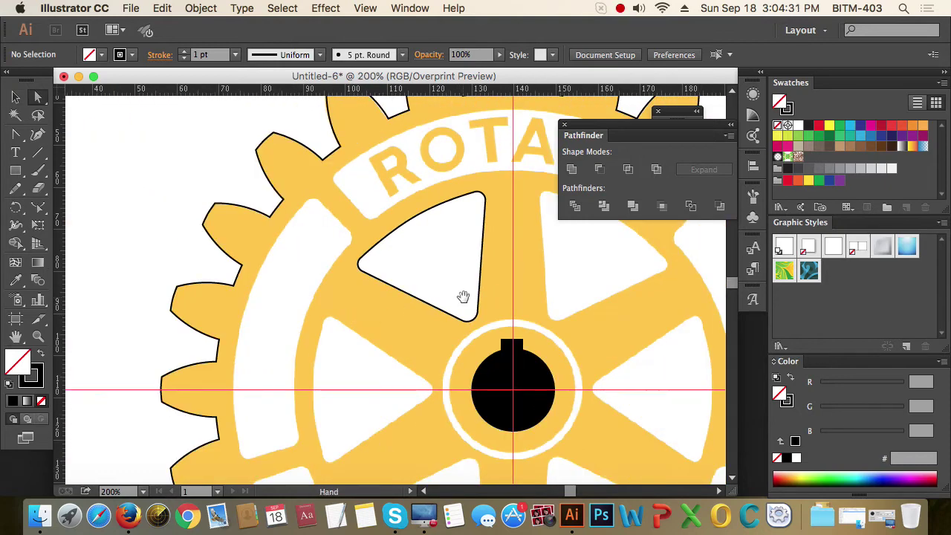
{"action": "left_click_drag", "start_coordinate": [470, 300], "coordinate": [389, 290]}
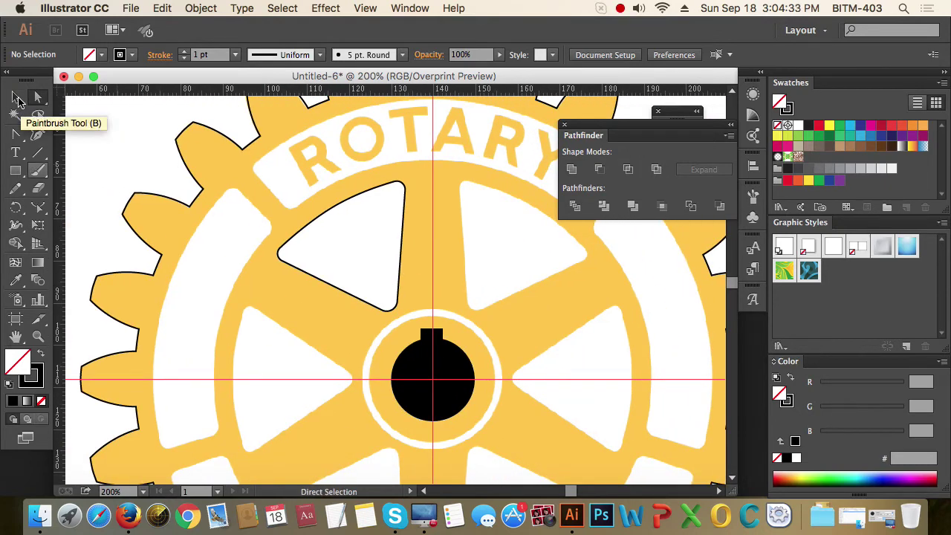
{"action": "left_click", "coordinate": [16, 98]}
{"action": "left_click", "coordinate": [365, 276]}
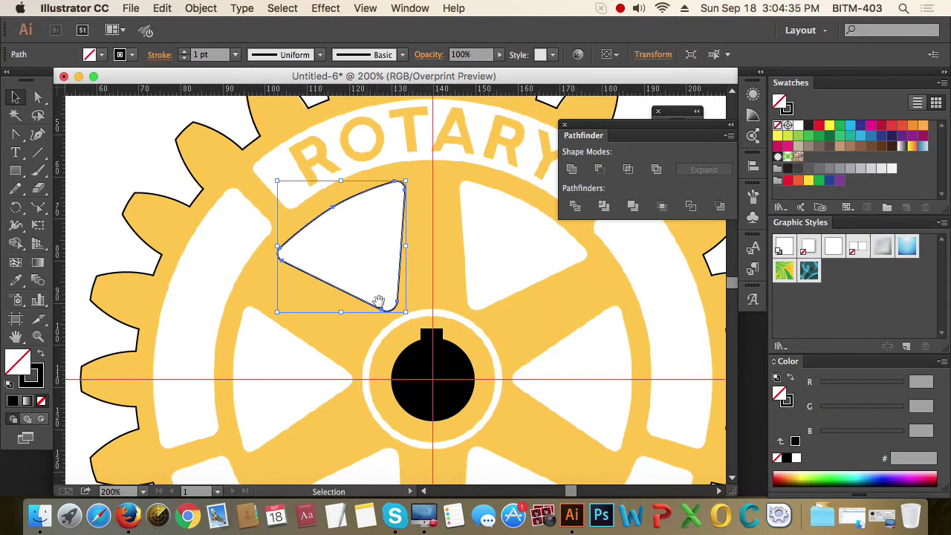
{"action": "left_click_drag", "start_coordinate": [394, 321], "coordinate": [306, 241]}
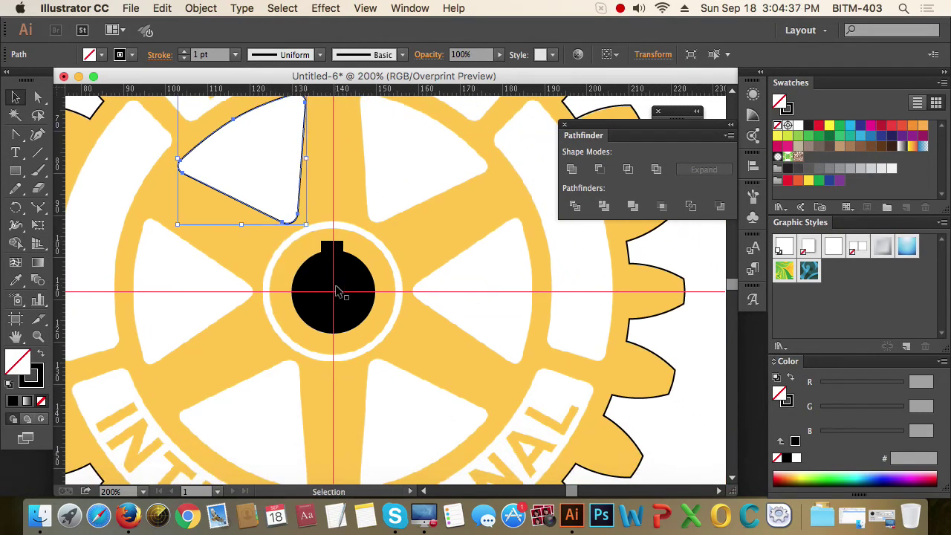
{"action": "left_click", "coordinate": [357, 271]}
{"action": "key", "text": "a"}
{"action": "key", "text": "super+x"}
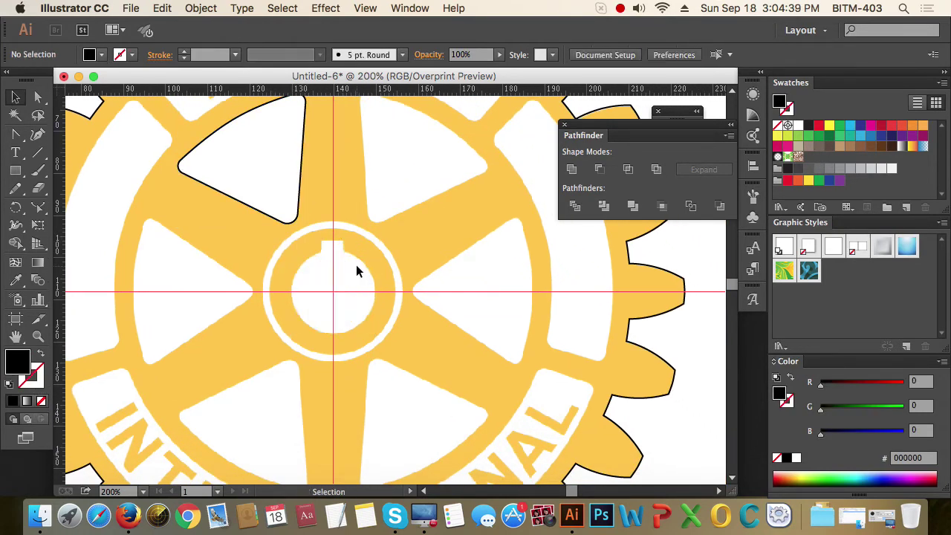
Step: Rotate a copy of the spoke outline around the guides' intersection onto the adjacent opening counterclockwise
{"action": "left_click", "coordinate": [233, 203]}
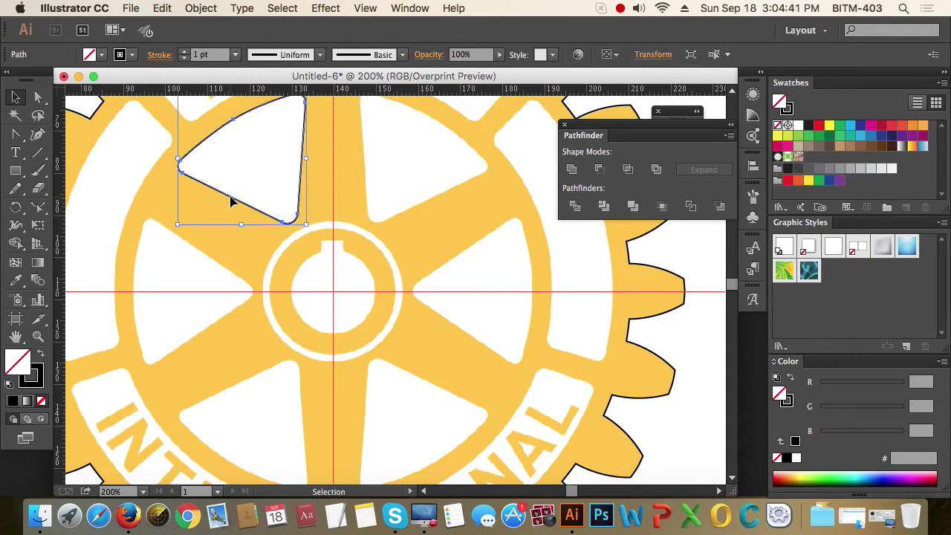
{"action": "left_click", "coordinate": [331, 257], "text": "alt+super"}
{"action": "left_click_drag", "start_coordinate": [390, 316], "coordinate": [344, 313]}
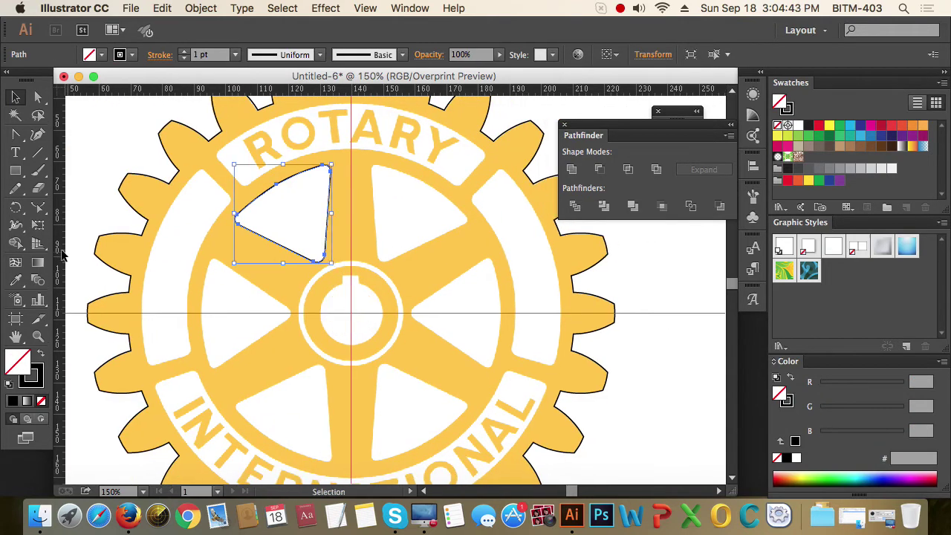
{"action": "left_click_drag", "start_coordinate": [636, 130], "coordinate": [646, 190]}
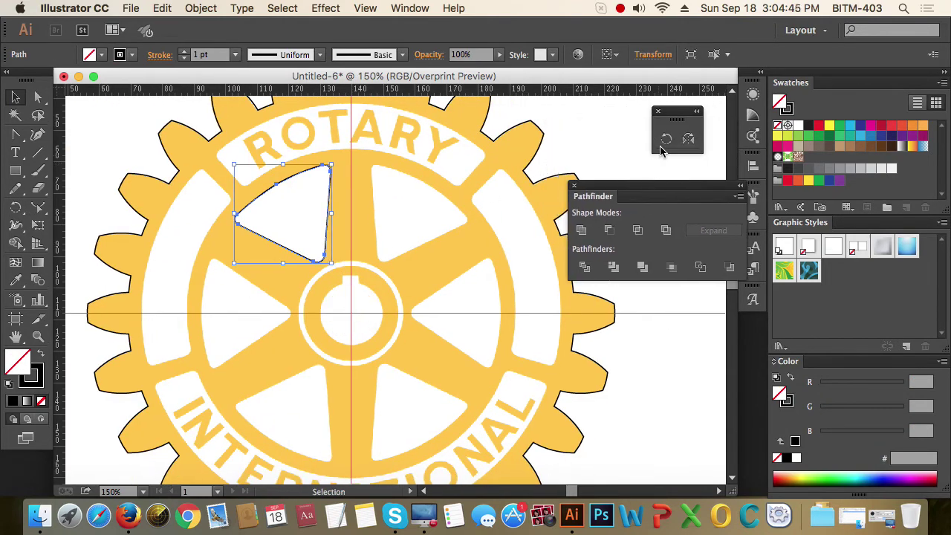
{"action": "left_click", "coordinate": [666, 139]}
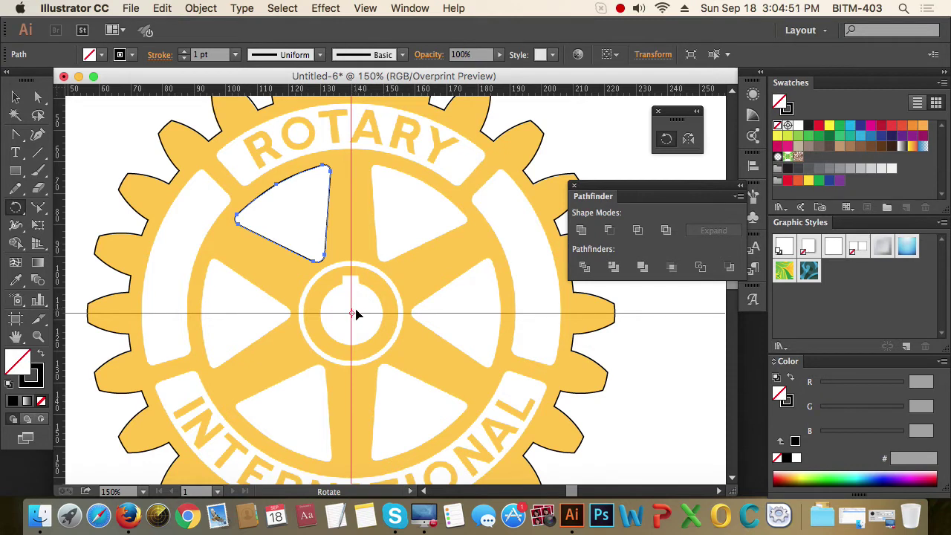
{"action": "left_click_drag", "start_coordinate": [301, 226], "coordinate": [254, 318]}
{"action": "key", "text": "alt"}
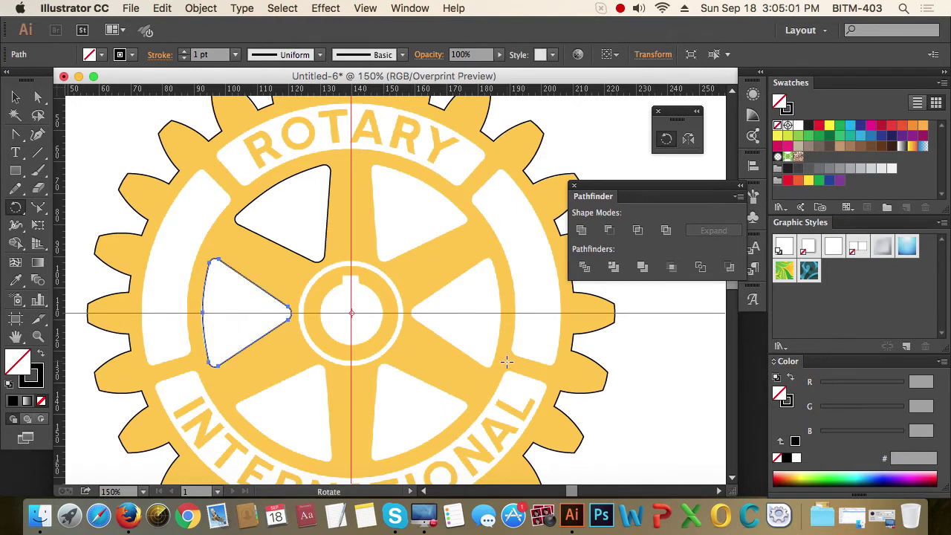
Step: Repeat the rotated copy around the wheel until all six spoke openings are outlined
{"action": "key", "text": "super+d"}
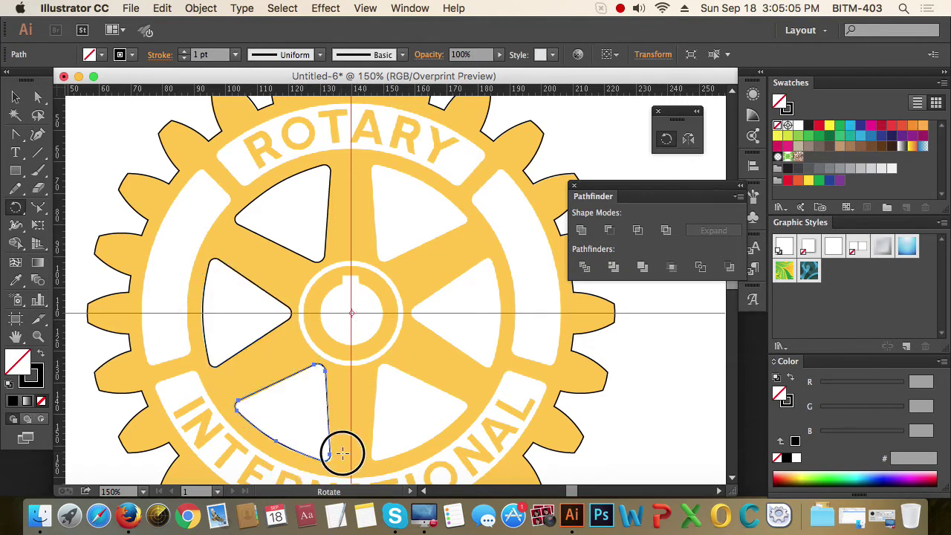
{"action": "left_click_drag", "start_coordinate": [340, 450], "coordinate": [455, 170]}
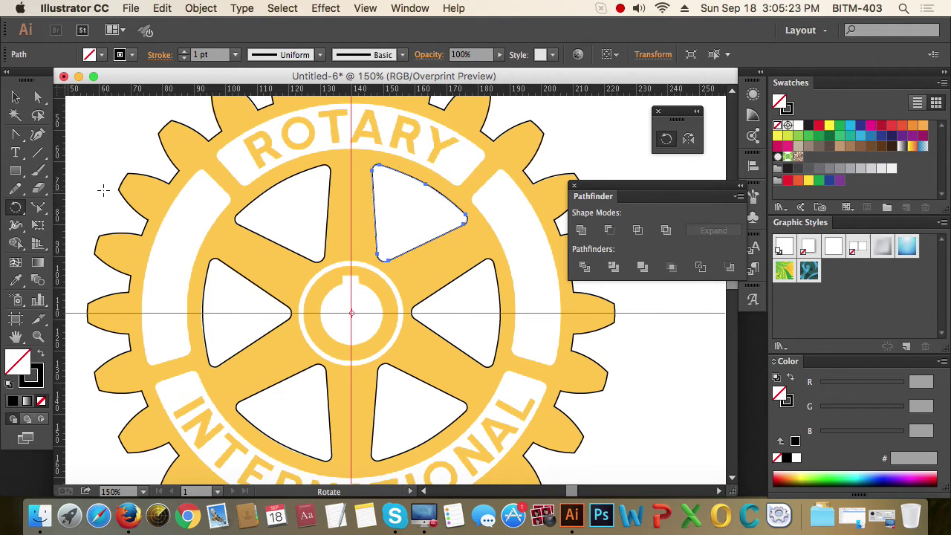
{"action": "key", "text": "v"}
{"action": "left_click", "coordinate": [660, 390]}
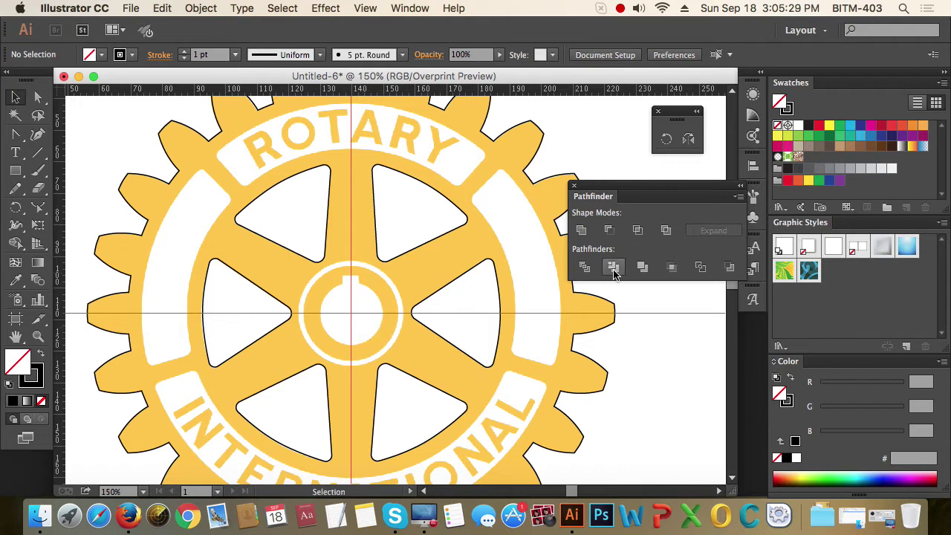
Step: Move the Pathfinder panel aside and hide the six spoke outlines
{"action": "left_click_drag", "start_coordinate": [616, 190], "coordinate": [676, 189]}
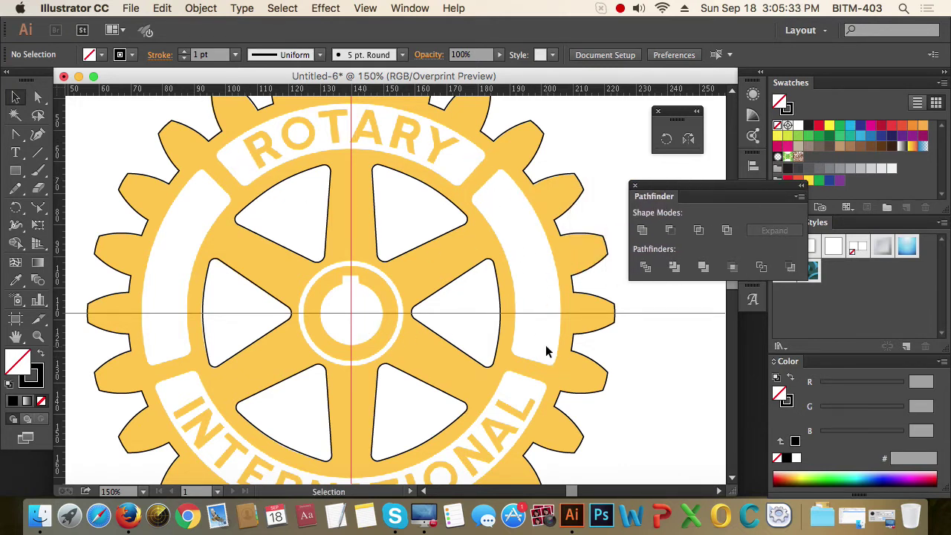
{"action": "left_click_drag", "start_coordinate": [444, 375], "coordinate": [277, 251]}
{"action": "key", "text": "super+3"}
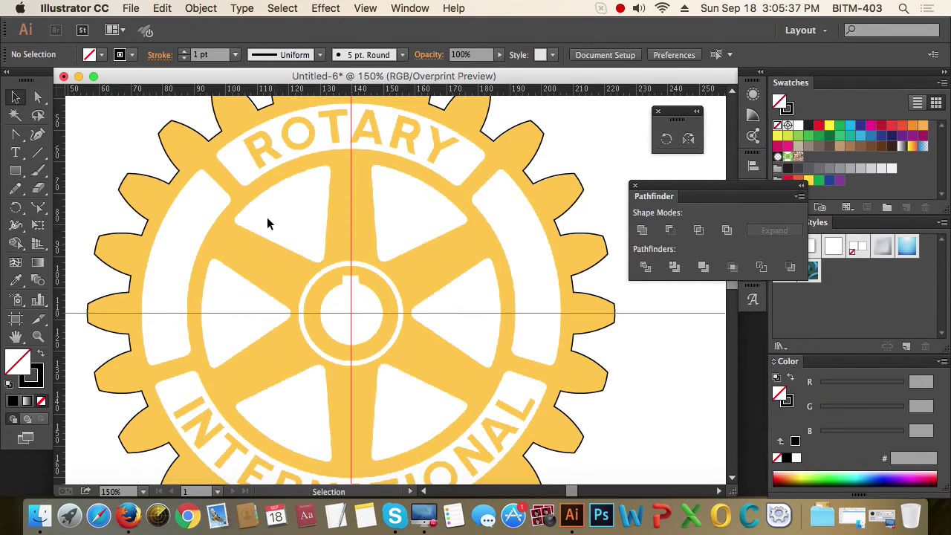
{"action": "left_click", "coordinate": [371, 311], "text": "alt+super"}
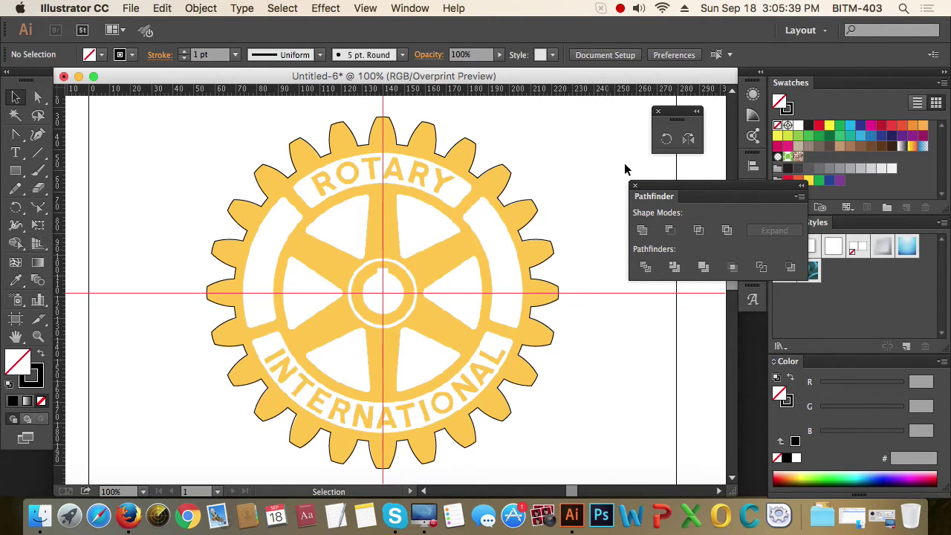
Step: Draw two concentric circles from the guides' intersection, along the outer and inner edges of the white lettering band
{"action": "left_click_drag", "start_coordinate": [13, 172], "coordinate": [75, 206]}
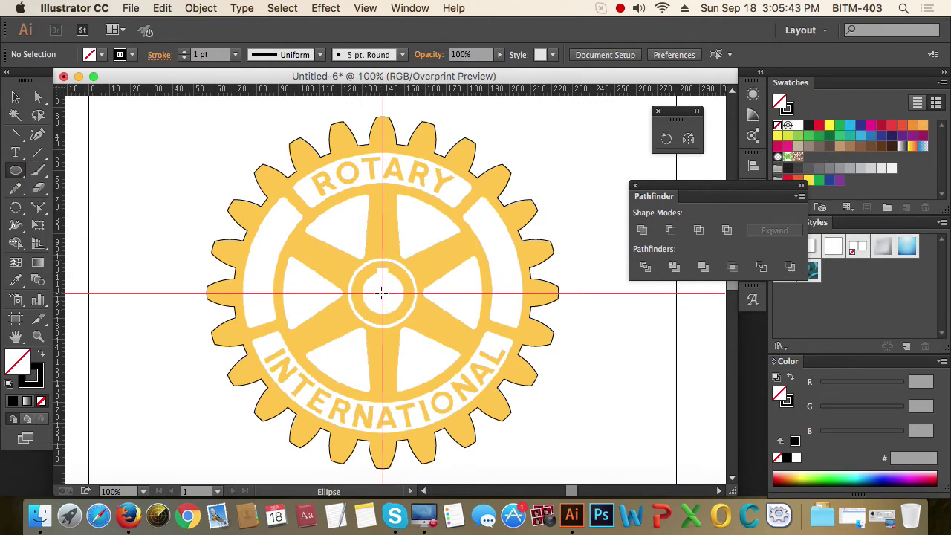
{"action": "left_click_drag", "start_coordinate": [382, 292], "coordinate": [502, 433]}
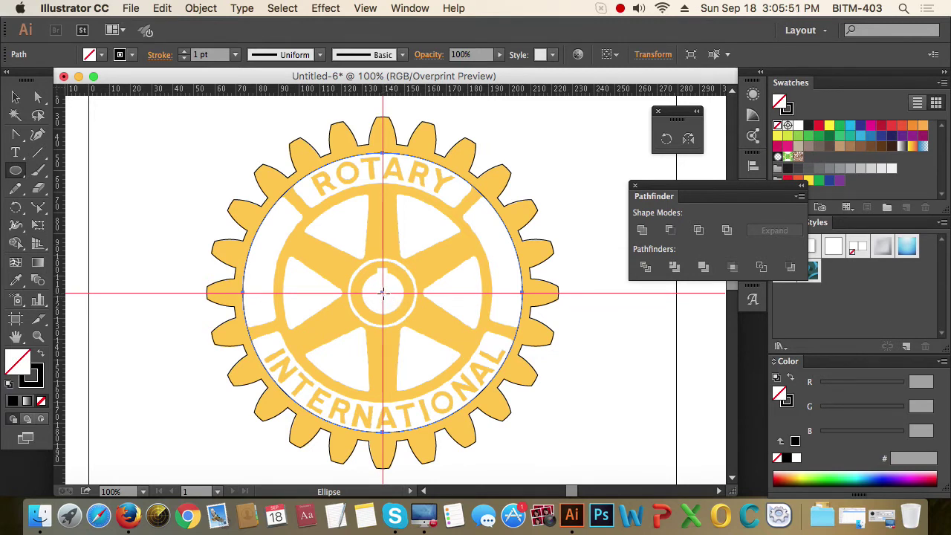
{"action": "left_click_drag", "start_coordinate": [383, 292], "coordinate": [486, 405]}
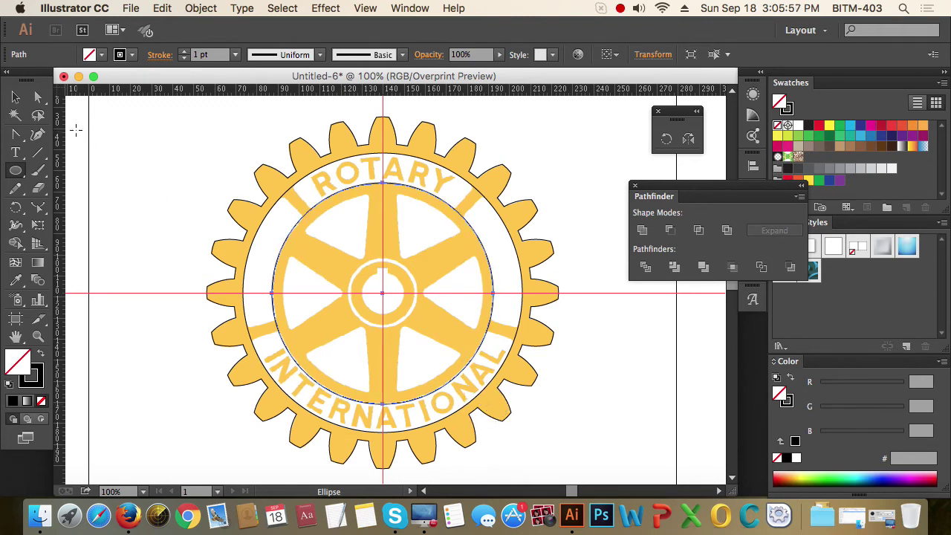
{"action": "left_click", "coordinate": [16, 97]}
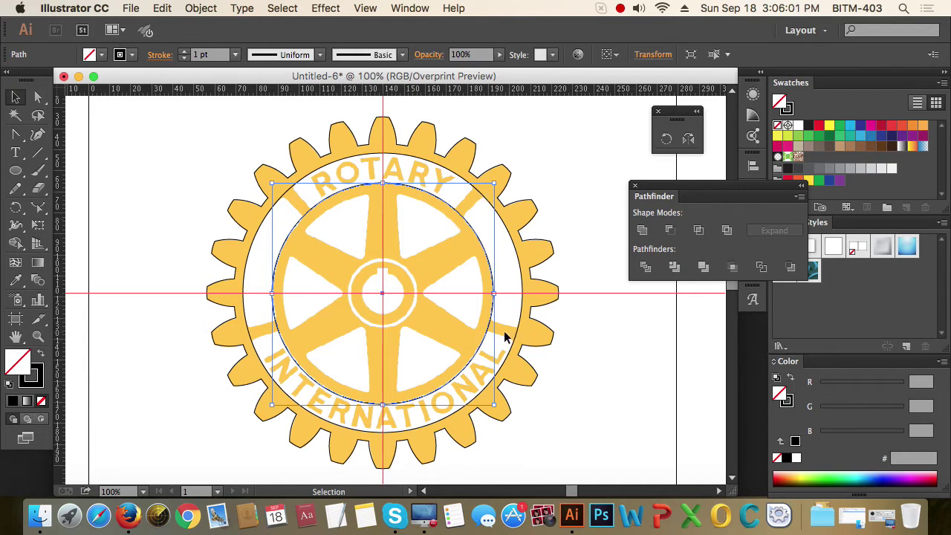
{"action": "left_click", "coordinate": [198, 319]}
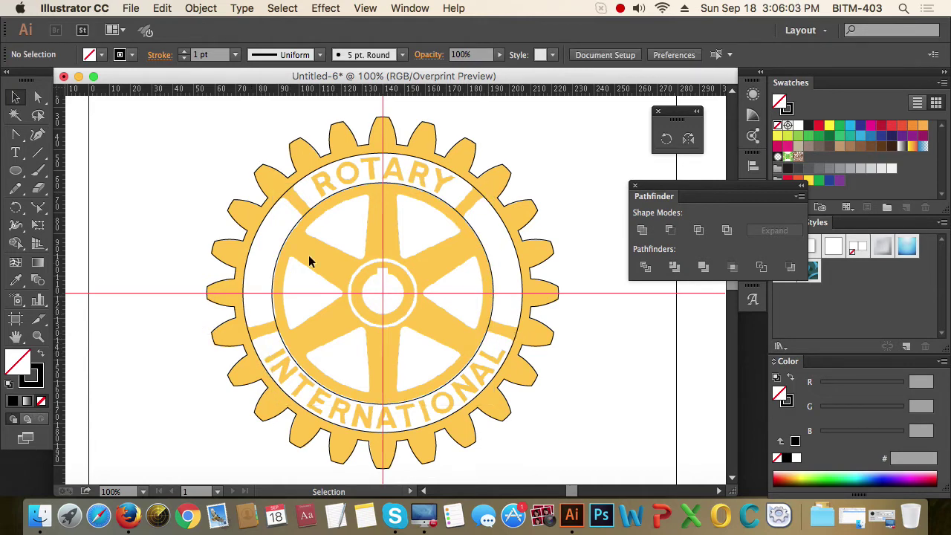
Step: Draw a narrow upright rectangle about 7 by 24 mm over the upper-left spoke opening
{"action": "key", "text": "super+space"}
{"action": "left_click_drag", "start_coordinate": [270, 177], "coordinate": [424, 322]}
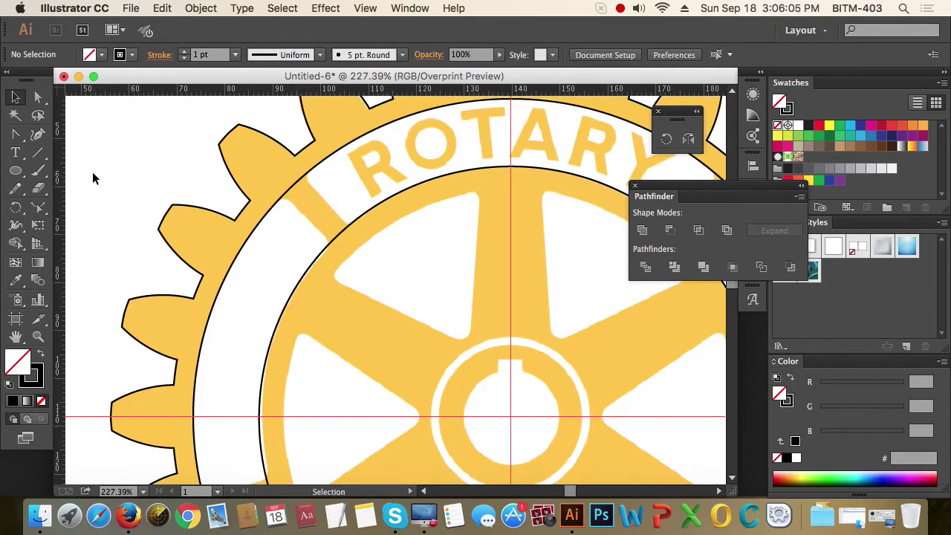
{"action": "left_click_drag", "start_coordinate": [15, 170], "coordinate": [15, 170]}
{"action": "left_click", "coordinate": [59, 168]}
{"action": "left_click_drag", "start_coordinate": [413, 283], "coordinate": [428, 353]}
{"action": "left_click", "coordinate": [15, 98]}
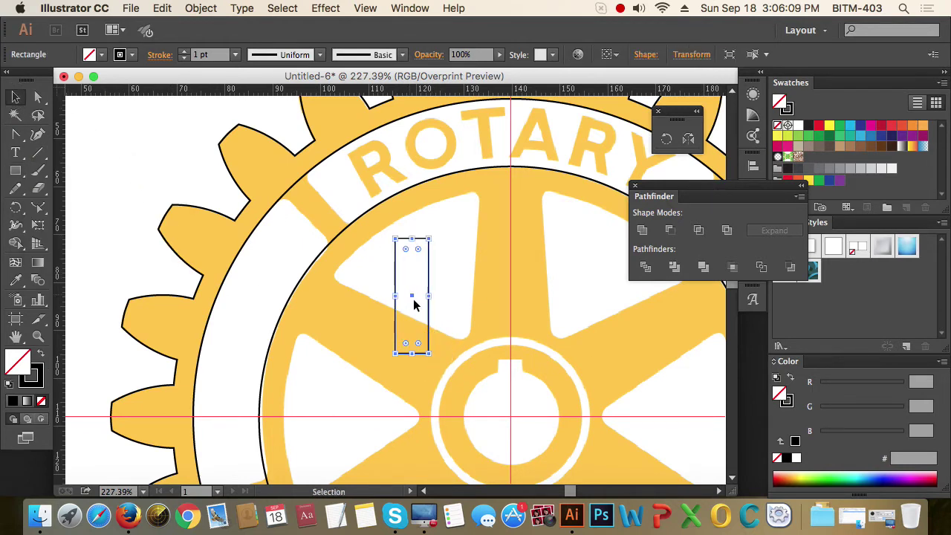
Step: Move the rectangle onto the divider bar before ROTARY and rotate it about 45° counterclockwise to match the bar's slant
{"action": "left_click_drag", "start_coordinate": [415, 298], "coordinate": [325, 209]}
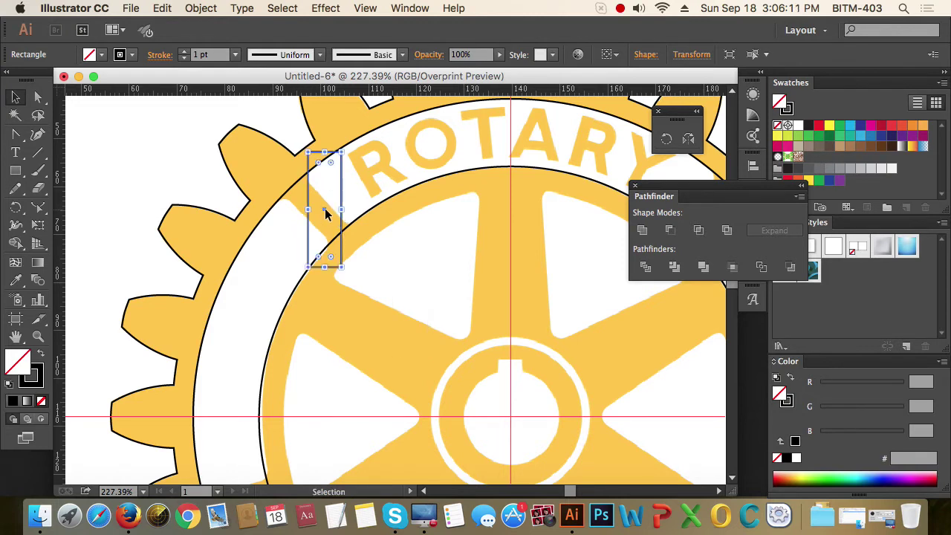
{"action": "key", "text": "r"}
{"action": "left_click_drag", "start_coordinate": [386, 321], "coordinate": [475, 287]}
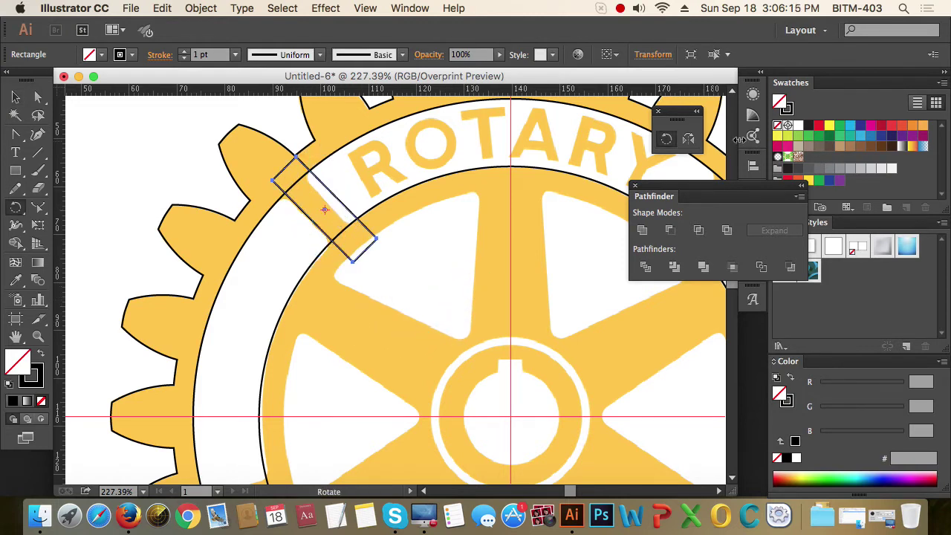
Step: Move the slanted rectangle squarely onto the divider bar before ROTARY and bring its upper long edge in to the bar's width
{"action": "left_click", "coordinate": [15, 97]}
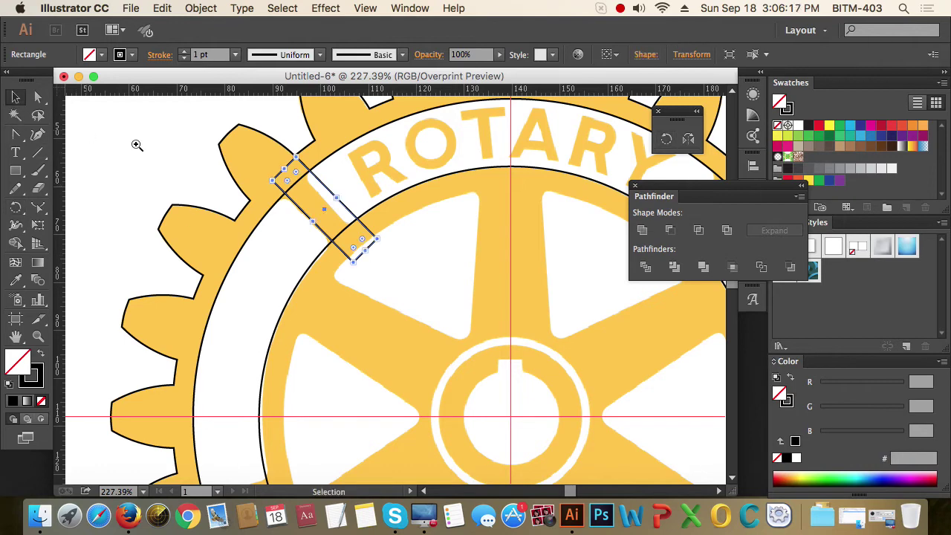
{"action": "left_click_drag", "start_coordinate": [190, 123], "coordinate": [528, 361]}
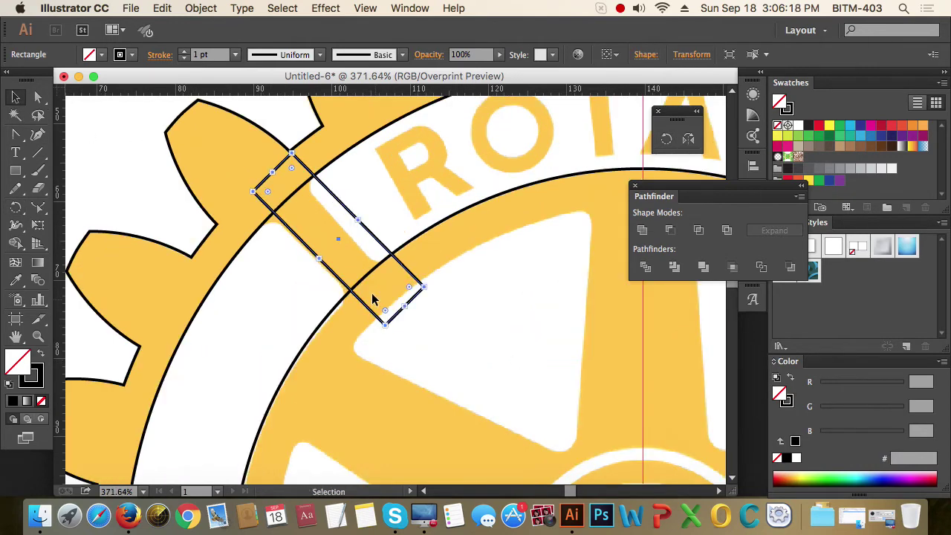
{"action": "left_click", "coordinate": [335, 240]}
{"action": "mouse_move", "coordinate": [335, 240]}
{"action": "left_mouse_down"}
{"action": "mouse_move", "coordinate": [337, 248]}
{"action": "mouse_move", "coordinate": [342, 225]}
{"action": "mouse_move", "coordinate": [336, 253]}
{"action": "left_mouse_up"}
{"action": "key", "text": "a"}
{"action": "left_click", "coordinate": [346, 231]}
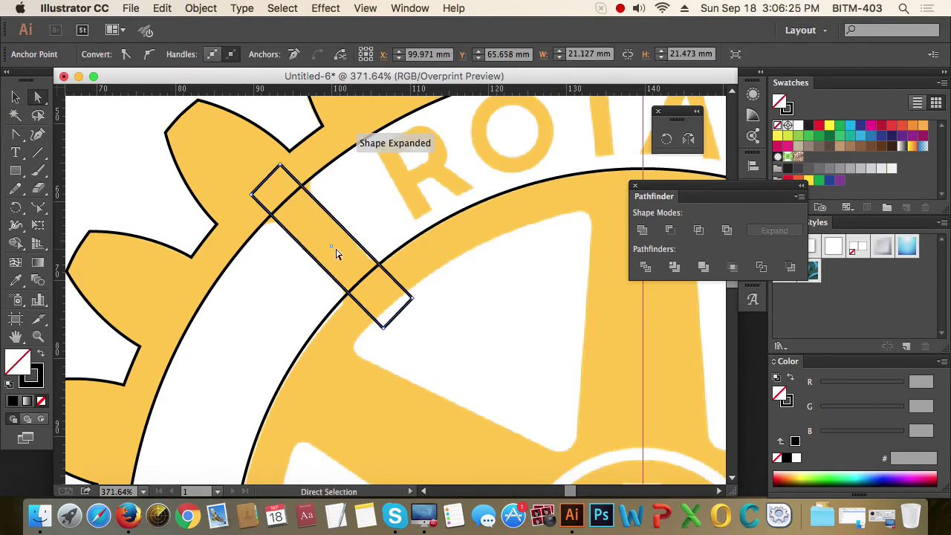
Step: Nudge the rectangle's corner anchor points so its long sides follow the edges of the divider bar
{"action": "left_click", "coordinate": [282, 163]}
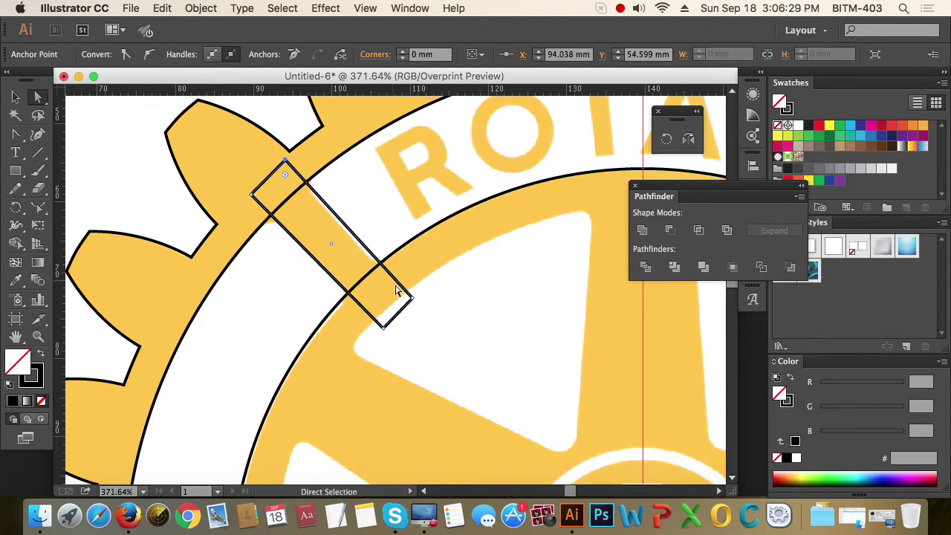
{"action": "left_click_drag", "start_coordinate": [411, 297], "coordinate": [408, 301]}
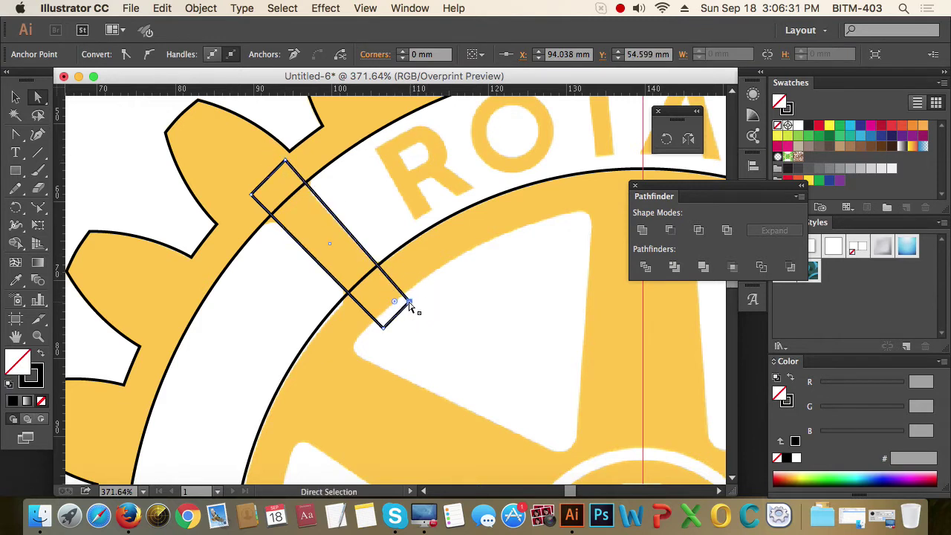
{"action": "left_click", "coordinate": [284, 163]}
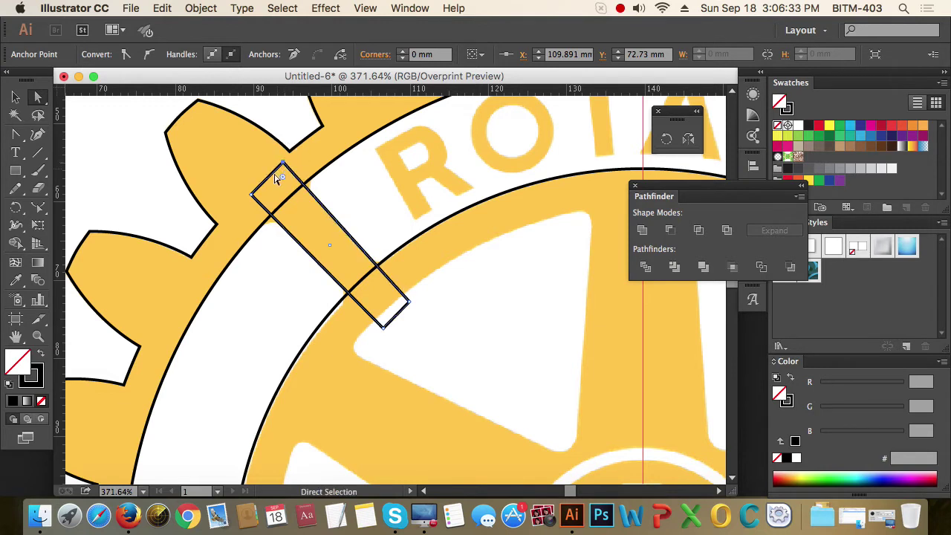
{"action": "mouse_move", "coordinate": [252, 197]}
{"action": "left_mouse_down"}
{"action": "mouse_move", "coordinate": [233, 210]}
{"action": "mouse_move", "coordinate": [255, 204]}
{"action": "mouse_move", "coordinate": [248, 191]}
{"action": "left_mouse_up"}
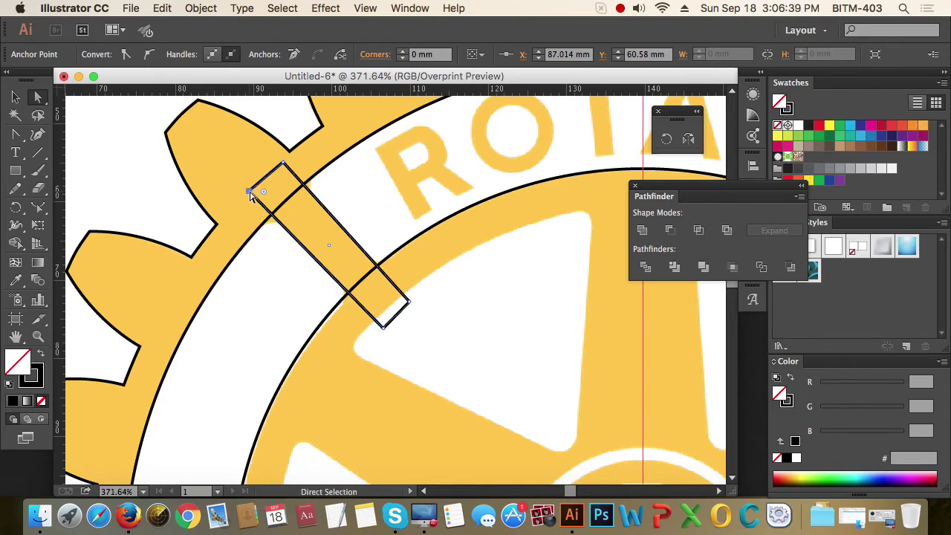
{"action": "left_click", "coordinate": [16, 98]}
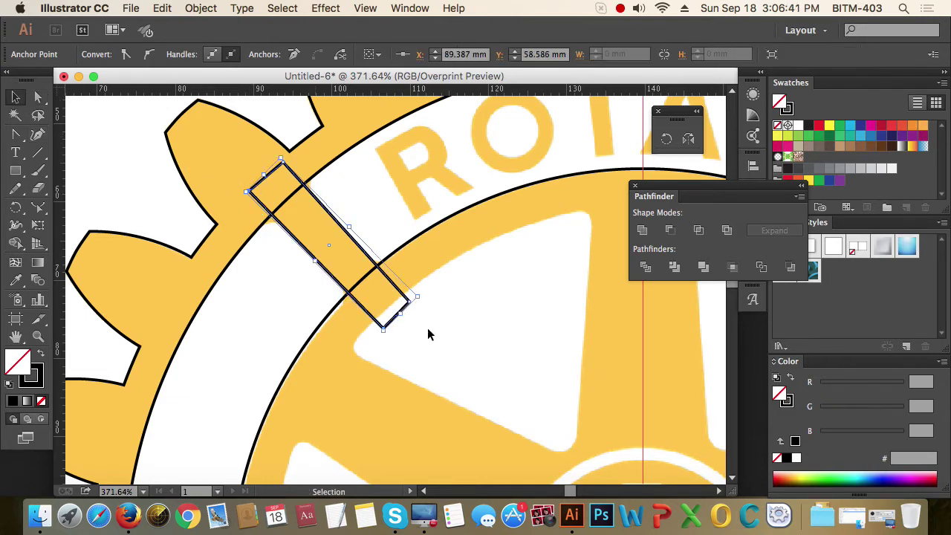
{"action": "left_click", "coordinate": [429, 327]}
Step: Rotate copies of the bar outline around the guides' intersection onto the other three divider bars
{"action": "left_click", "coordinate": [430, 326], "text": "alt+super"}
{"action": "left_click", "coordinate": [426, 321], "text": "alt+super"}
{"action": "left_click", "coordinate": [426, 318], "text": "alt+super"}
{"action": "left_click", "coordinate": [425, 318], "text": "alt+super"}
{"action": "left_click_drag", "start_coordinate": [426, 316], "coordinate": [393, 265]}
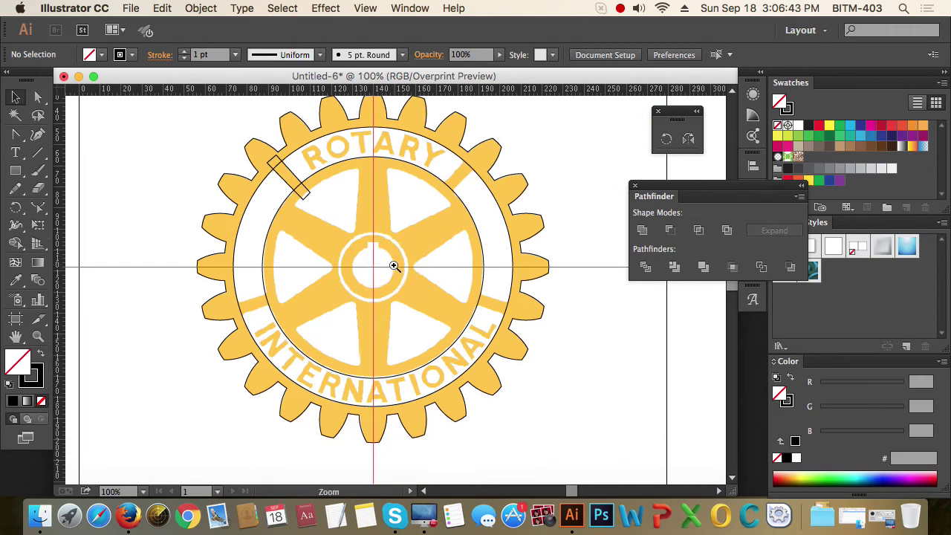
{"action": "left_click_drag", "start_coordinate": [201, 117], "coordinate": [547, 395]}
{"action": "left_click", "coordinate": [547, 394]}
{"action": "left_click", "coordinate": [285, 195]}
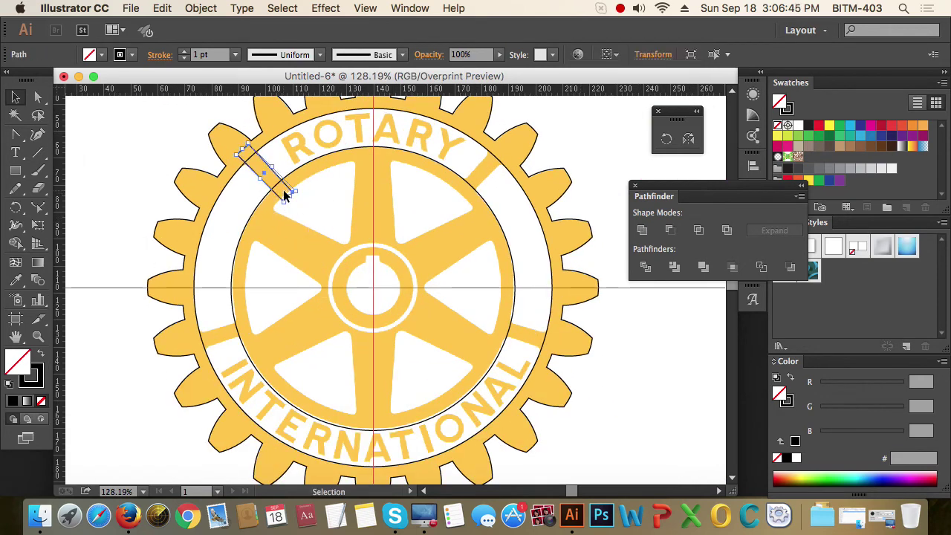
{"action": "left_click", "coordinate": [17, 207]}
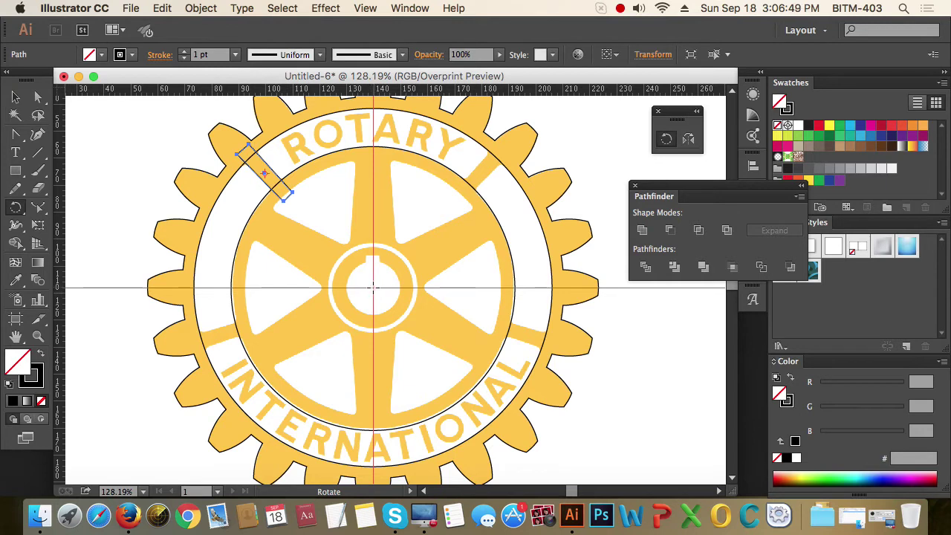
{"action": "left_click_drag", "start_coordinate": [282, 208], "coordinate": [568, 220]}
{"action": "key", "text": "alt"}
{"action": "key", "text": "alt"}
{"action": "key", "text": "alt"}
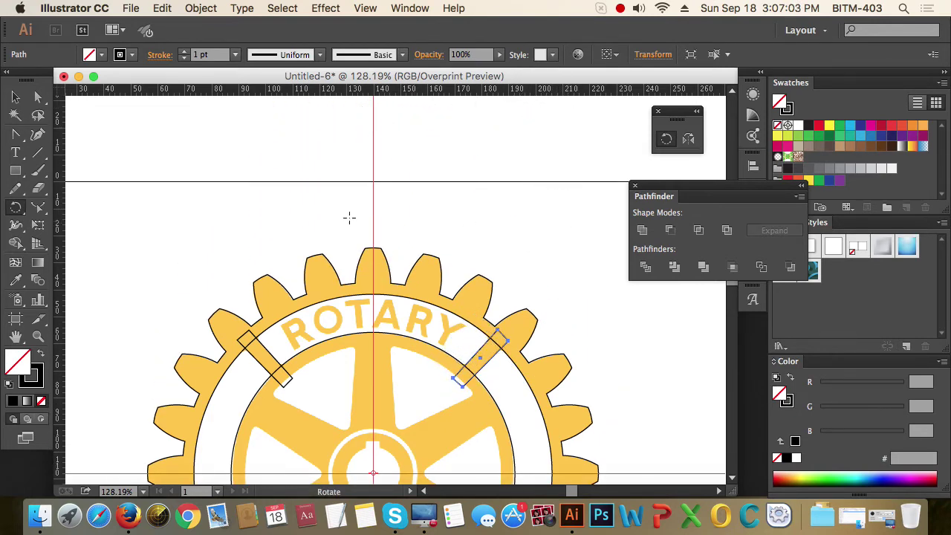
{"action": "key", "text": "v"}
{"action": "left_click", "coordinate": [671, 344]}
{"action": "left_click_drag", "start_coordinate": [583, 390], "coordinate": [576, 227]}
{"action": "left_click_drag", "start_coordinate": [577, 430], "coordinate": [575, 380]}
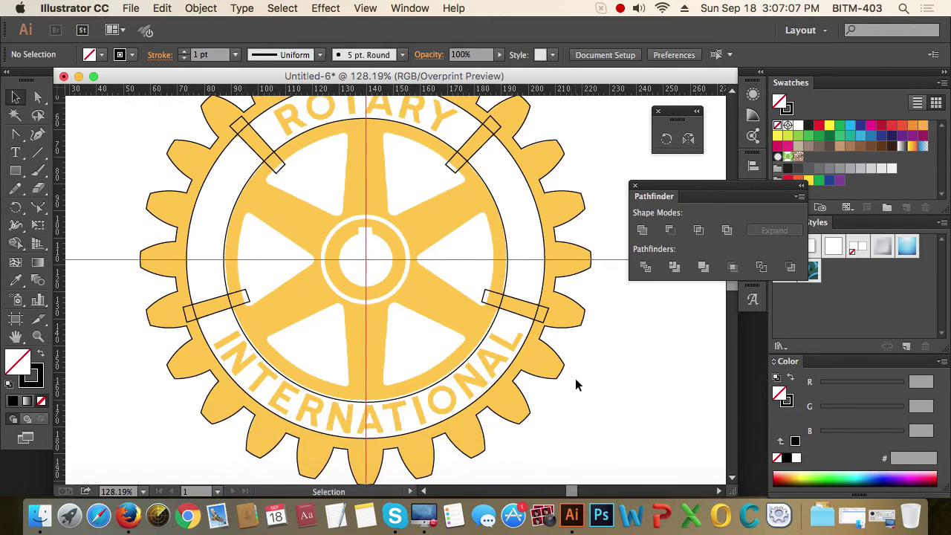
Step: Resize the lettering band's inner circle slightly so it matches the band's inner edge all around
{"action": "left_click", "coordinate": [450, 373]}
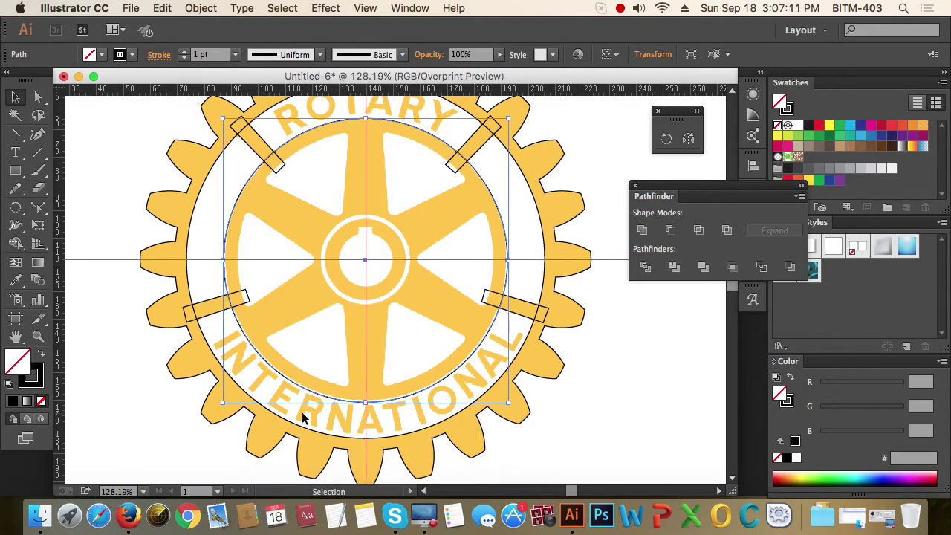
{"action": "left_click_drag", "start_coordinate": [223, 403], "coordinate": [226, 401]}
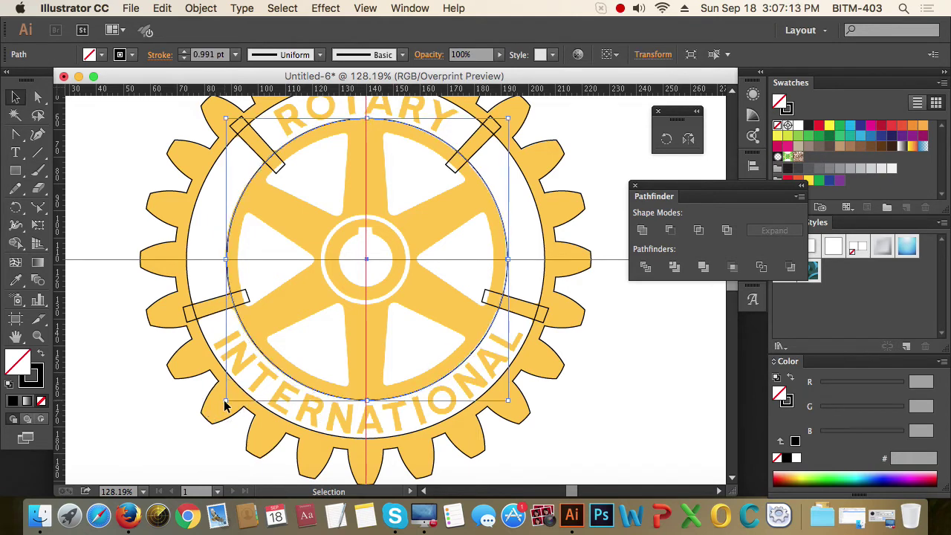
{"action": "left_click_drag", "start_coordinate": [197, 371], "coordinate": [350, 433]}
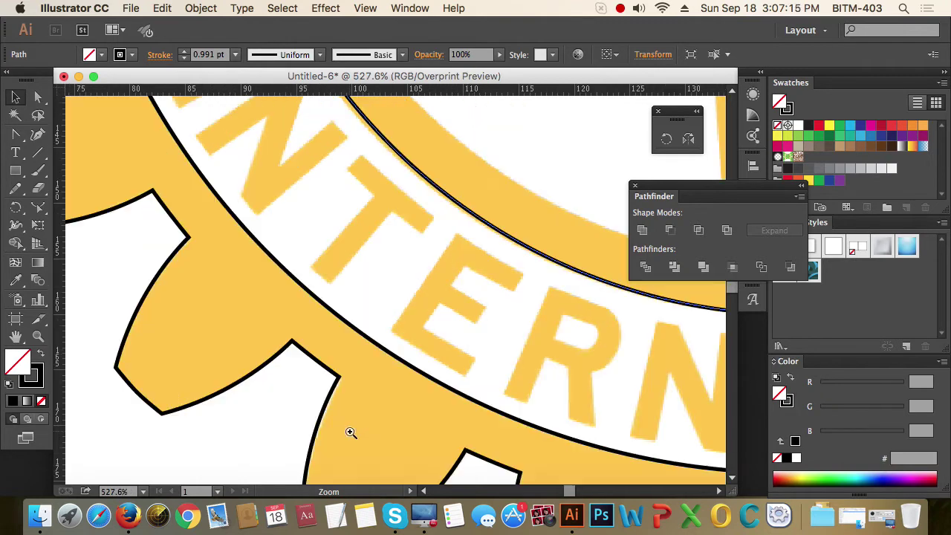
{"action": "left_click_drag", "start_coordinate": [222, 317], "coordinate": [214, 319]}
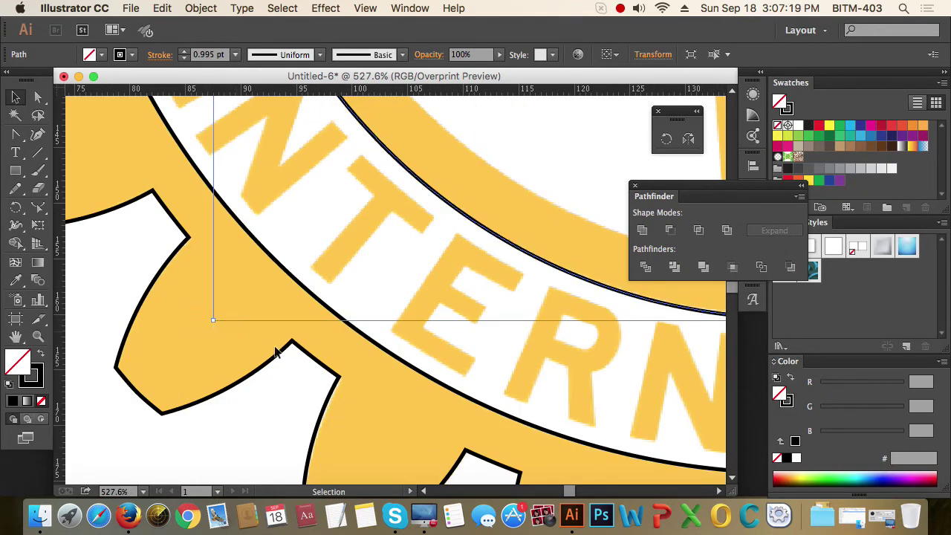
{"action": "left_click", "coordinate": [649, 376], "text": "alt+super"}
{"action": "left_click", "coordinate": [529, 305], "text": "alt+super"}
{"action": "left_click", "coordinate": [337, 188], "text": "alt+super"}
{"action": "left_click", "coordinate": [542, 226], "text": "alt+super"}
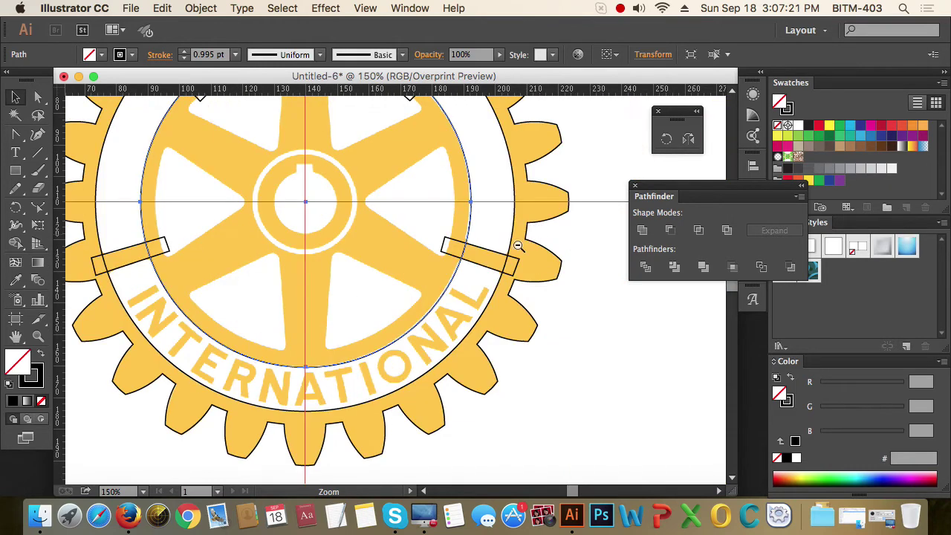
{"action": "left_click_drag", "start_coordinate": [459, 202], "coordinate": [557, 356]}
{"action": "left_click_drag", "start_coordinate": [504, 375], "coordinate": [495, 272]}
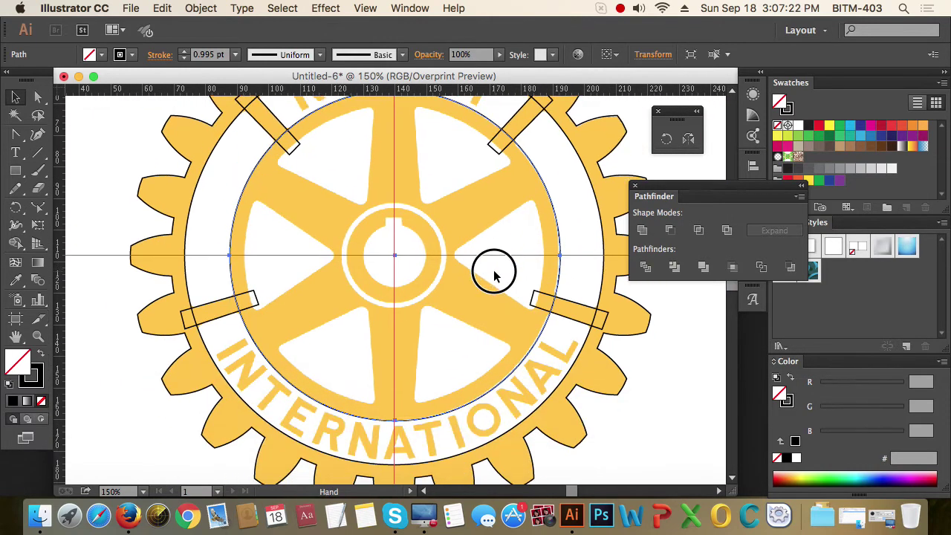
{"action": "left_click_drag", "start_coordinate": [561, 421], "coordinate": [559, 422]}
{"action": "left_click", "coordinate": [627, 411]}
Step: Hide the toothed gear outline
{"action": "key", "text": "super+minus"}
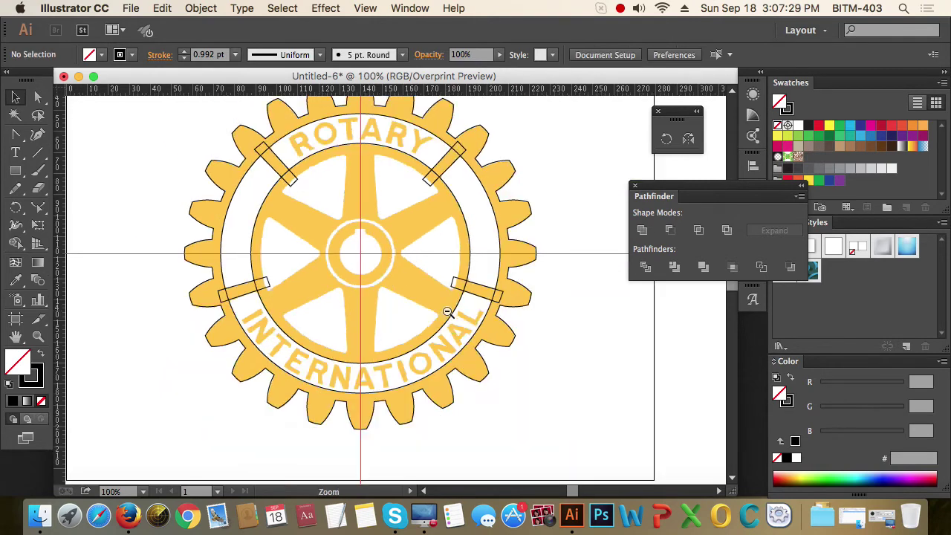
{"action": "key", "text": "super+minus"}
{"action": "left_click_drag", "start_coordinate": [446, 310], "coordinate": [511, 335]}
{"action": "left_click_drag", "start_coordinate": [254, 166], "coordinate": [635, 467]}
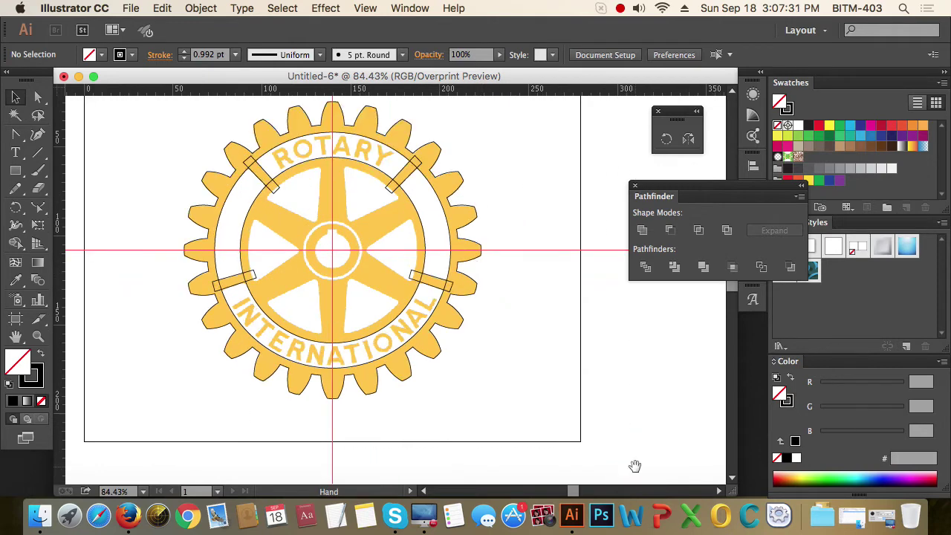
{"action": "left_click_drag", "start_coordinate": [476, 265], "coordinate": [545, 343]}
{"action": "left_click", "coordinate": [504, 227]}
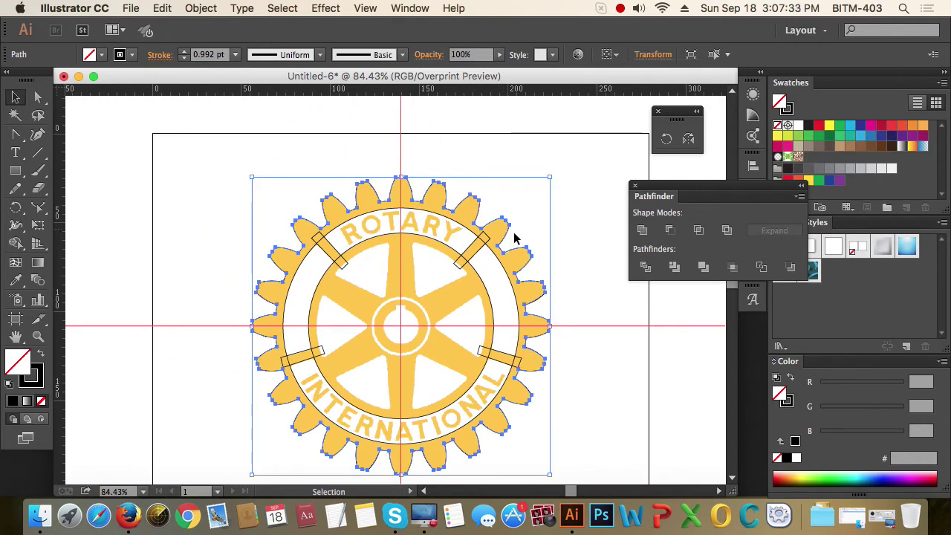
{"action": "left_click", "coordinate": [589, 284]}
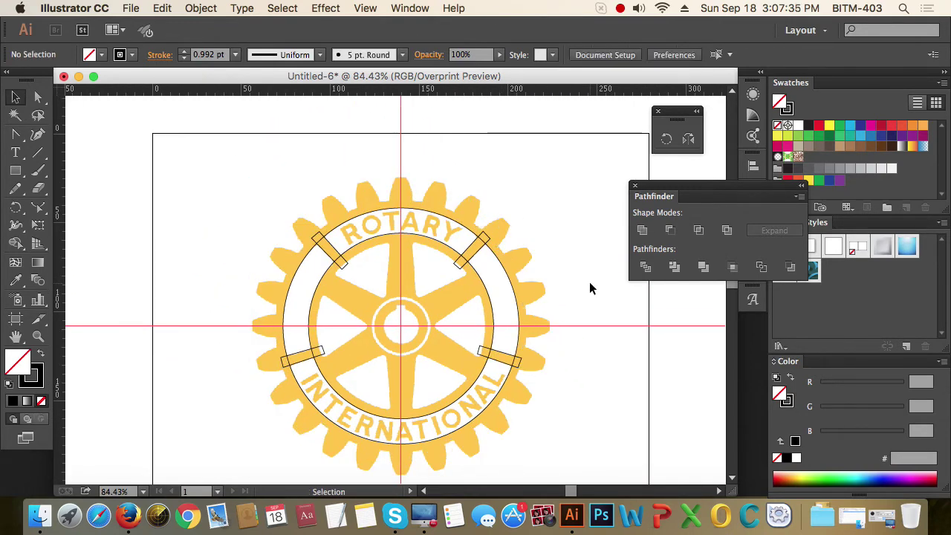
Step: Divide the two band circles and the four bar outlines along their intersections with Pathfinder Divide
{"action": "left_click_drag", "start_coordinate": [236, 204], "coordinate": [572, 441]}
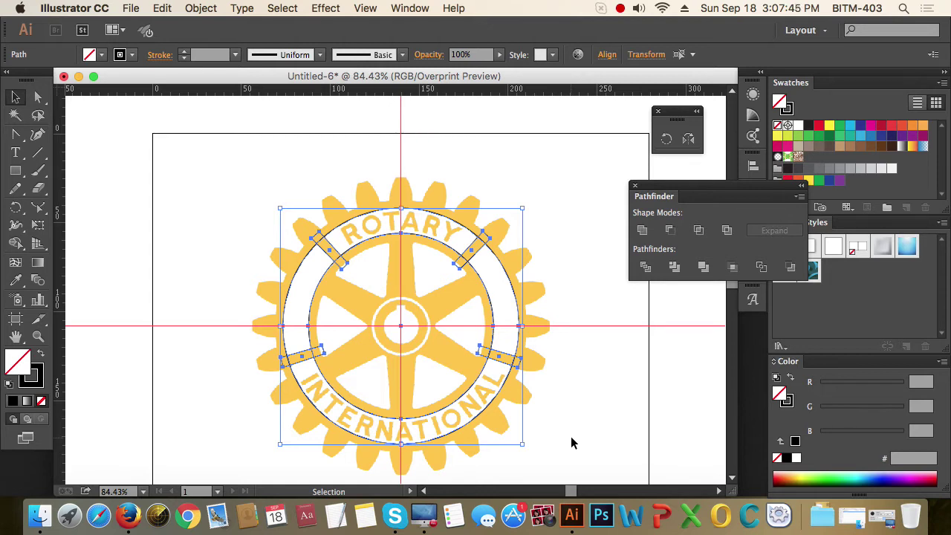
{"action": "left_click", "coordinate": [645, 270]}
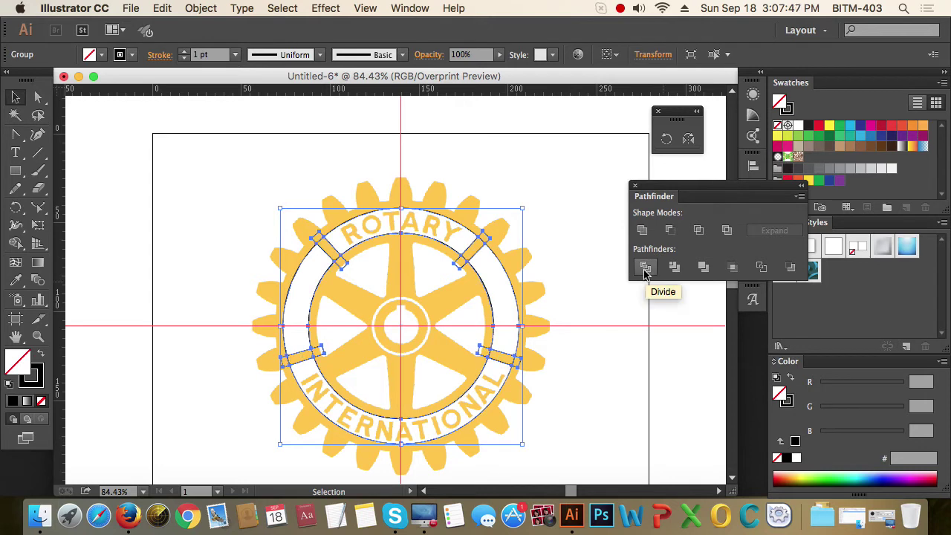
{"action": "left_click", "coordinate": [593, 325]}
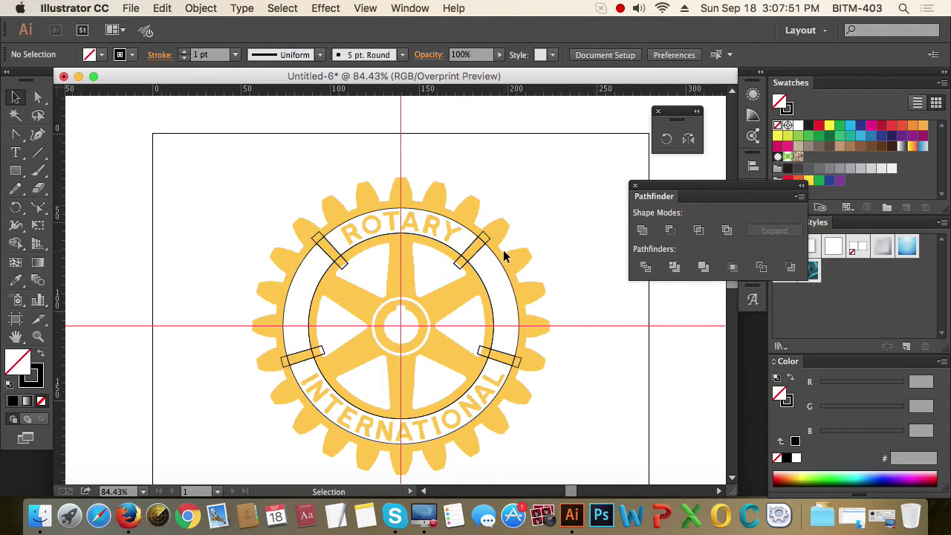
Step: Ungroup the divided circle and bar pieces
{"action": "left_click", "coordinate": [486, 241]}
{"action": "left_click", "coordinate": [488, 244]}
{"action": "left_click", "coordinate": [201, 8]}
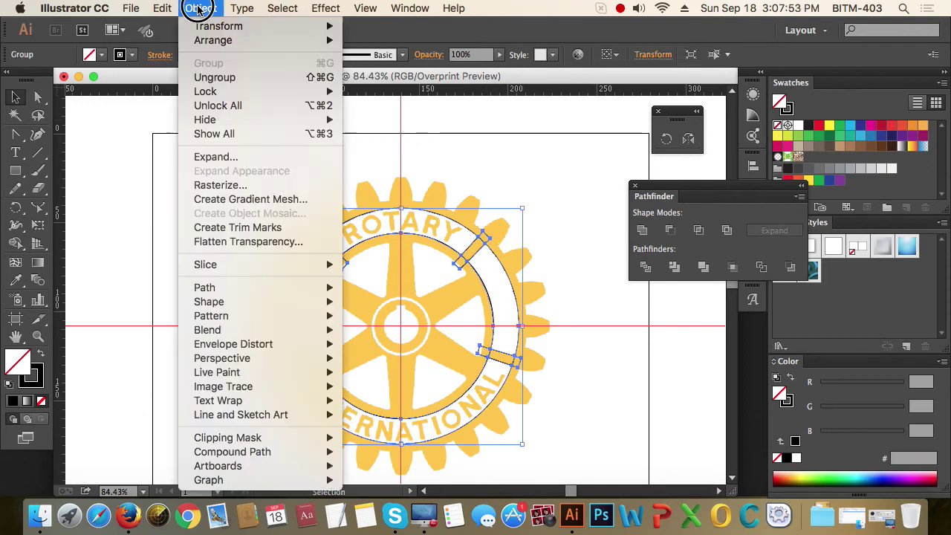
{"action": "left_click", "coordinate": [237, 77]}
{"action": "left_click", "coordinate": [594, 291]}
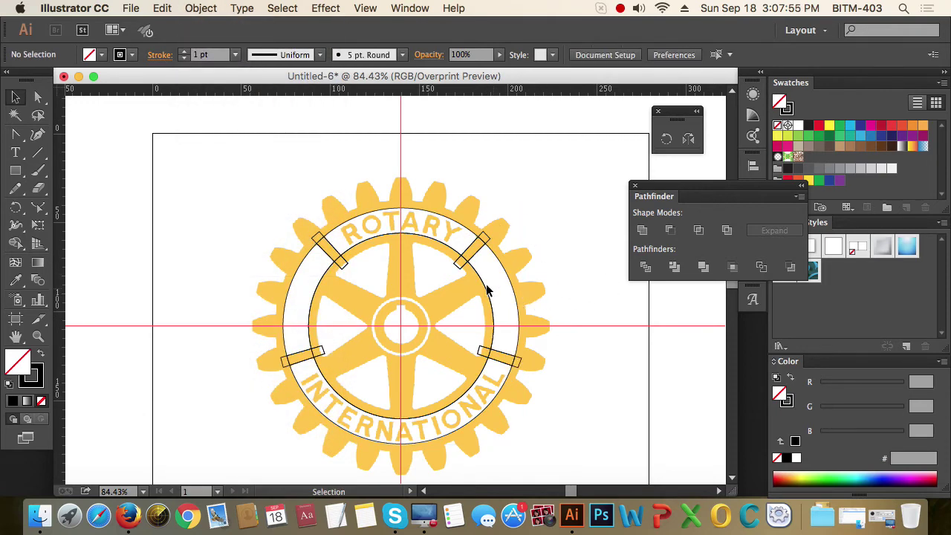
{"action": "left_click", "coordinate": [461, 267]}
{"action": "left_click", "coordinate": [578, 301]}
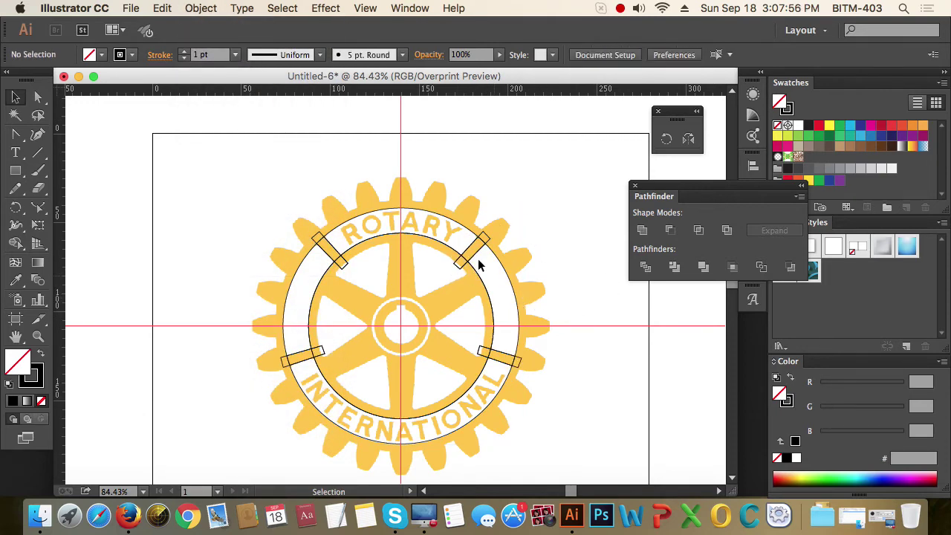
Step: Select the four segments of the lettering band between the divider bars and hide them
{"action": "left_click", "coordinate": [416, 214]}
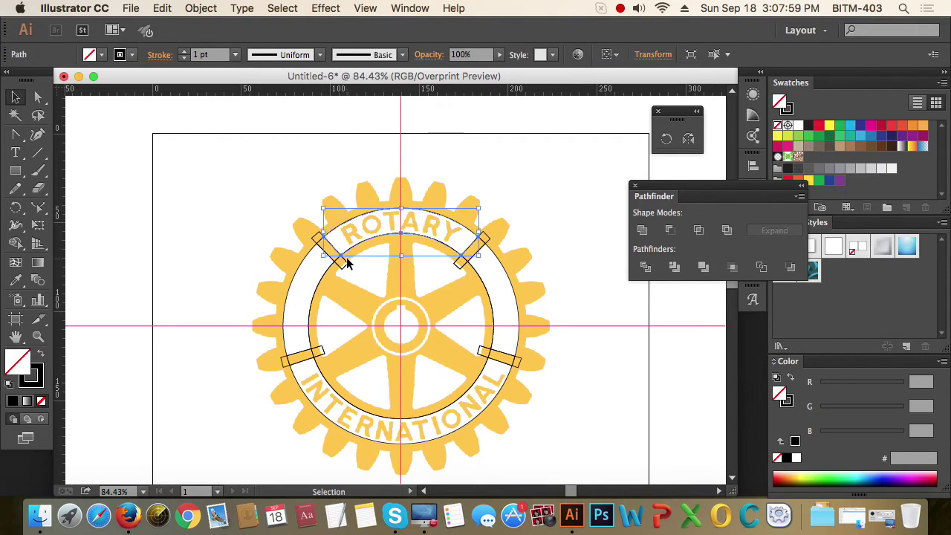
{"action": "left_click", "coordinate": [393, 193]}
{"action": "left_click", "coordinate": [404, 214]}
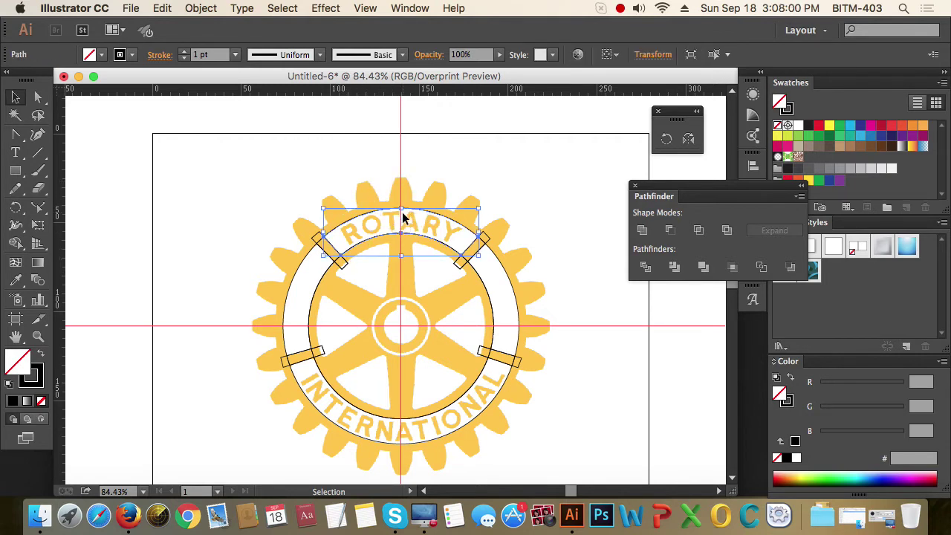
{"action": "left_click", "coordinate": [292, 290], "text": "shift"}
{"action": "left_click", "coordinate": [378, 440], "text": "shift"}
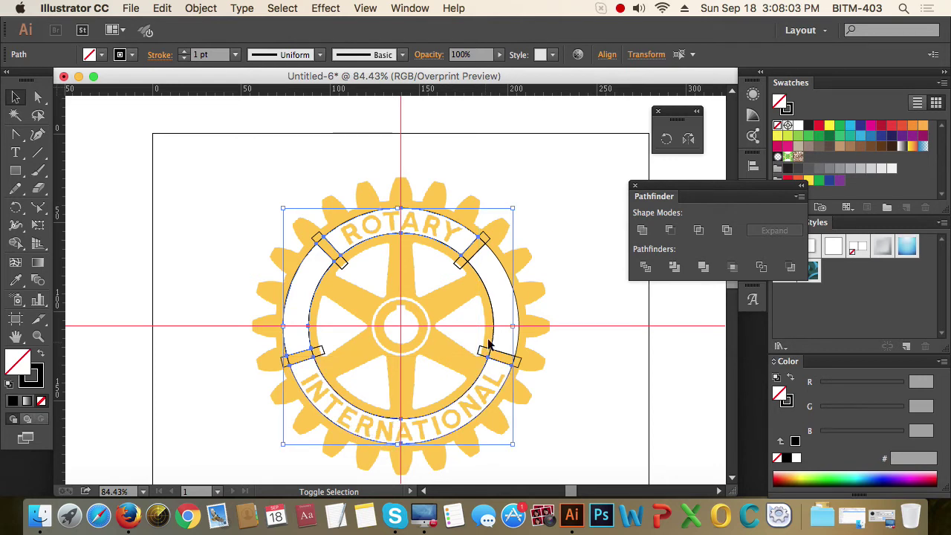
{"action": "key", "text": "a"}
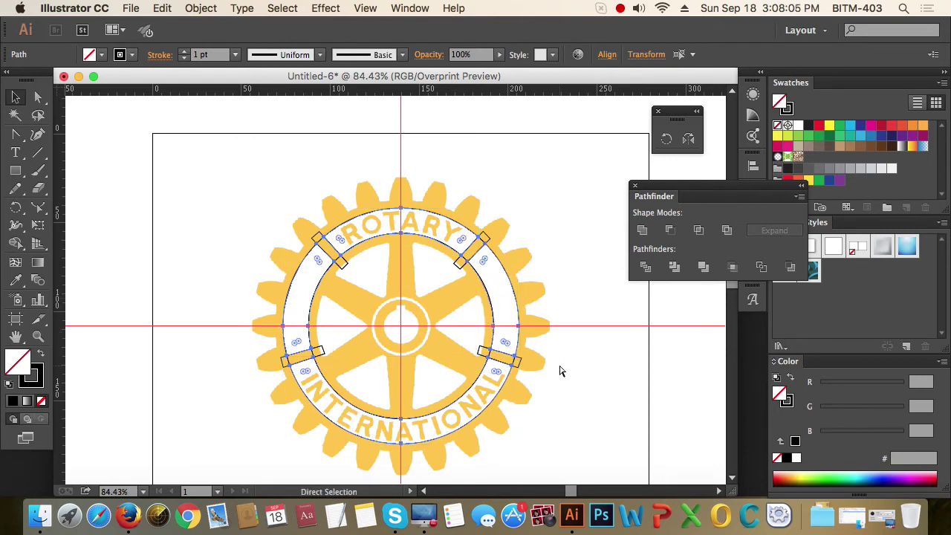
{"action": "key", "text": "v"}
{"action": "left_click", "coordinate": [560, 372]}
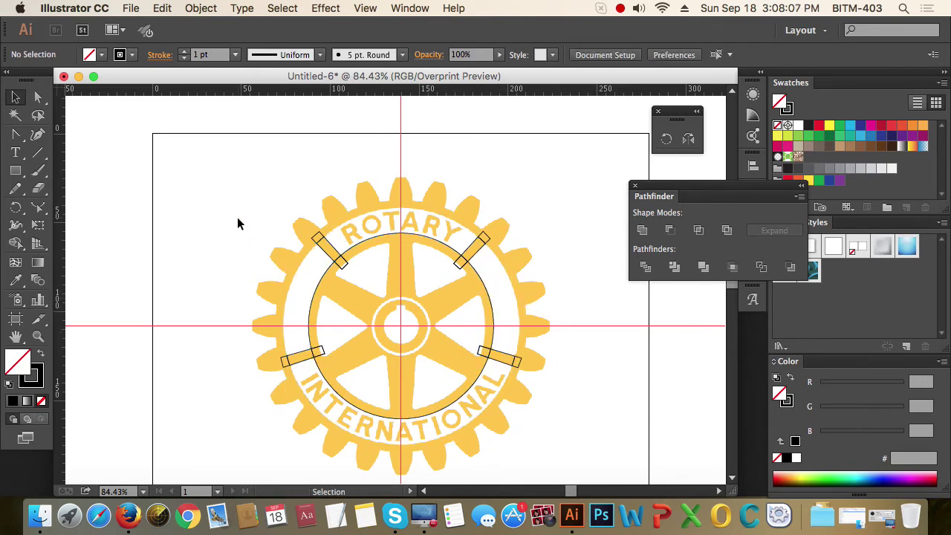
Step: Delete the leftover bar and inner circle pieces, then show all the hidden logo paths
{"action": "left_click_drag", "start_coordinate": [222, 193], "coordinate": [571, 450]}
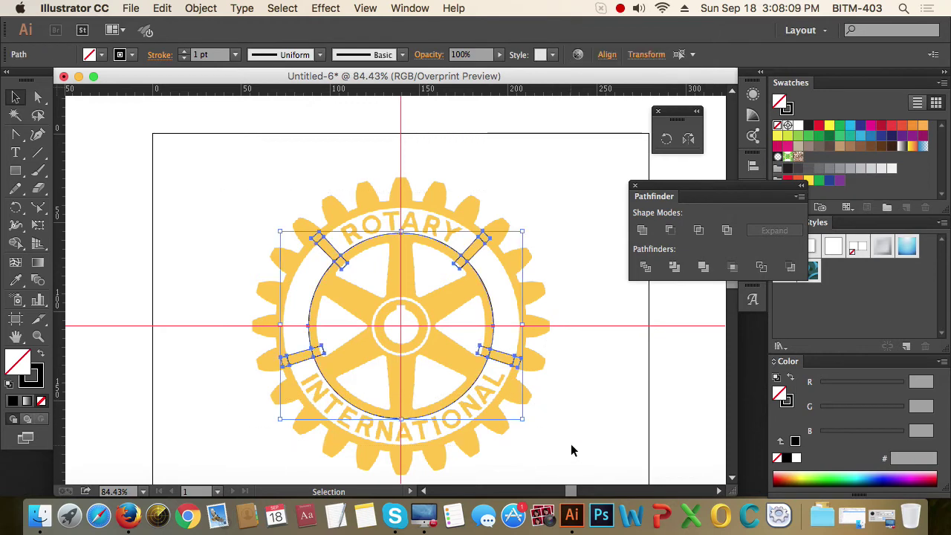
{"action": "key", "text": "Delete"}
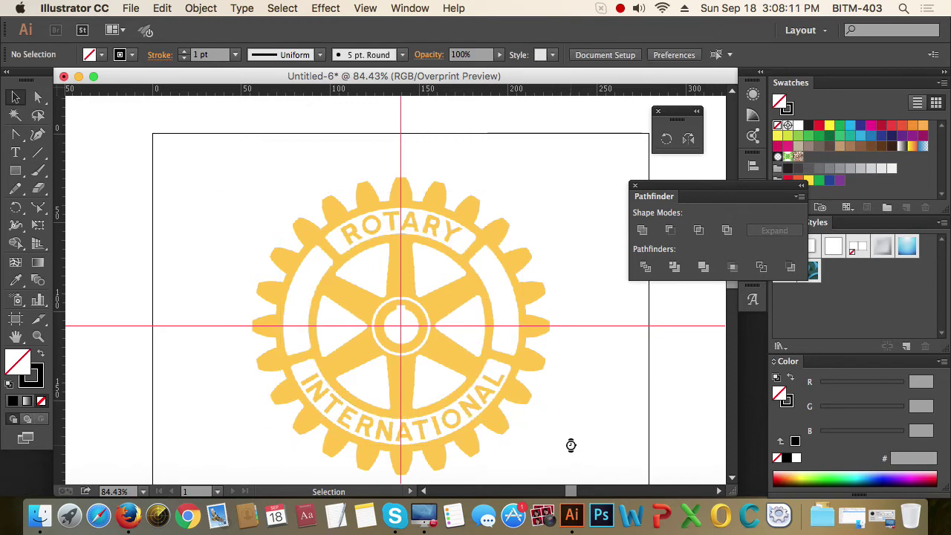
{"action": "key", "text": "super"}
{"action": "key", "text": "super+z"}
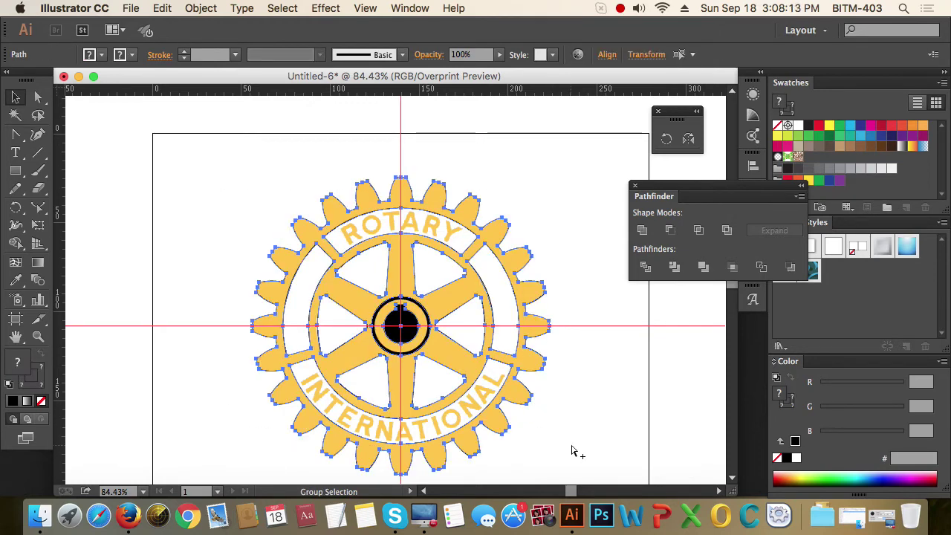
{"action": "left_click", "coordinate": [608, 369]}
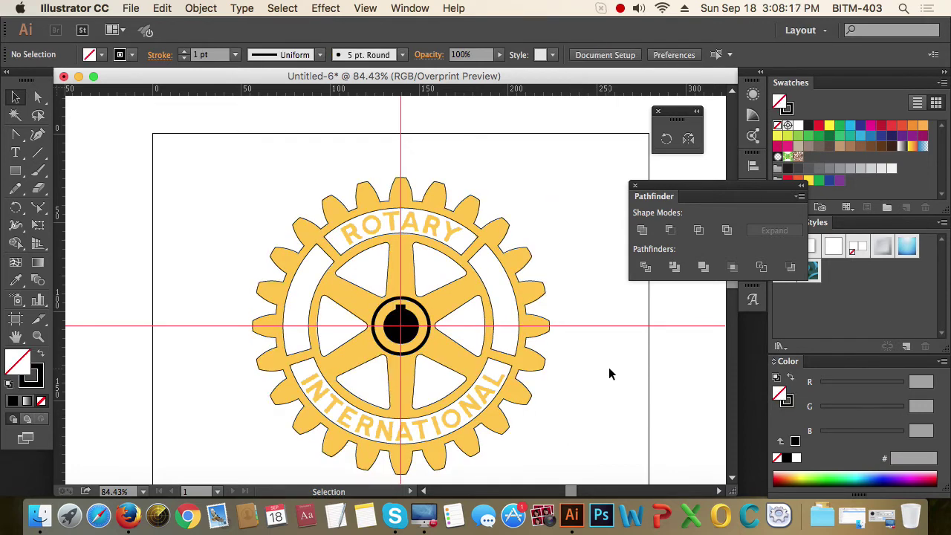
Step: Unlock all locked objects in the artwork and clear the selection
{"action": "key", "text": "space"}
{"action": "left_click_drag", "start_coordinate": [554, 377], "coordinate": [534, 347]}
{"action": "key", "text": "super+alt"}
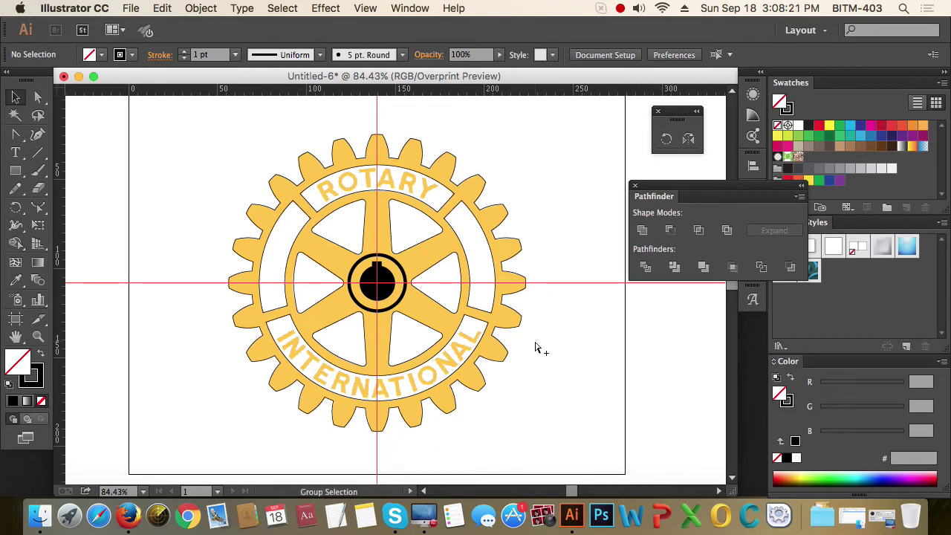
{"action": "key", "text": "super+alt+2"}
{"action": "left_click", "coordinate": [535, 342]}
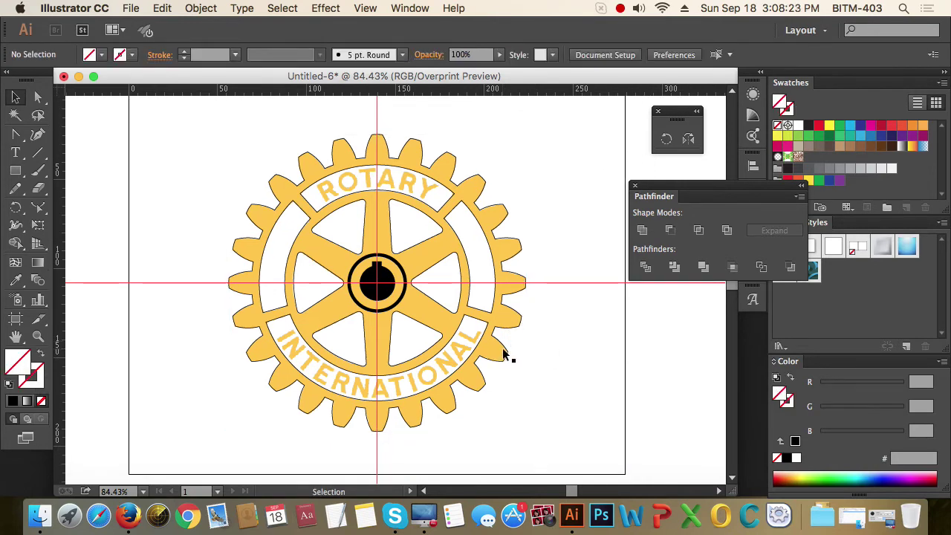
{"action": "left_click", "coordinate": [505, 349]}
{"action": "key", "text": "super+3"}
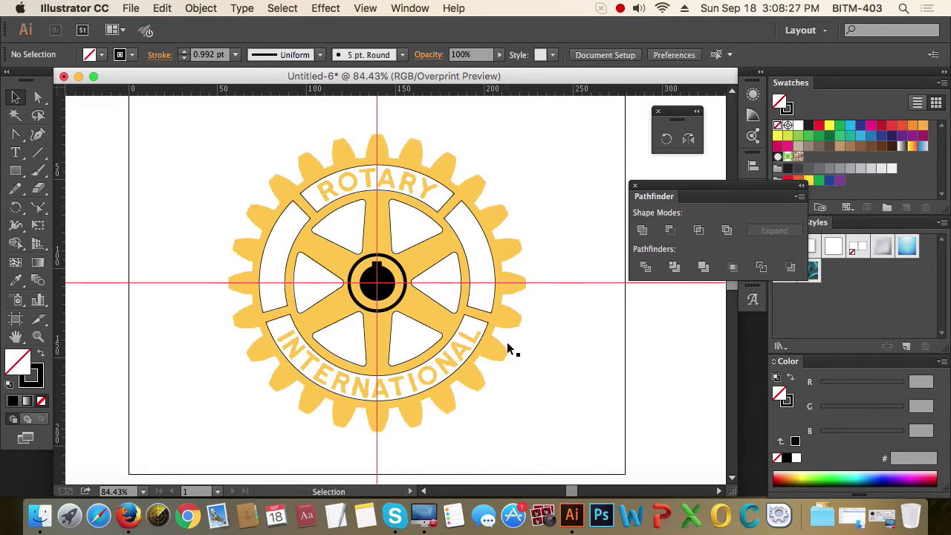
{"action": "left_click", "coordinate": [507, 345]}
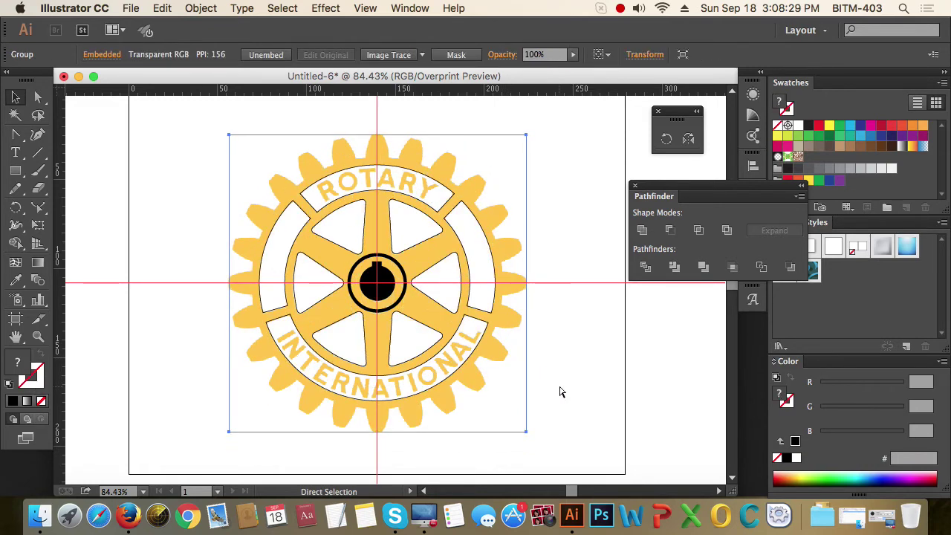
{"action": "key", "text": "alt+super+3"}
{"action": "left_click", "coordinate": [559, 381]}
Step: Delete the embedded Rotary reference image and hide the guides
{"action": "left_click", "coordinate": [496, 397]}
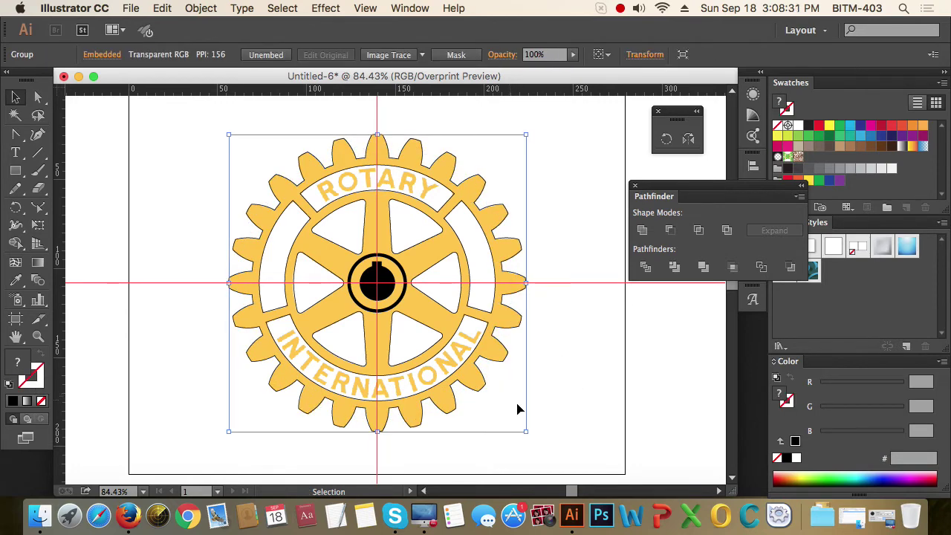
{"action": "key", "text": "super"}
{"action": "key", "text": "BackSpace"}
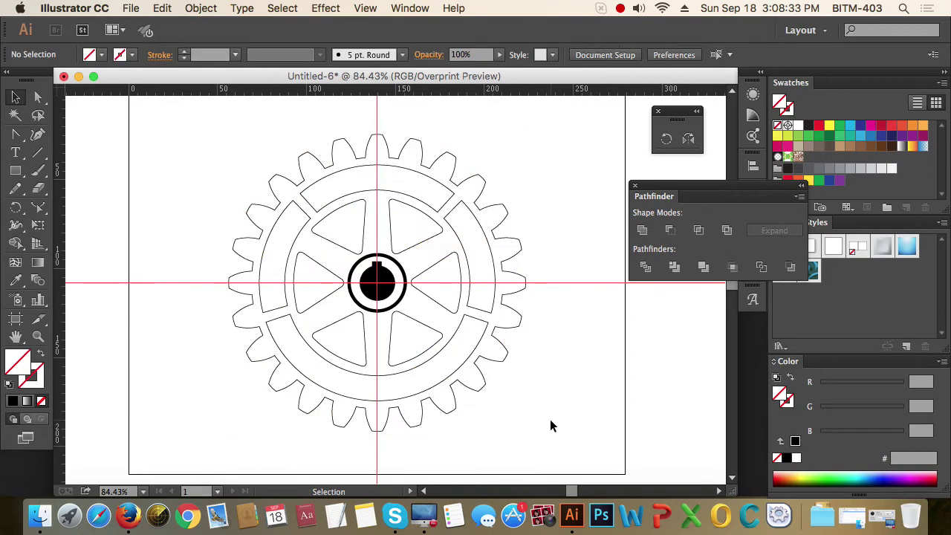
{"action": "key", "text": "super+;"}
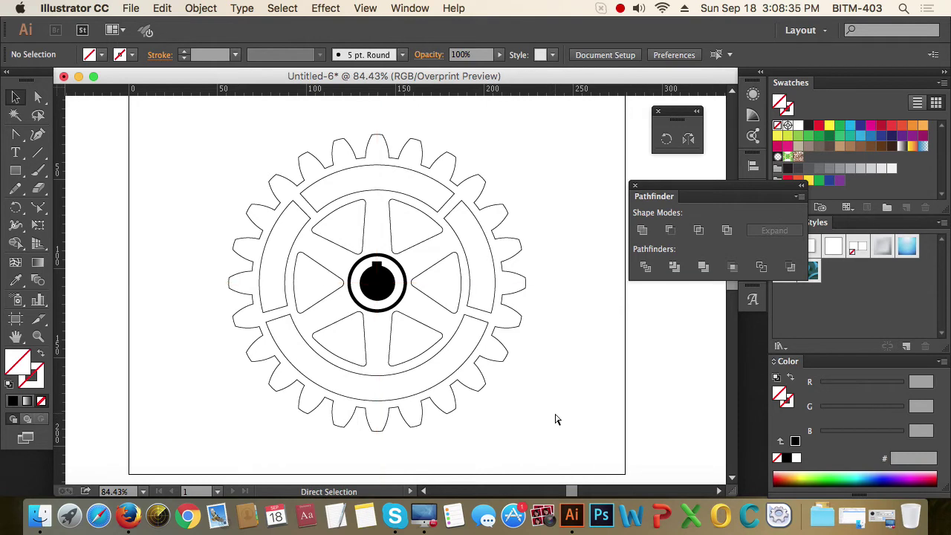
Step: Fill the toothed gear outline with red #ed1c24 and no stroke
{"action": "left_click", "coordinate": [508, 214]}
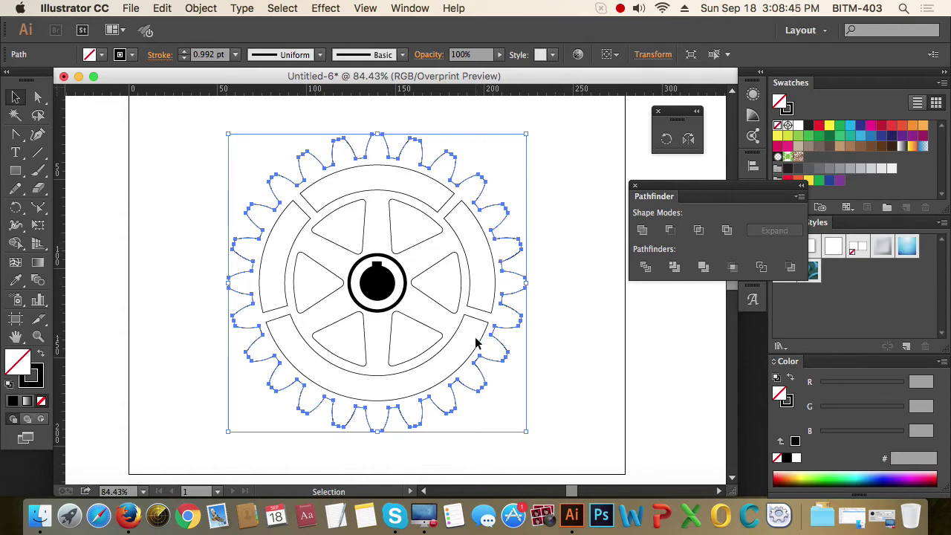
{"action": "left_click", "coordinate": [41, 354]}
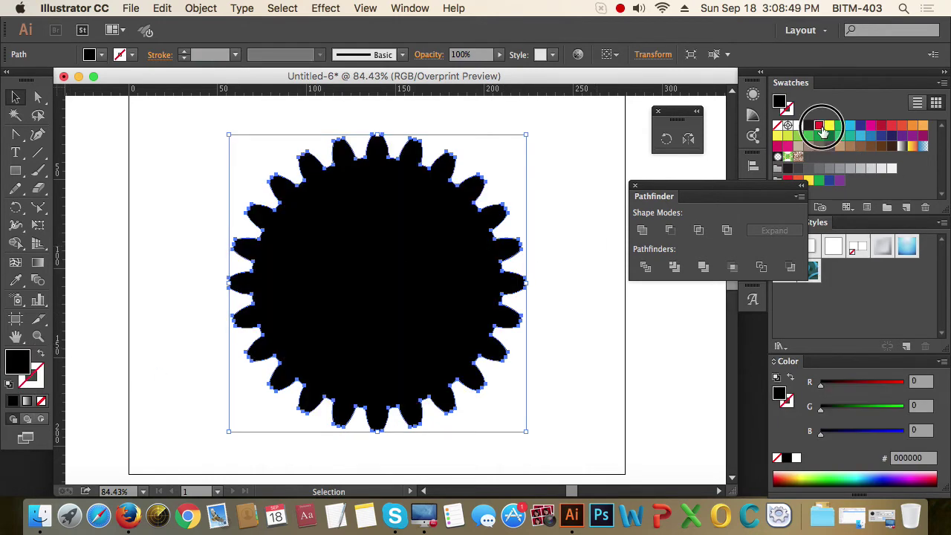
{"action": "left_click", "coordinate": [819, 125]}
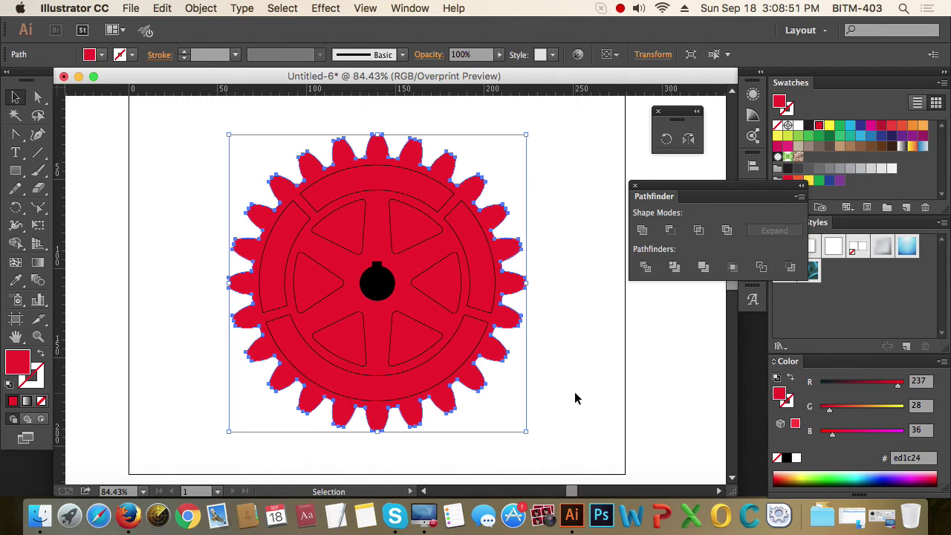
{"action": "left_click", "coordinate": [575, 398]}
Step: Select the hub ring circle in Outline view and bring it in front of the red gear in Preview
{"action": "left_click_drag", "start_coordinate": [197, 154], "coordinate": [630, 459]}
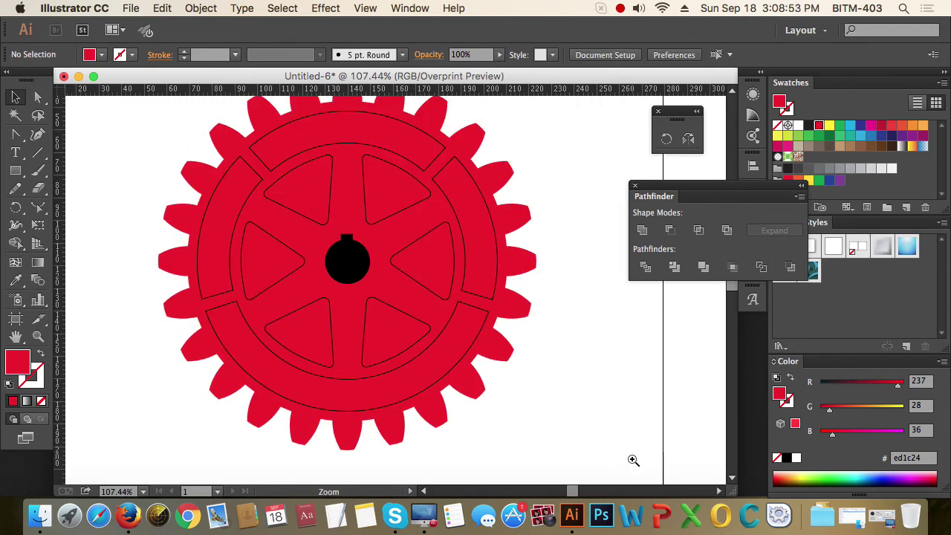
{"action": "left_click_drag", "start_coordinate": [555, 358], "coordinate": [570, 387]}
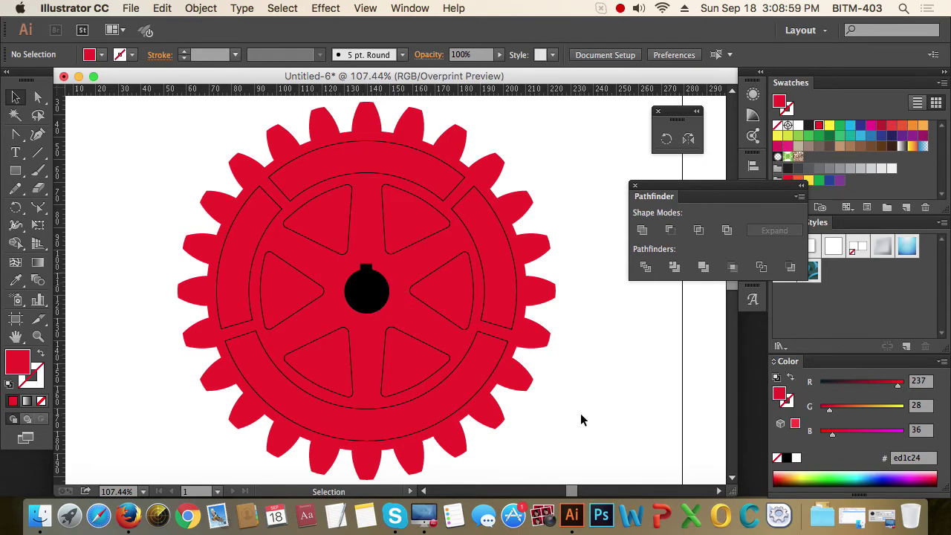
{"action": "key", "text": "a"}
{"action": "key", "text": "ctrl+y"}
{"action": "key", "text": "v"}
{"action": "left_click", "coordinate": [394, 266]}
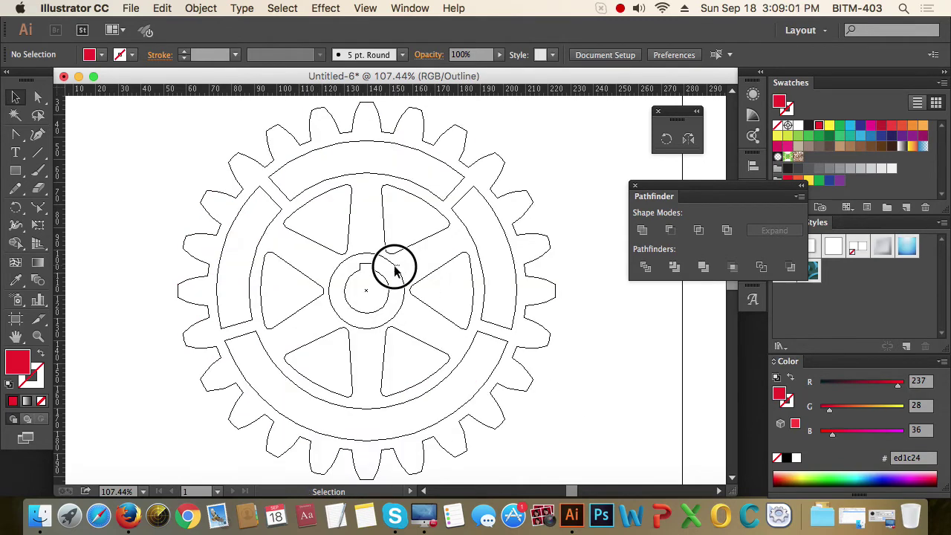
{"action": "key", "text": "a"}
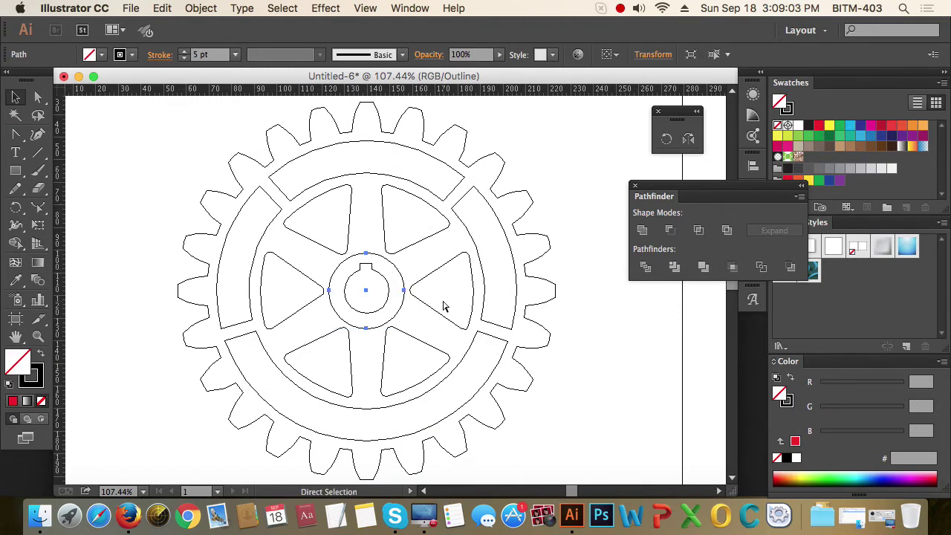
{"action": "key", "text": "ctrl+y"}
{"action": "key", "text": "v"}
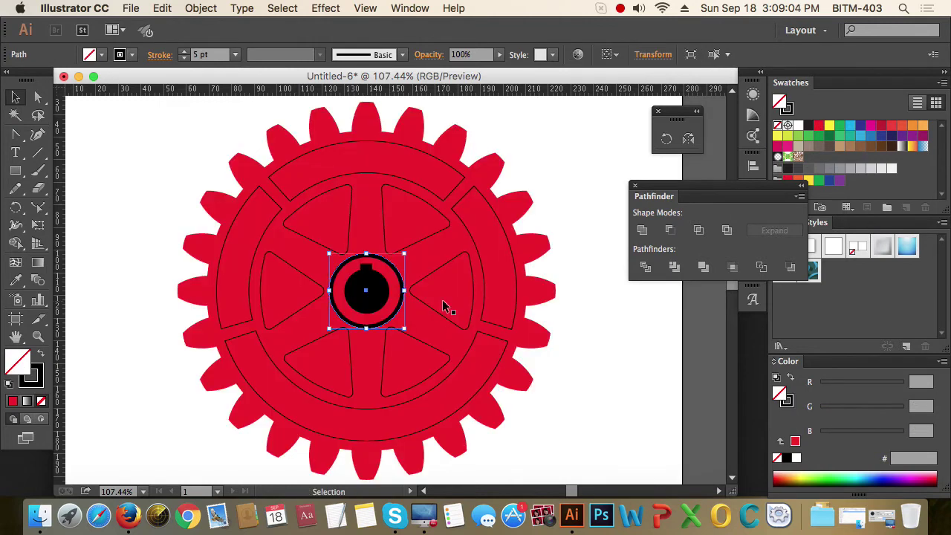
{"action": "left_click", "coordinate": [577, 344]}
Step: Convert the 5 pt hub ring to a filled shape with Outline Stroke
{"action": "key", "text": "space"}
{"action": "left_click_drag", "start_coordinate": [285, 225], "coordinate": [351, 254]}
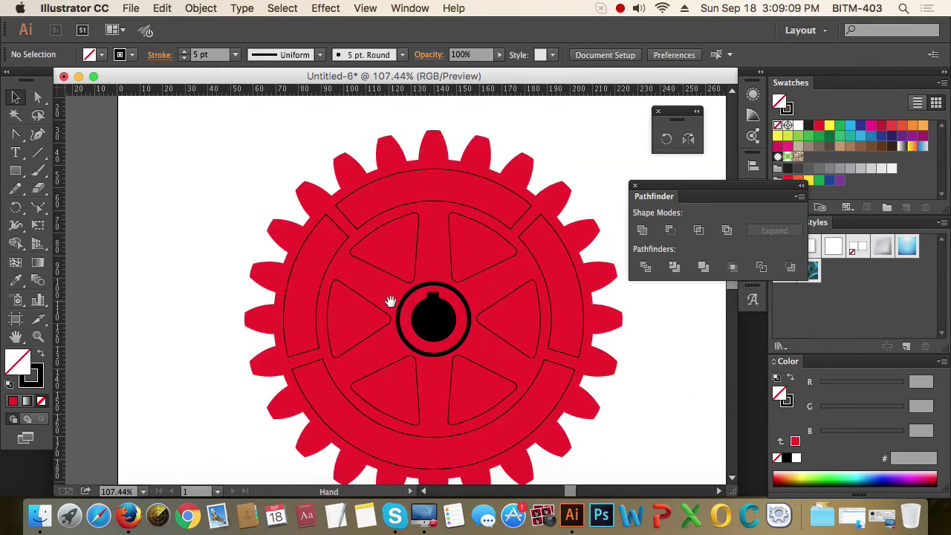
{"action": "left_click_drag", "start_coordinate": [410, 320], "coordinate": [347, 284]}
{"action": "key", "text": "super+space"}
{"action": "left_click_drag", "start_coordinate": [292, 222], "coordinate": [499, 380]}
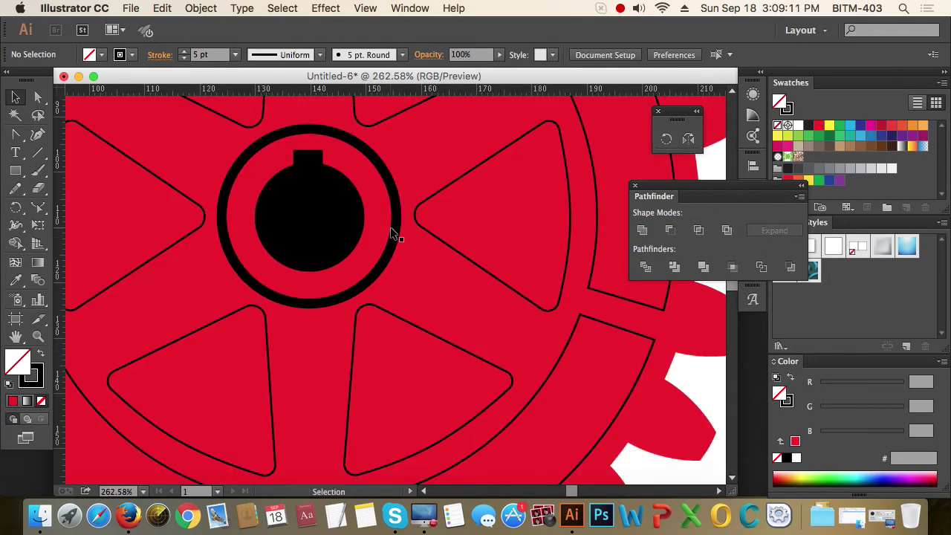
{"action": "left_click", "coordinate": [392, 229]}
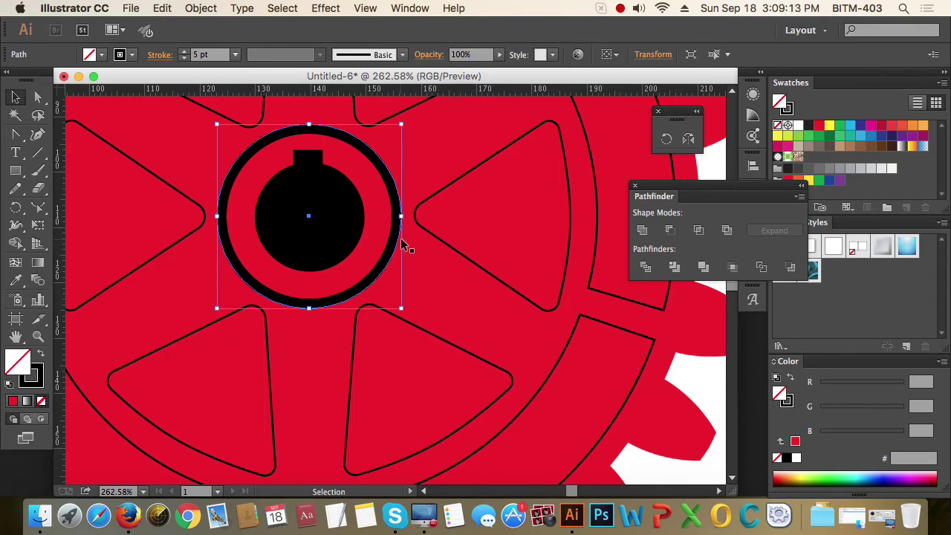
{"action": "left_click", "coordinate": [201, 8]}
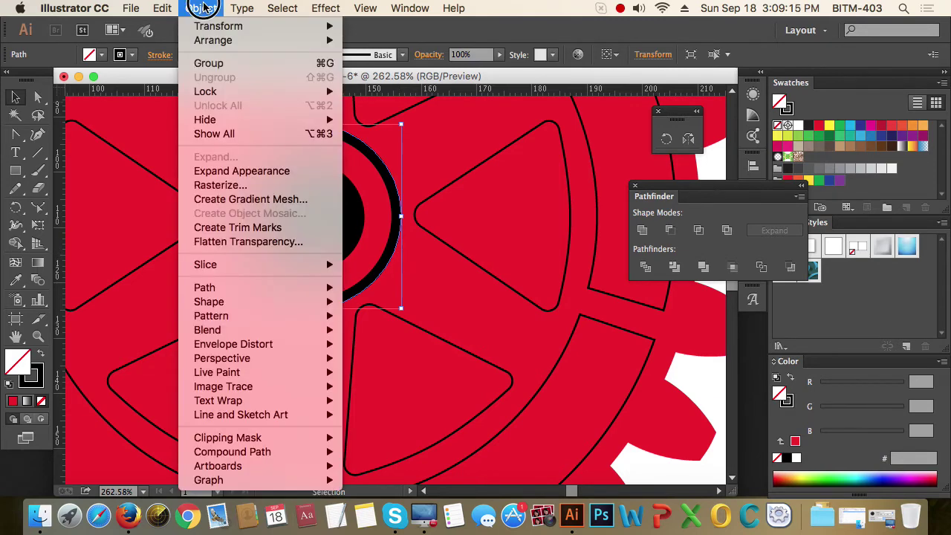
{"action": "mouse_move", "coordinate": [257, 287]}
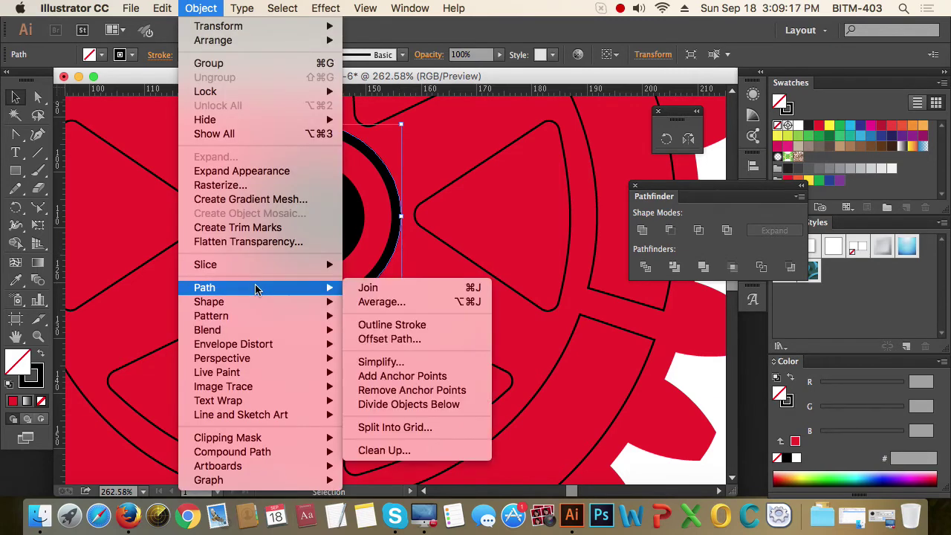
{"action": "left_click", "coordinate": [429, 329]}
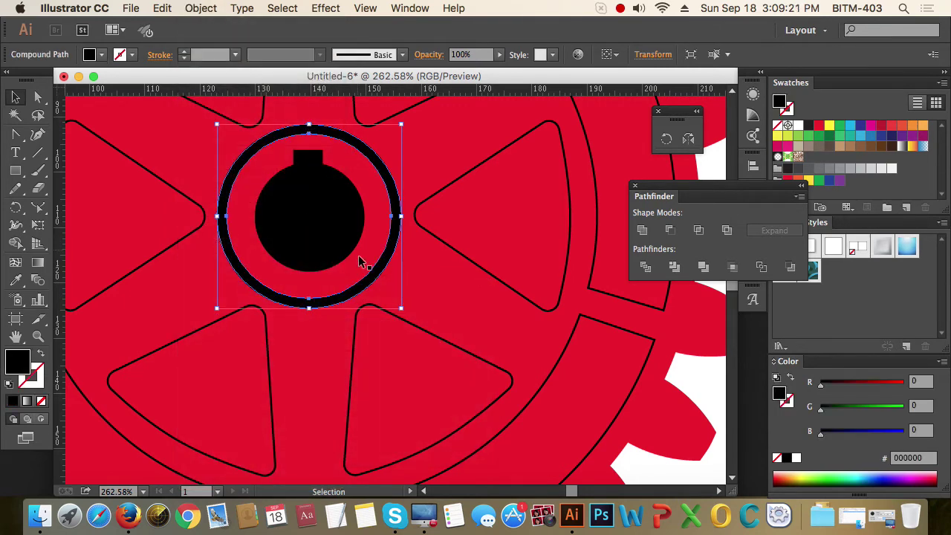
Step: Select the four band segments and six spoke openings, and swap their black stroke to a black fill
{"action": "scroll", "coordinate": [403, 317], "scroll_direction": "down", "scroll_amount": 4}
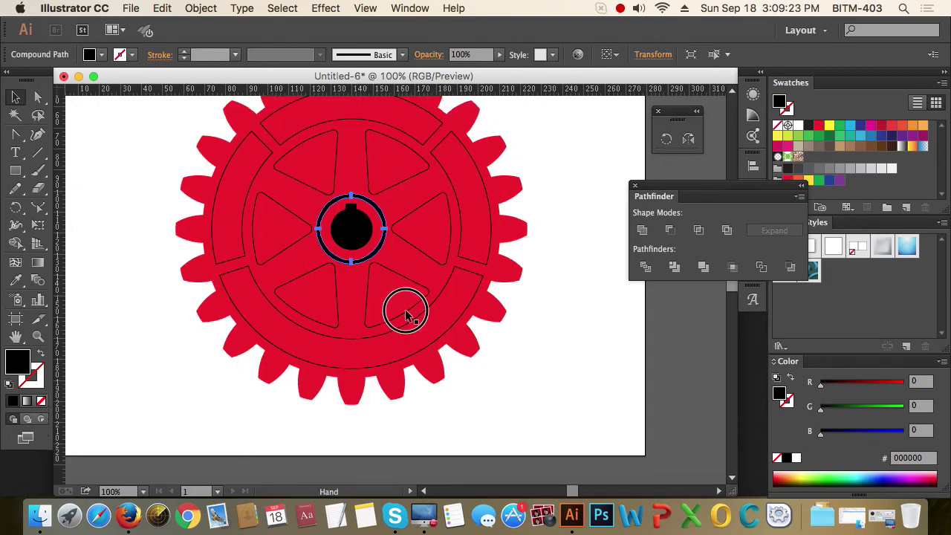
{"action": "left_click", "coordinate": [624, 386]}
{"action": "left_click_drag", "start_coordinate": [516, 138], "coordinate": [246, 408]}
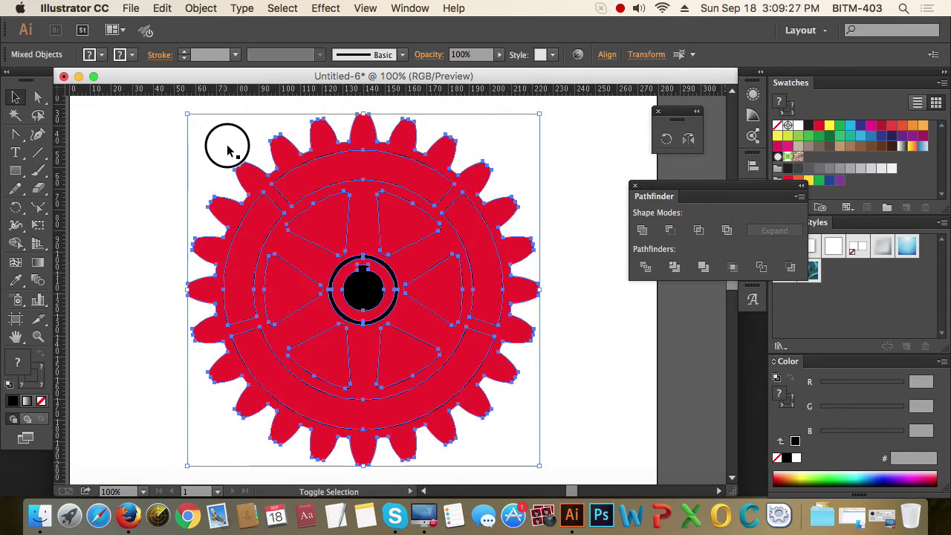
{"action": "left_click", "coordinate": [259, 180], "text": "shift"}
{"action": "left_click", "coordinate": [345, 277], "text": "shift"}
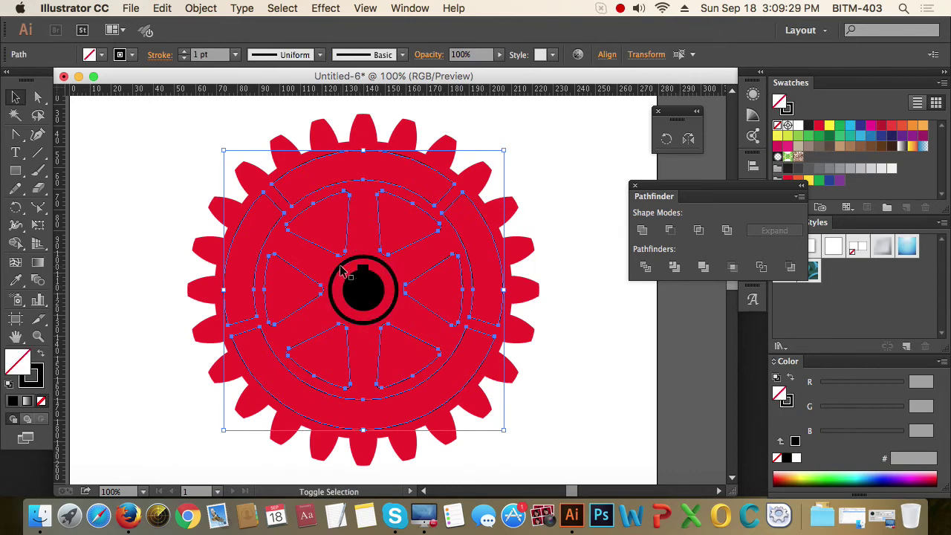
{"action": "left_click", "coordinate": [39, 353]}
{"action": "left_click", "coordinate": [572, 378]}
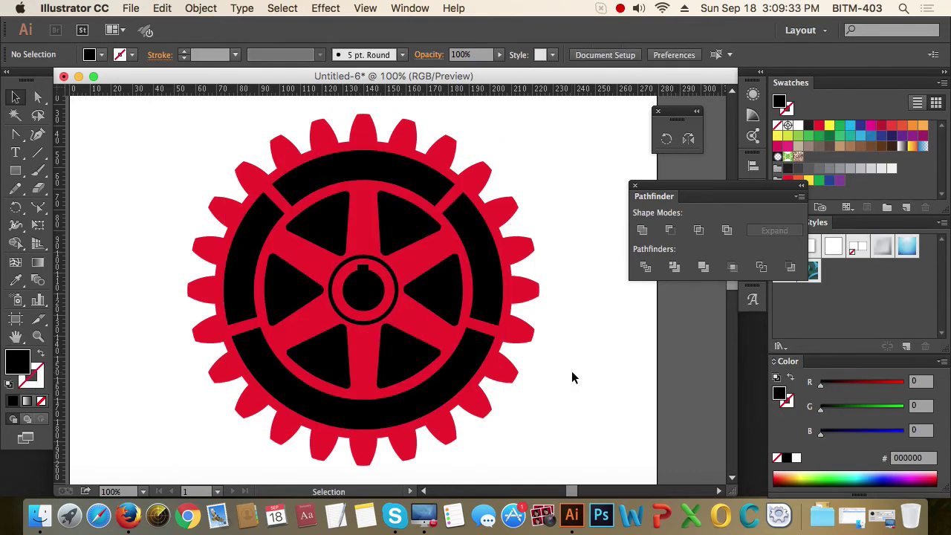
Step: Divide the gear and all the black shapes with Pathfinder Divide, then ungroup the resulting pieces
{"action": "left_click_drag", "start_coordinate": [577, 445], "coordinate": [212, 156]}
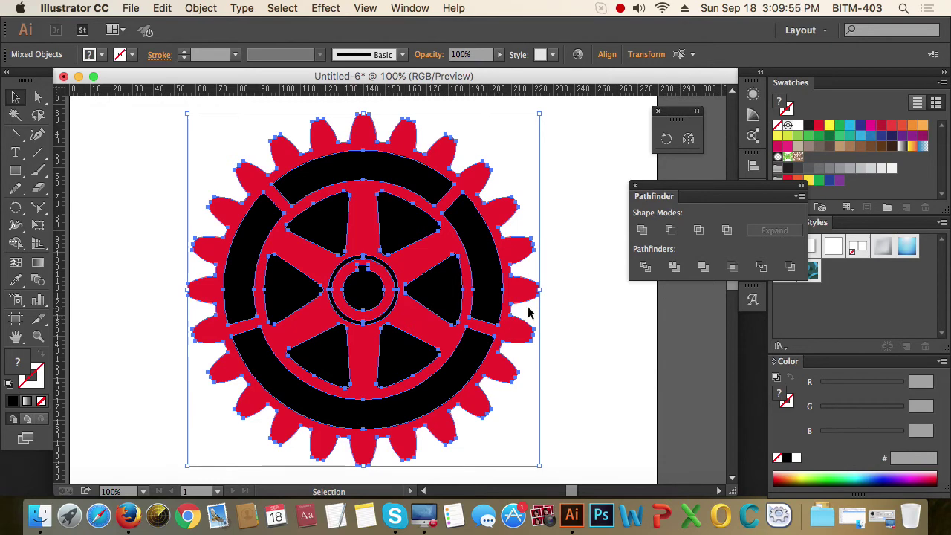
{"action": "left_click", "coordinate": [646, 268]}
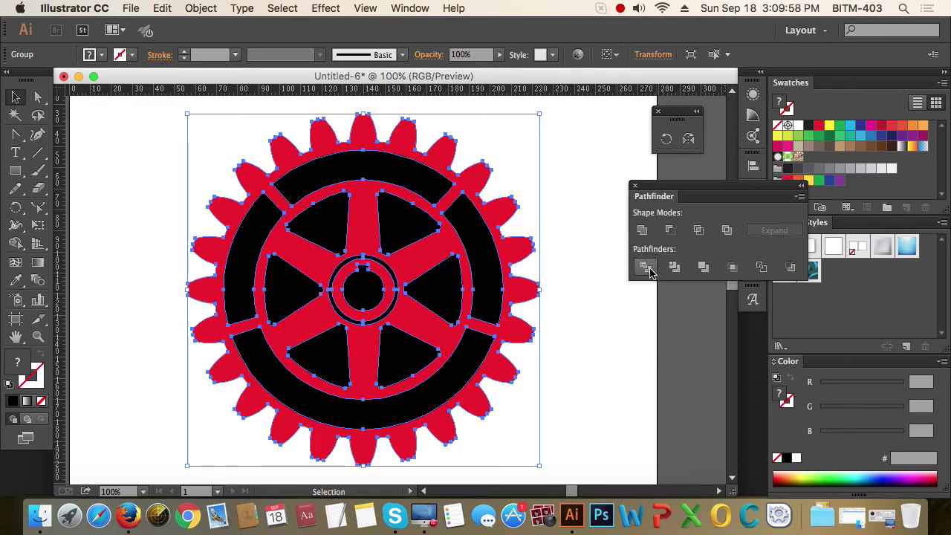
{"action": "left_click", "coordinate": [193, 9]}
{"action": "left_click", "coordinate": [245, 76]}
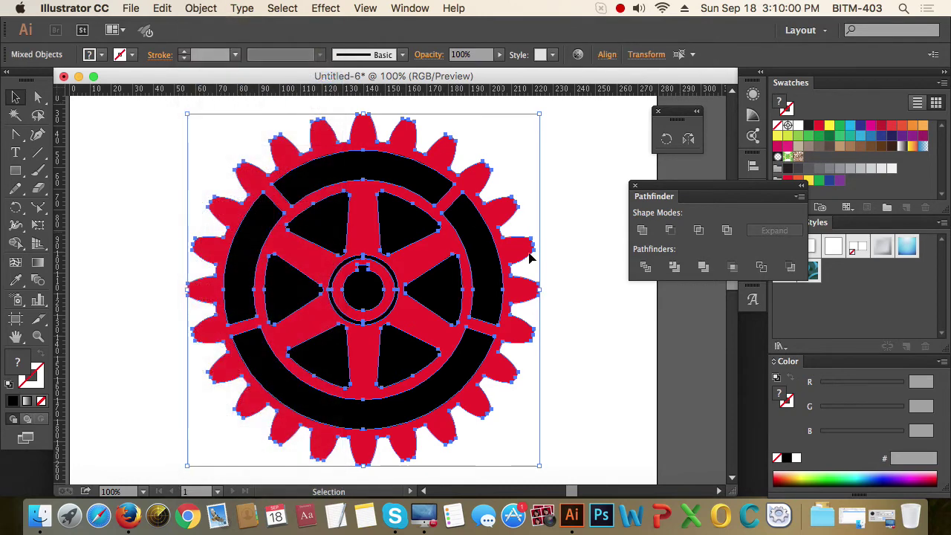
{"action": "left_click", "coordinate": [596, 340]}
Step: Delete the four black lettering band segments between the divider bars
{"action": "left_click", "coordinate": [489, 283]}
{"action": "key", "text": "Delete"}
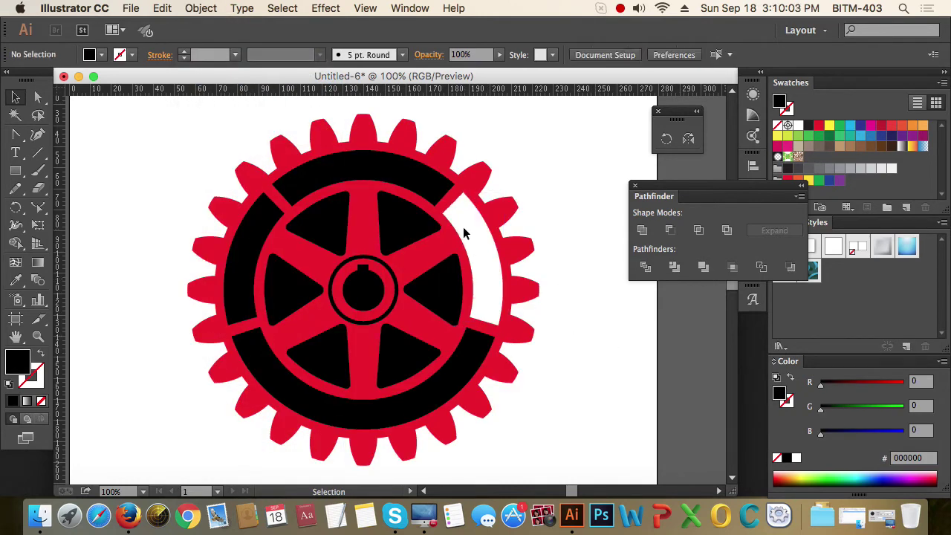
{"action": "left_click", "coordinate": [424, 186]}
{"action": "key", "text": "Delete"}
{"action": "left_click", "coordinate": [253, 267]}
{"action": "key", "text": "Delete"}
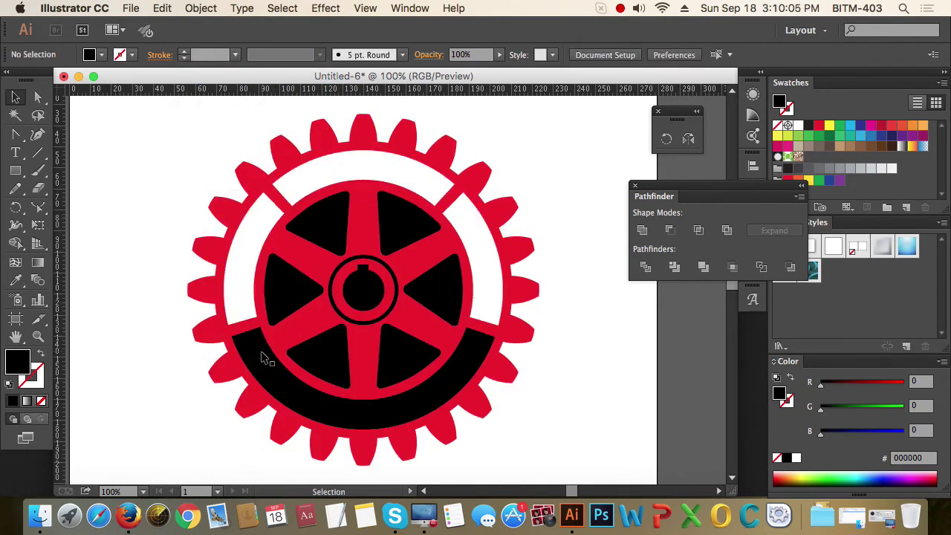
{"action": "left_click", "coordinate": [267, 359]}
{"action": "key", "text": "Delete"}
Step: Delete the six black spoke openings from the red gear
{"action": "left_click", "coordinate": [303, 281]}
{"action": "key", "text": "Delete"}
{"action": "left_click", "coordinate": [343, 356]}
{"action": "key", "text": "Delete"}
{"action": "left_click", "coordinate": [407, 356]}
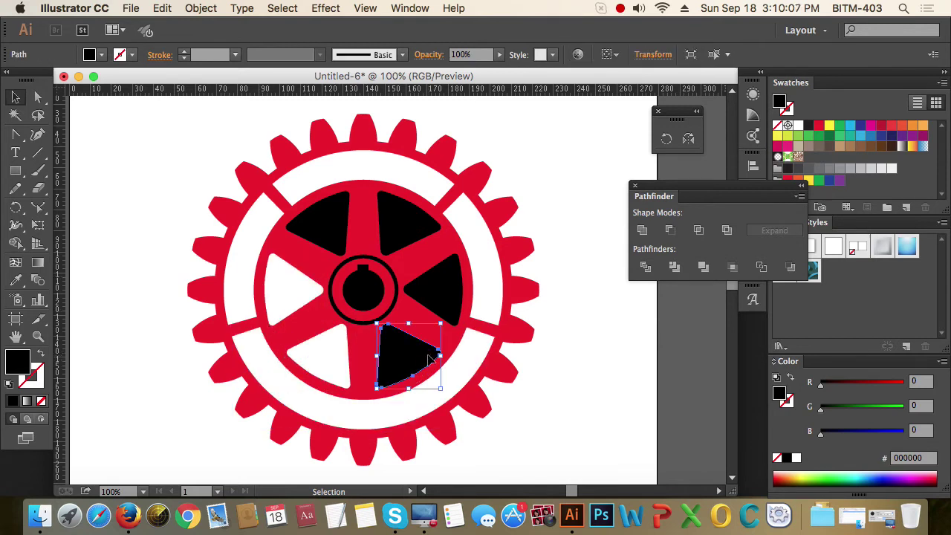
{"action": "key", "text": "Delete"}
{"action": "left_click", "coordinate": [433, 290]}
{"action": "key", "text": "Delete"}
{"action": "left_click", "coordinate": [405, 220]}
{"action": "key", "text": "Delete"}
{"action": "left_click", "coordinate": [321, 222]}
{"action": "key", "text": "Delete"}
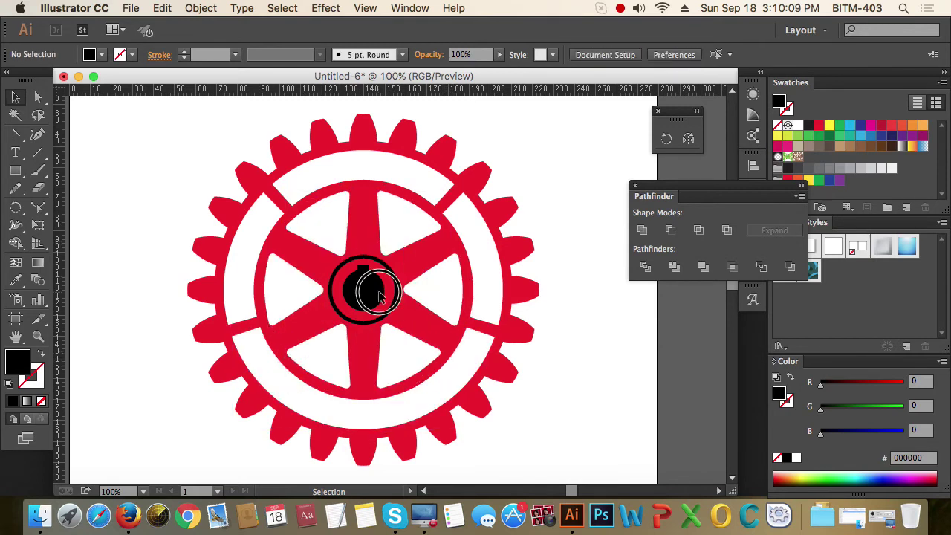
Step: Delete the black keyed hub hole and the thin black ring around it
{"action": "left_click", "coordinate": [383, 291]}
{"action": "key", "text": "Delete"}
{"action": "left_click", "coordinate": [400, 296]}
{"action": "key", "text": "Delete"}
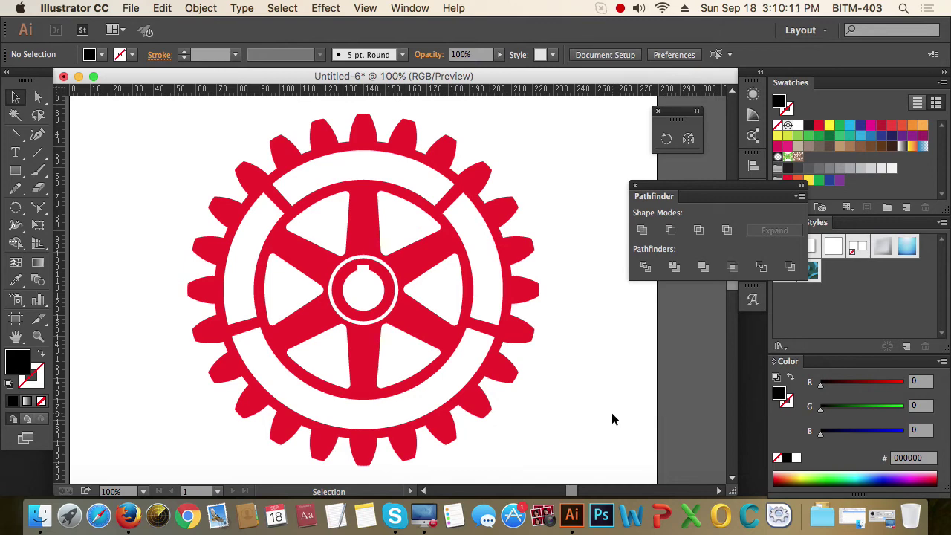
Step: Select all the remaining red gear and hub pieces and merge them with Pathfinder Unite
{"action": "left_click_drag", "start_coordinate": [600, 410], "coordinate": [304, 226]}
{"action": "left_click", "coordinate": [607, 382]}
{"action": "left_click", "coordinate": [393, 306]}
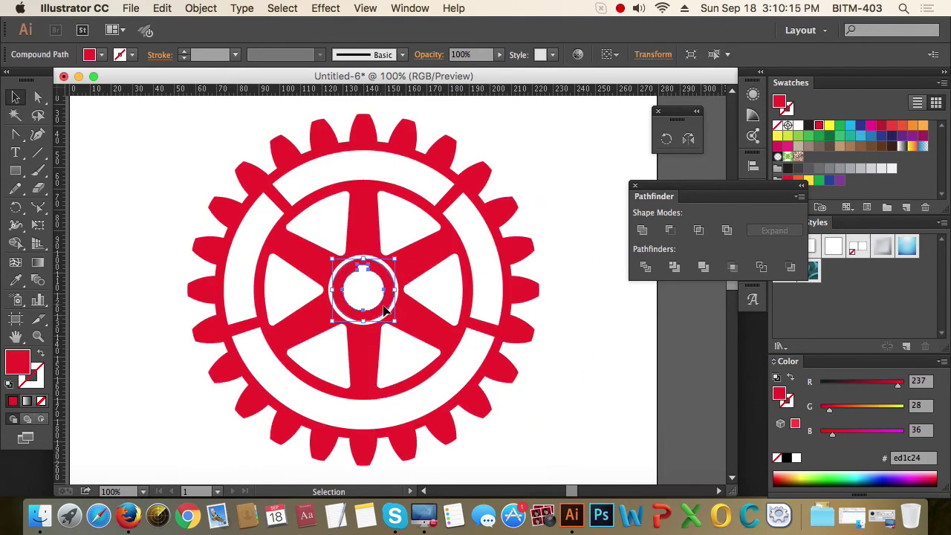
{"action": "left_click", "coordinate": [427, 327], "text": "shift"}
{"action": "left_click", "coordinate": [522, 365]}
{"action": "left_click_drag", "start_coordinate": [557, 392], "coordinate": [306, 277]}
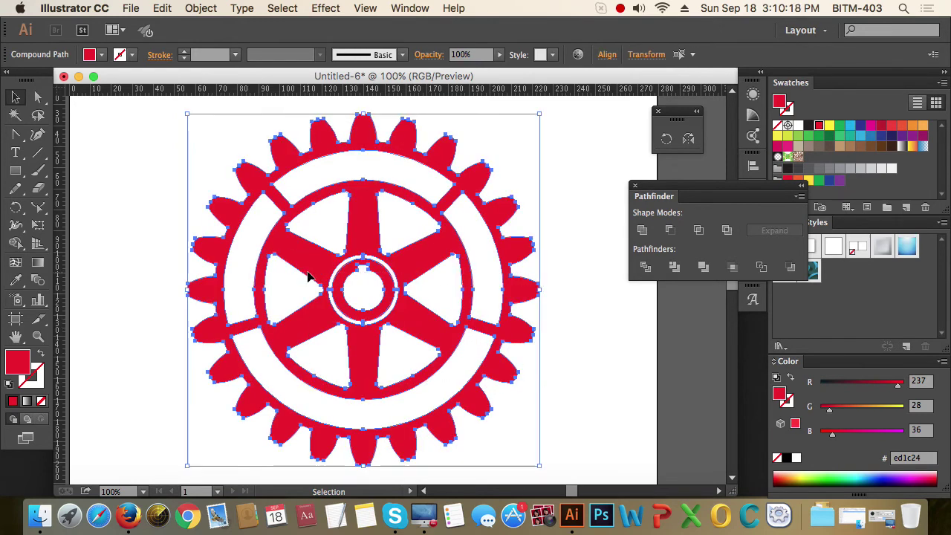
{"action": "left_click", "coordinate": [643, 231]}
{"action": "left_click", "coordinate": [594, 374]}
Step: Try green, yellow and orange fills on the united gear, and finish with the purple 9e1f63 swatch
{"action": "left_click", "coordinate": [520, 339]}
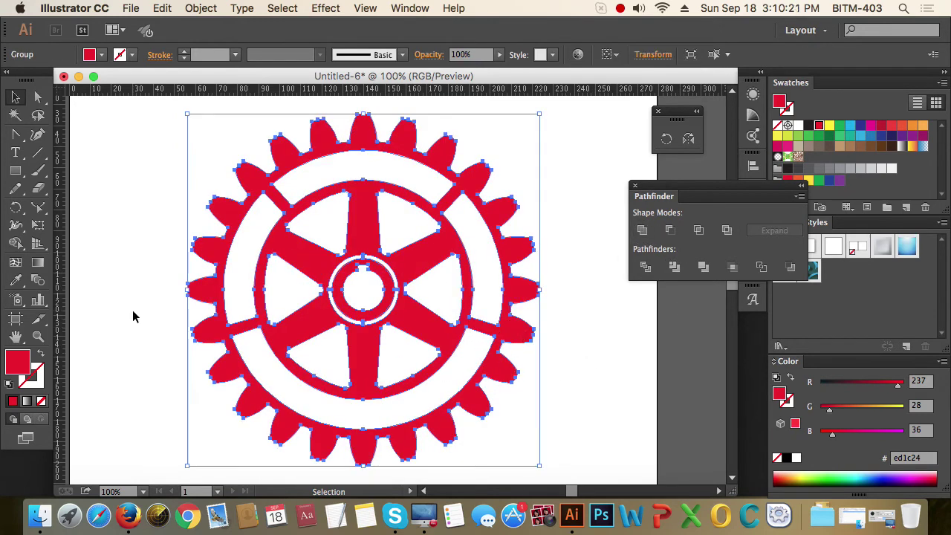
{"action": "left_click", "coordinate": [837, 126]}
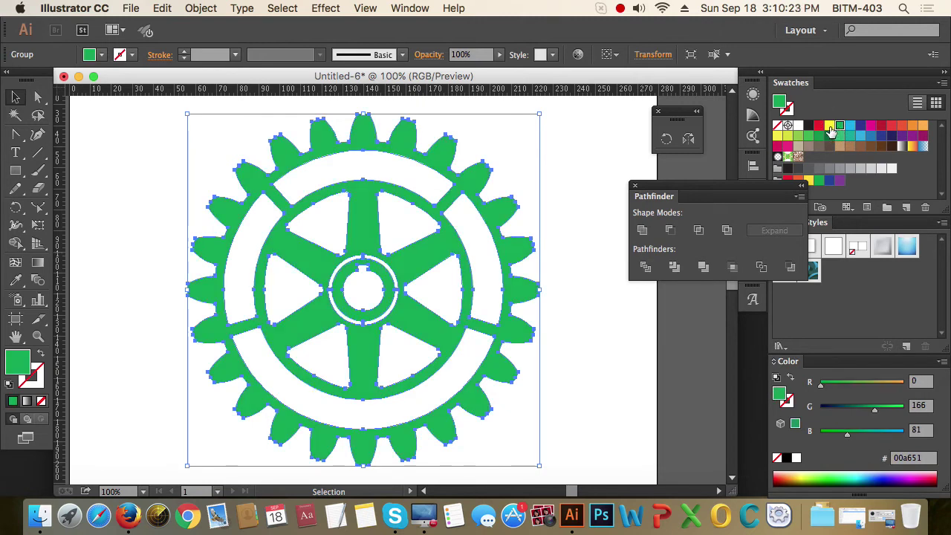
{"action": "left_click", "coordinate": [829, 125]}
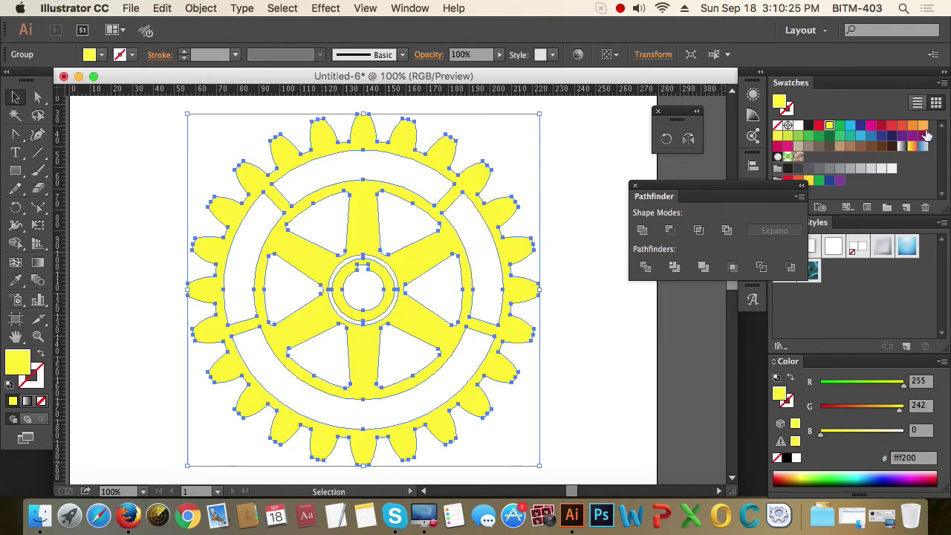
{"action": "left_click", "coordinate": [922, 125]}
{"action": "left_click", "coordinate": [923, 136]}
{"action": "left_click", "coordinate": [626, 340]}
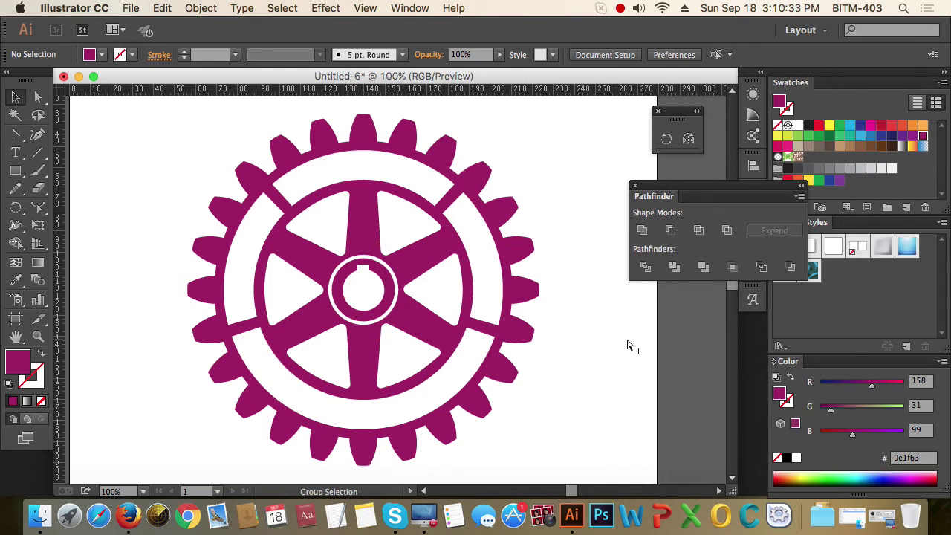
Step: Bring the original yellow logo image back behind the purple gear as a lettering reference
{"action": "key", "text": "super+v"}
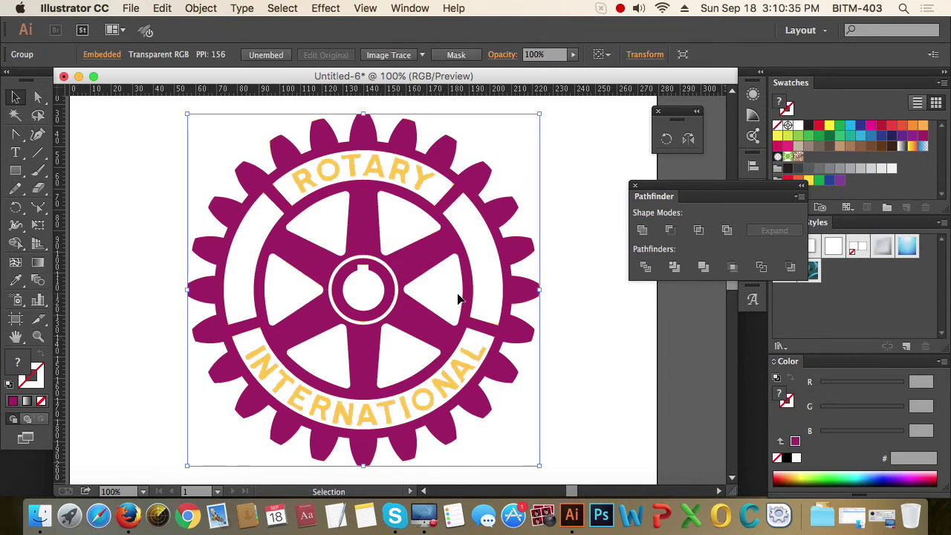
{"action": "key", "text": "super+shift+a"}
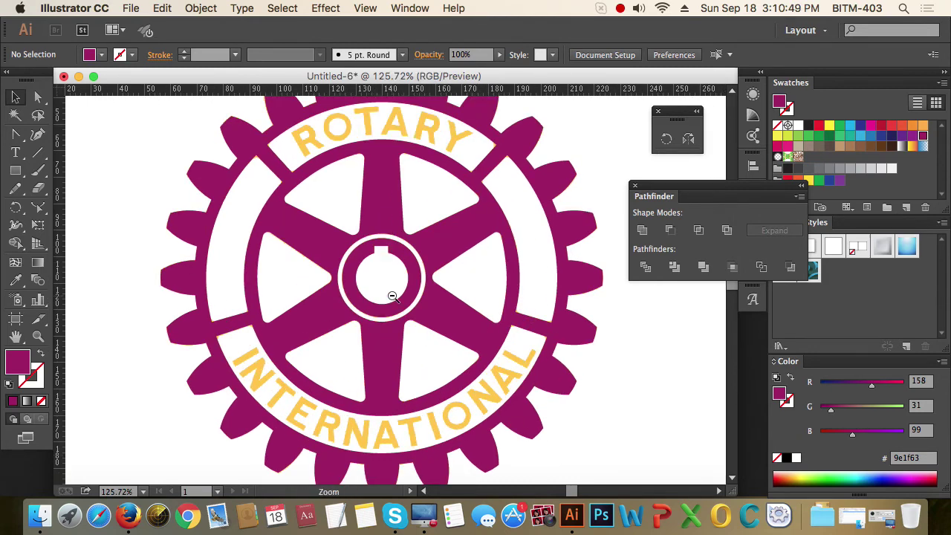
{"action": "left_click", "coordinate": [390, 293], "text": "alt+super"}
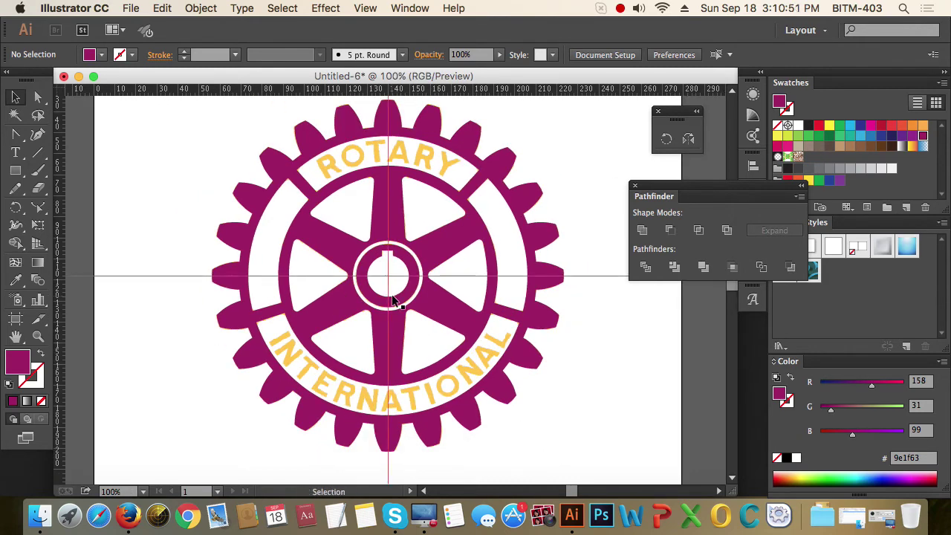
Step: Draw a circle centred on the hub out to the base of the lettering, and swap its fill to a stroke
{"action": "left_click_drag", "start_coordinate": [16, 172], "coordinate": [93, 207]}
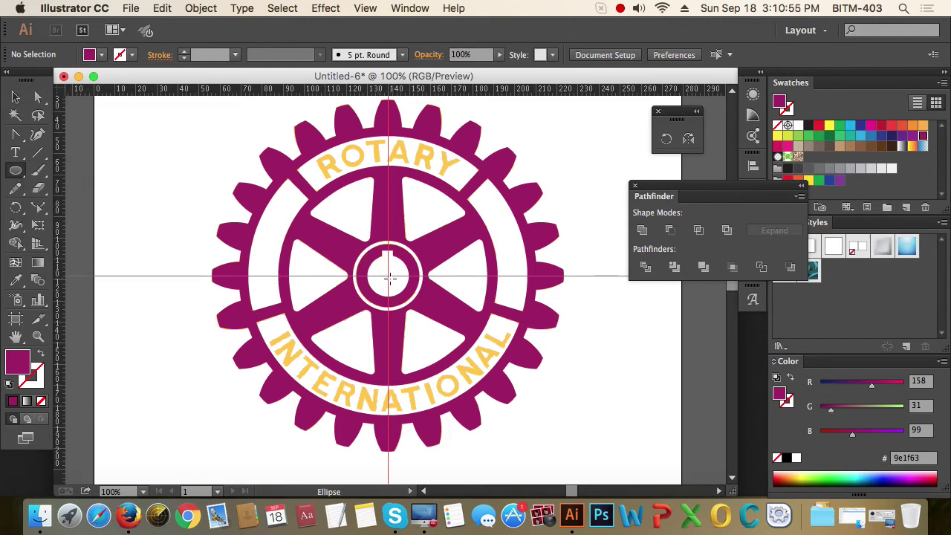
{"action": "left_click_drag", "start_coordinate": [387, 276], "coordinate": [503, 381]}
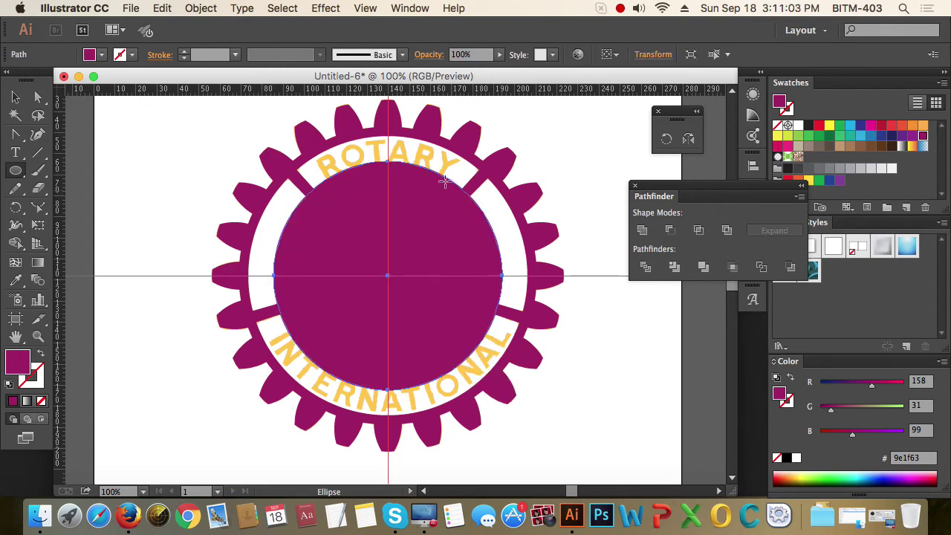
{"action": "left_click", "coordinate": [41, 356]}
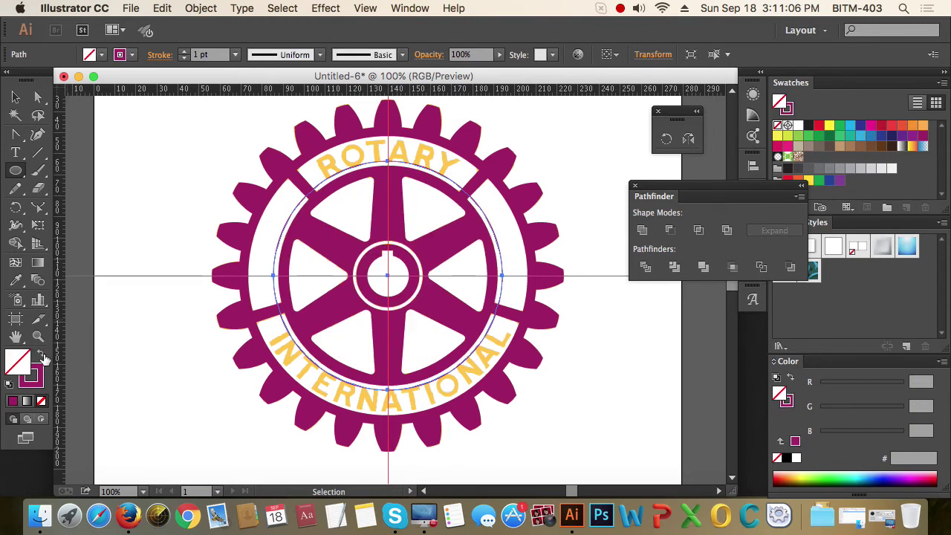
Step: Add the text ROTARY along the circle from its topmost point with Type on a Path, and select all of it
{"action": "left_click", "coordinate": [16, 155]}
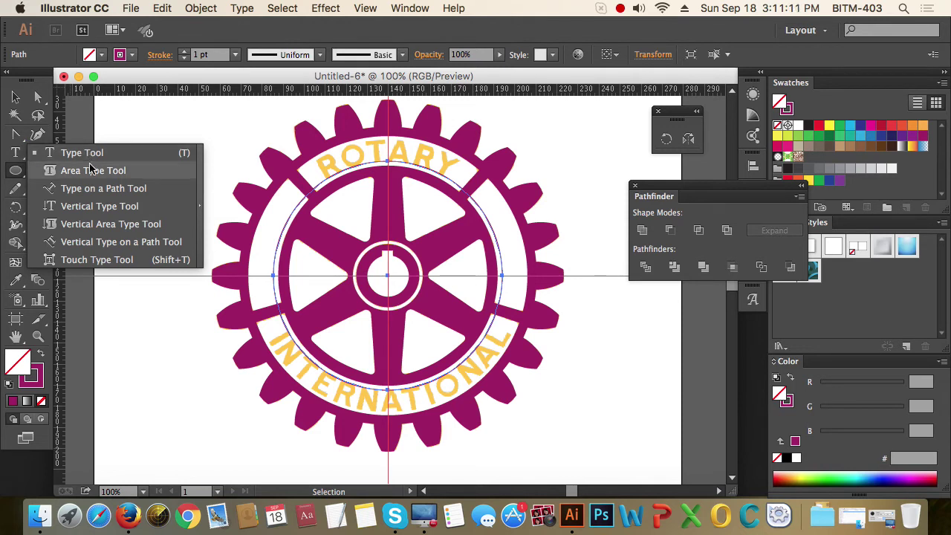
{"action": "left_click", "coordinate": [93, 190]}
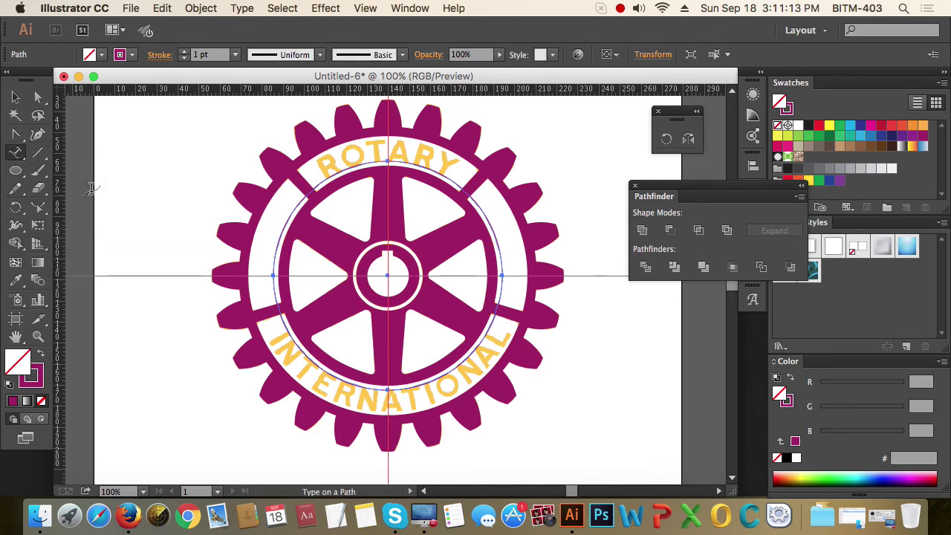
{"action": "key", "text": "super+space"}
{"action": "left_click_drag", "start_coordinate": [235, 106], "coordinate": [562, 298]}
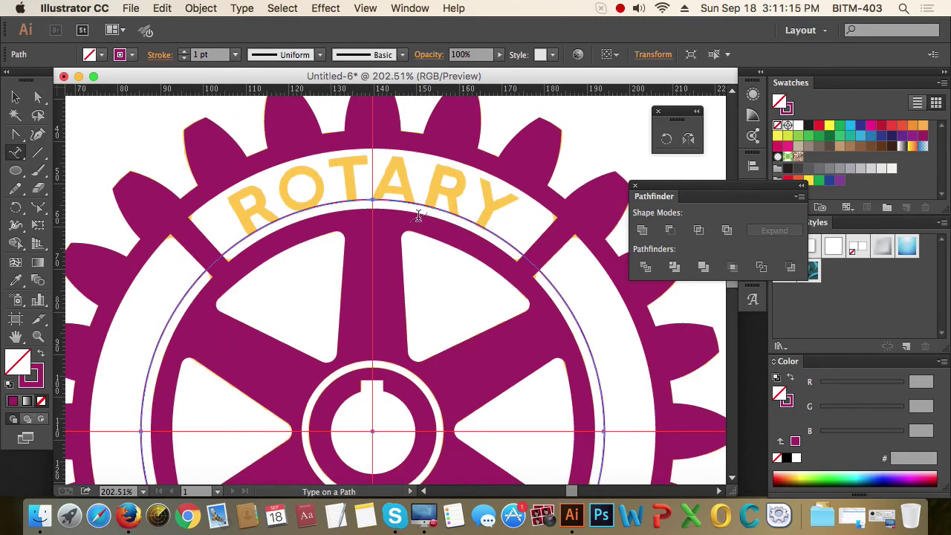
{"action": "left_click", "coordinate": [372, 199]}
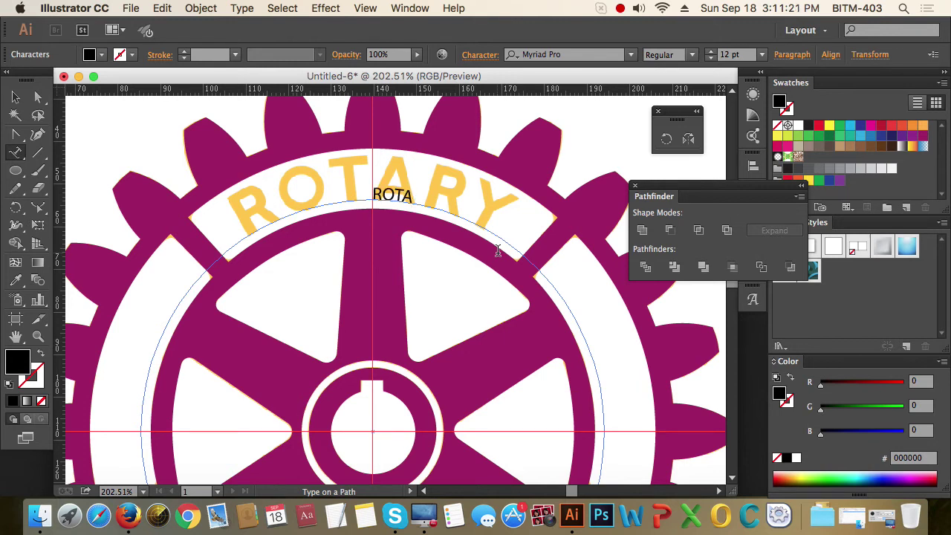
{"action": "key", "text": "super+a"}
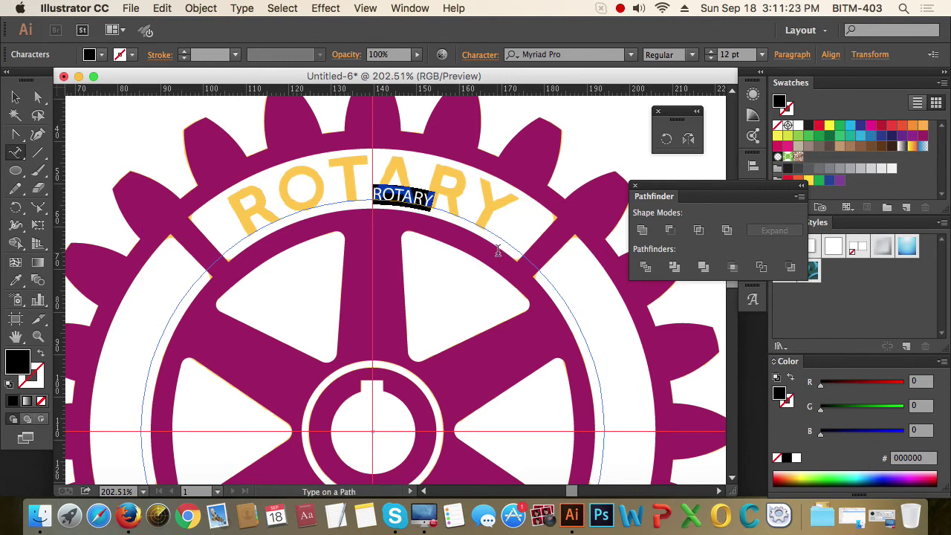
Step: Set the font of the selected ROTARY text to Arial Black
{"action": "left_click", "coordinate": [589, 54]}
{"action": "type", "text": "ar"}
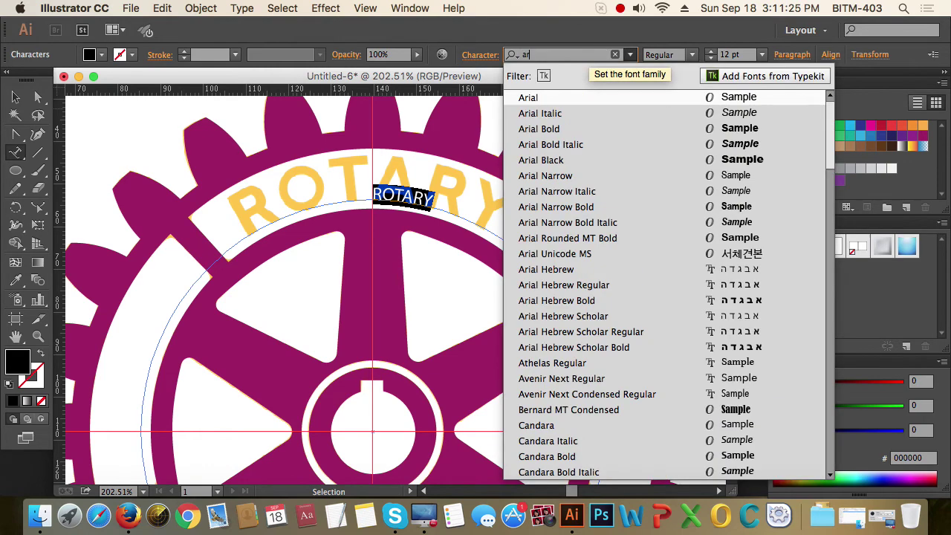
{"action": "key", "text": "Down"}
{"action": "key", "text": "Down"}
{"action": "key", "text": "Down"}
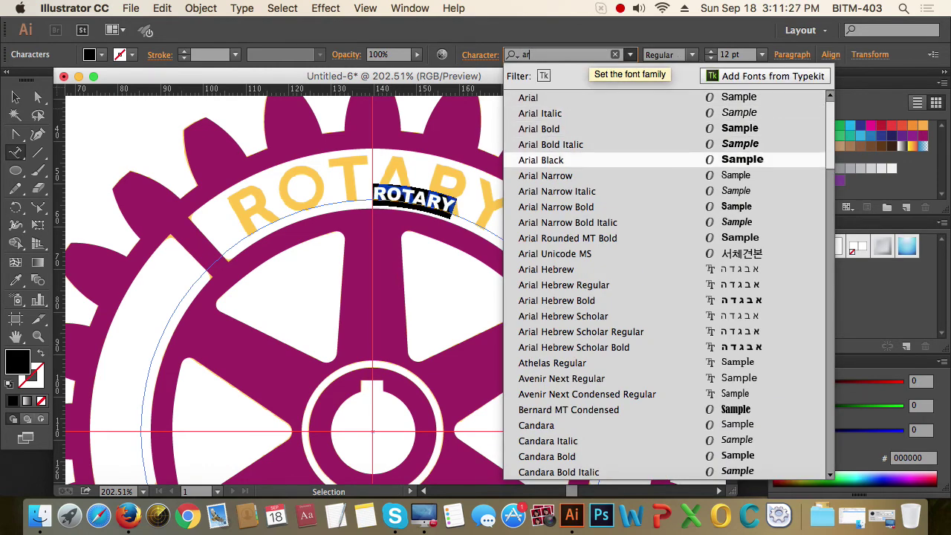
{"action": "key", "text": "Return"}
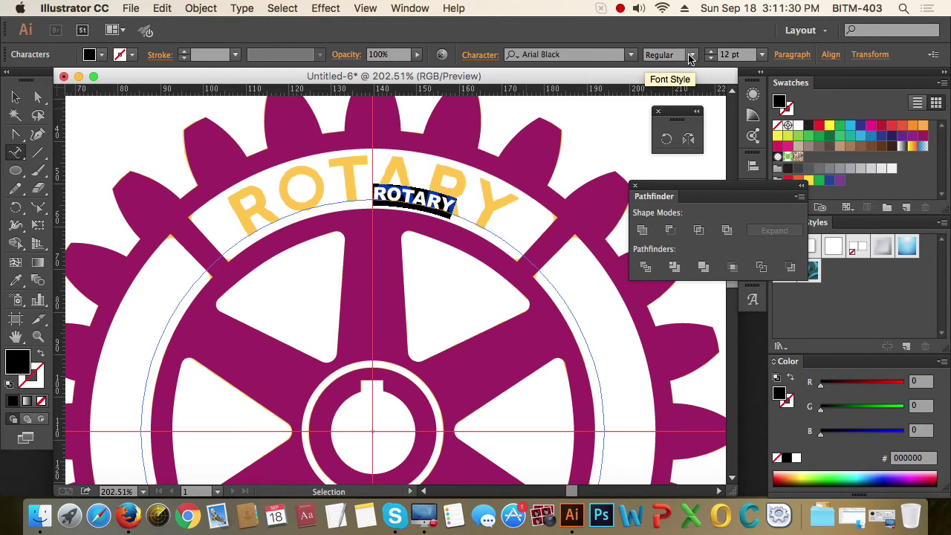
Step: Change the ROTARY text's font to Arial with the Bold style
{"action": "left_click", "coordinate": [631, 55]}
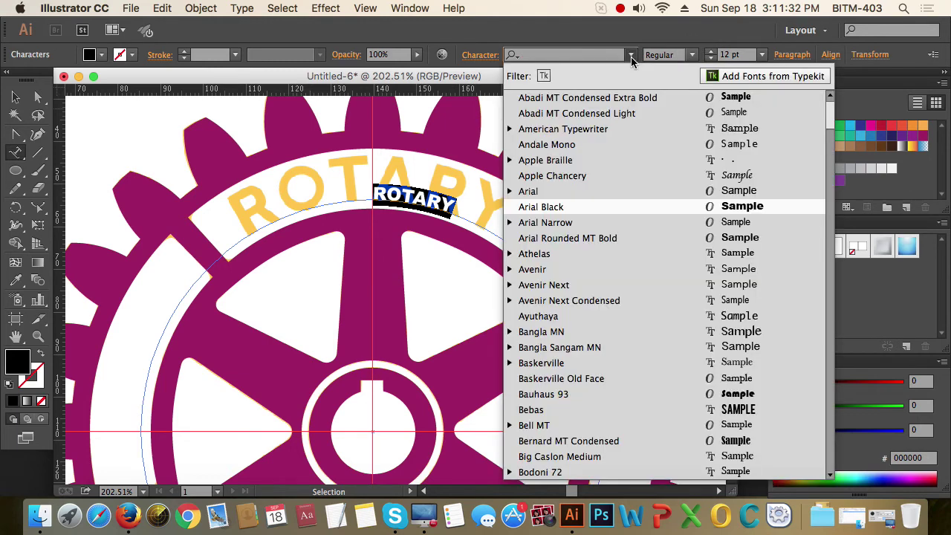
{"action": "left_click", "coordinate": [584, 191]}
{"action": "left_click", "coordinate": [691, 55]}
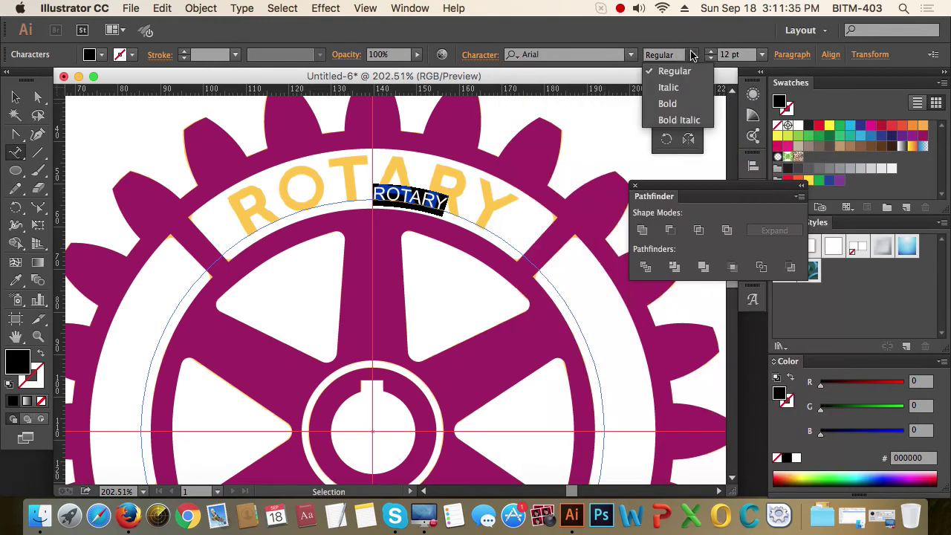
{"action": "left_click", "coordinate": [683, 103]}
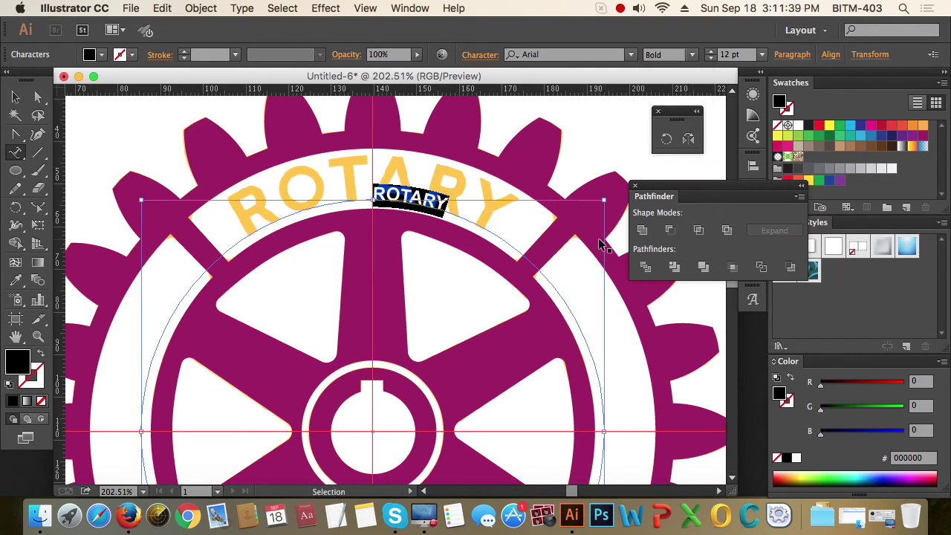
Step: Set the ROTARY text's font size to 40 pt and finish editing the text
{"action": "key", "text": "super+t"}
{"action": "left_click", "coordinate": [712, 338]}
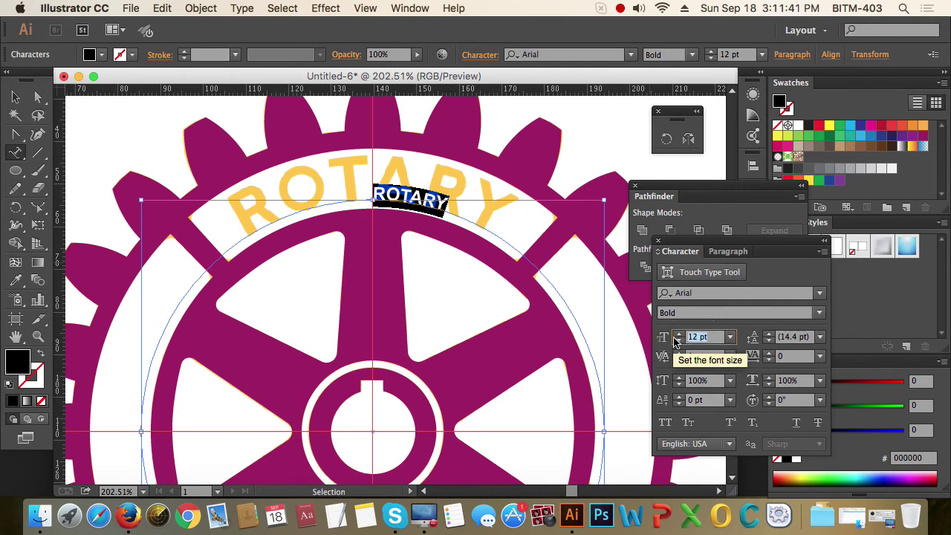
{"action": "type", "text": "40"}
{"action": "key", "text": "Return"}
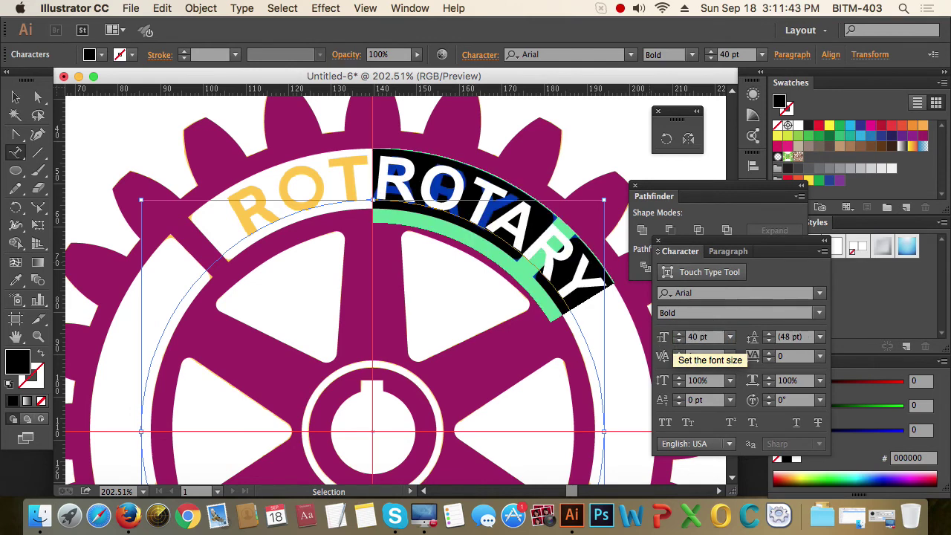
{"action": "left_click", "coordinate": [17, 98]}
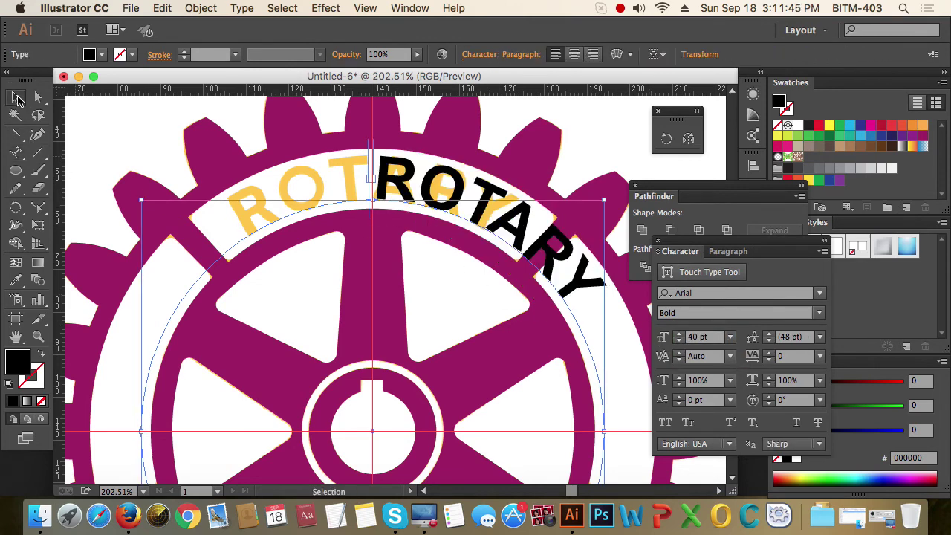
Step: Select the purple gear group and remove it from over the original yellow logo
{"action": "left_click", "coordinate": [488, 356], "text": "alt+super"}
{"action": "left_click", "coordinate": [475, 350], "text": "alt+super"}
{"action": "left_click", "coordinate": [471, 346], "text": "alt+super"}
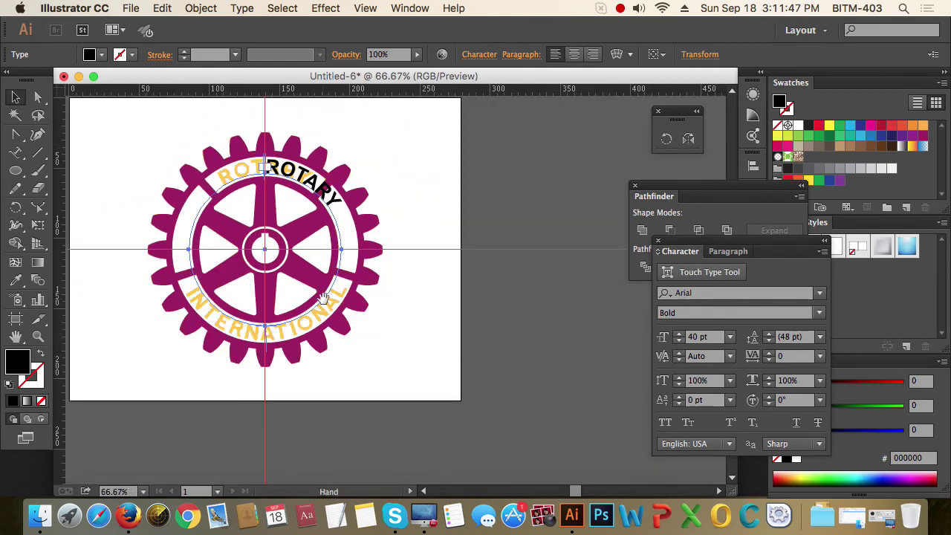
{"action": "left_click_drag", "start_coordinate": [323, 297], "coordinate": [402, 336]}
{"action": "left_click", "coordinate": [500, 400]}
{"action": "left_click", "coordinate": [427, 368]}
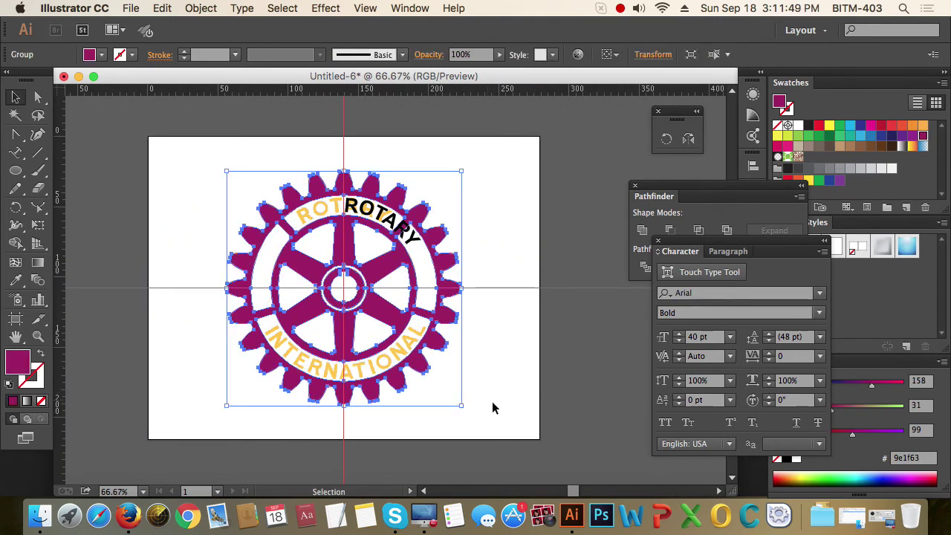
{"action": "key", "text": "a"}
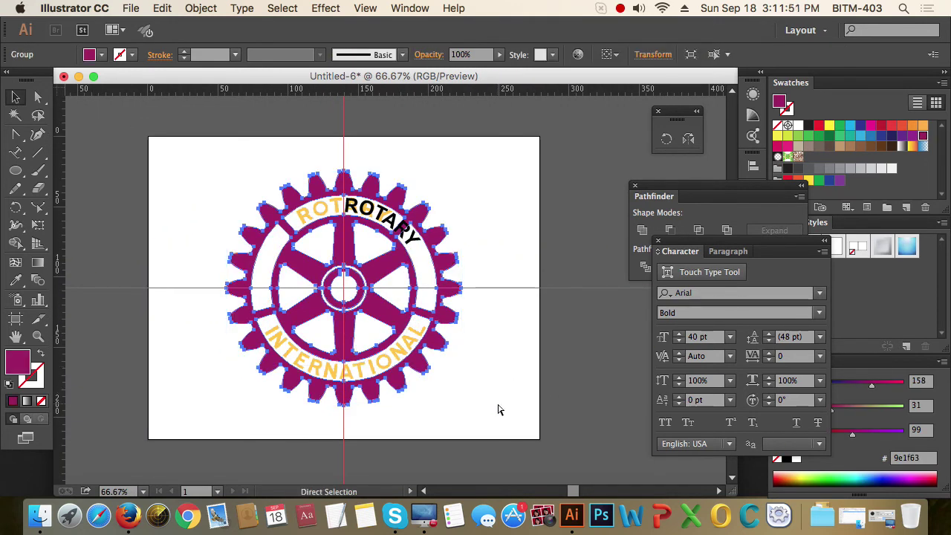
{"action": "key", "text": "super+z"}
Step: Slide the ROTARY text counterclockwise along its circular path so it starts over the R of the original lettering
{"action": "left_click_drag", "start_coordinate": [220, 156], "coordinate": [499, 375]}
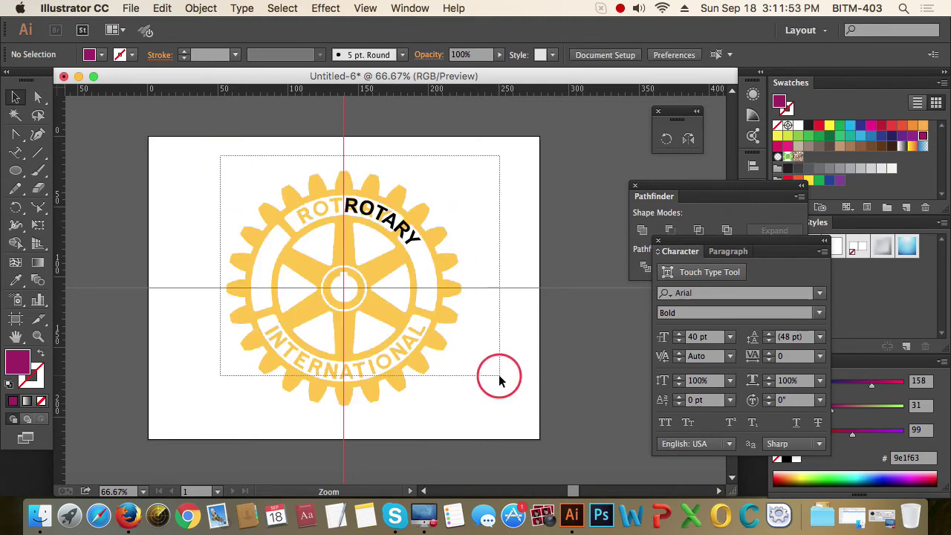
{"action": "left_click", "coordinate": [492, 278], "text": "super"}
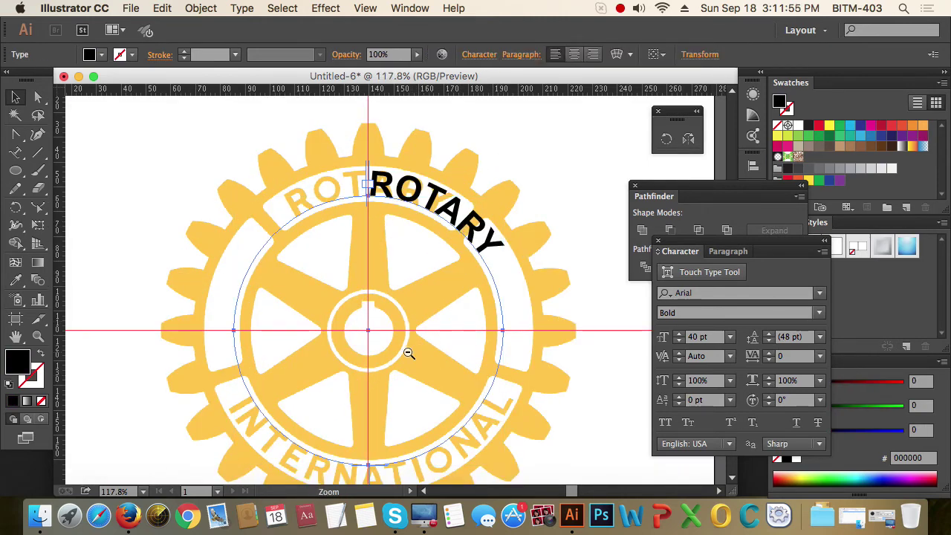
{"action": "left_click", "coordinate": [408, 353], "text": "alt+super"}
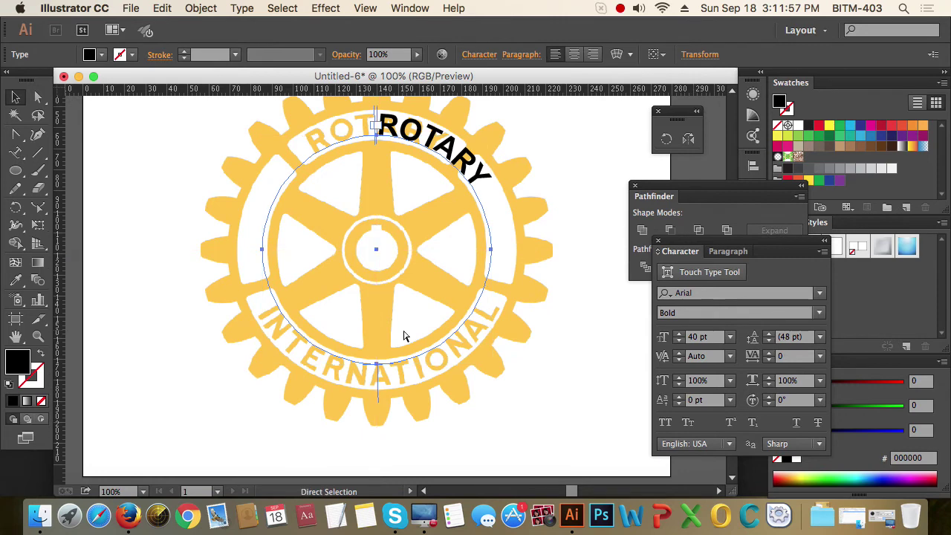
{"action": "key", "text": "v"}
{"action": "key", "text": "space"}
{"action": "left_click_drag", "start_coordinate": [419, 288], "coordinate": [407, 324]}
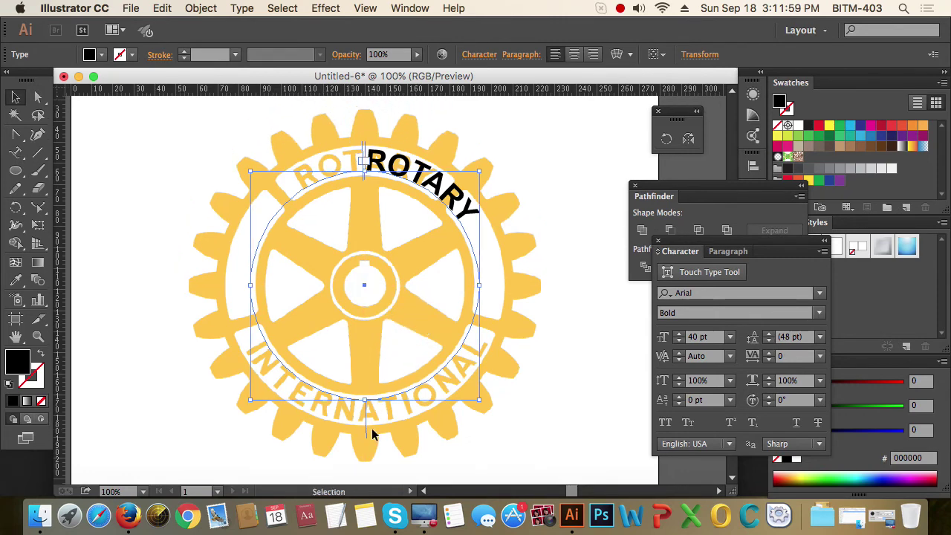
{"action": "left_click_drag", "start_coordinate": [365, 430], "coordinate": [462, 434]}
Step: Set the ROTARY text's tracking to 100 to match the letter spacing of the original lettering
{"action": "key", "text": "z"}
{"action": "left_click_drag", "start_coordinate": [249, 115], "coordinate": [486, 252]}
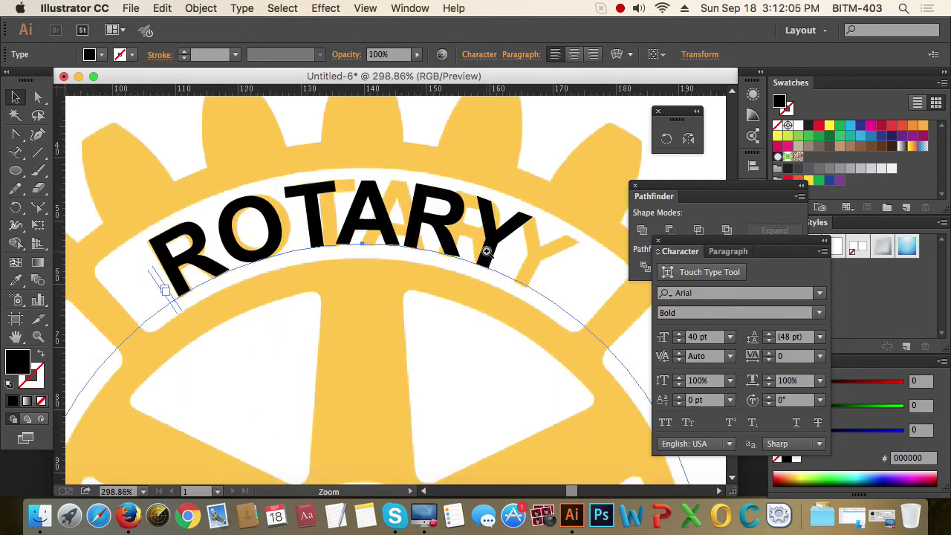
{"action": "left_click", "coordinate": [371, 265], "text": "alt"}
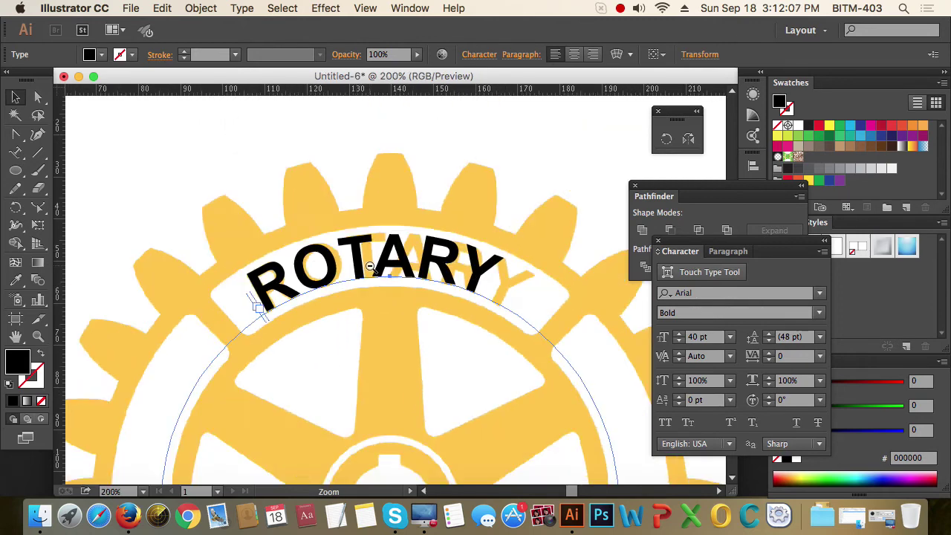
{"action": "left_click_drag", "start_coordinate": [432, 325], "coordinate": [402, 248]}
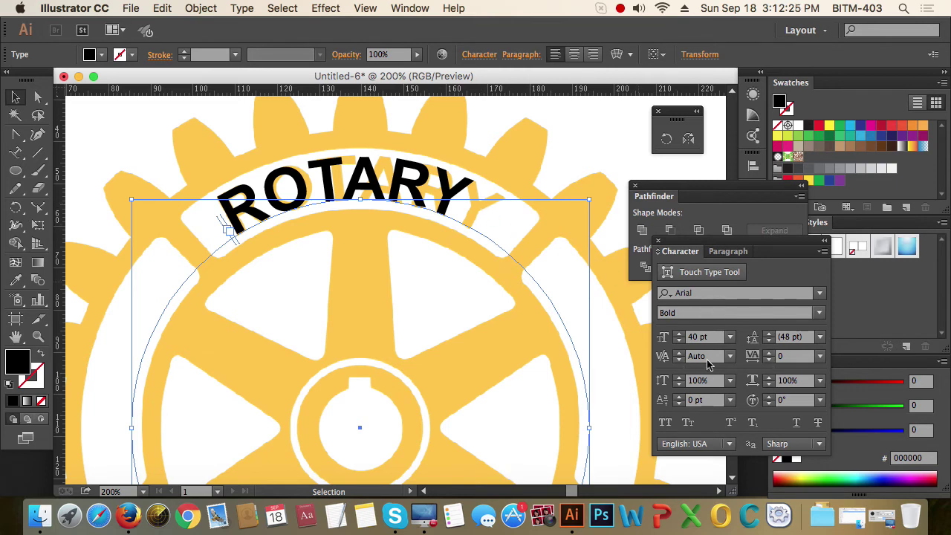
{"action": "left_click", "coordinate": [770, 354]}
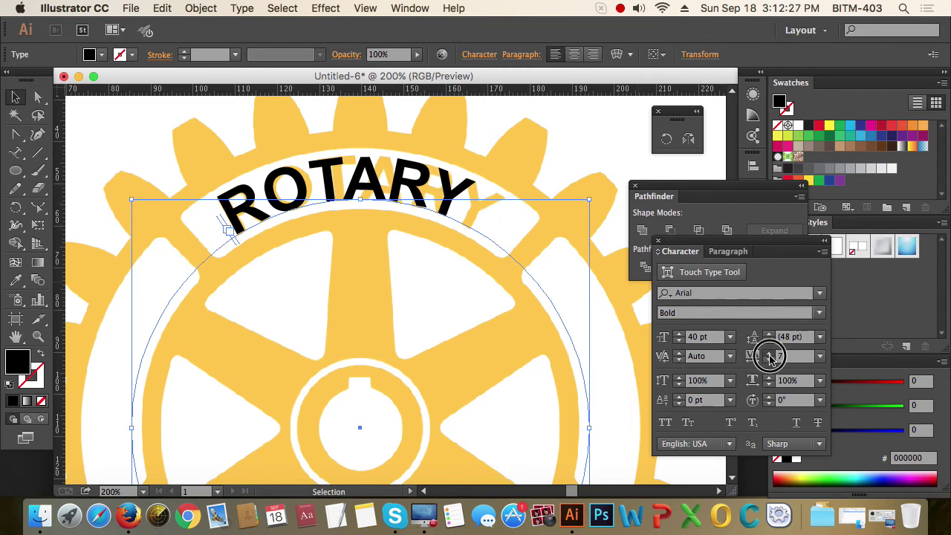
{"action": "left_click", "coordinate": [770, 355]}
{"action": "left_click", "coordinate": [770, 354]}
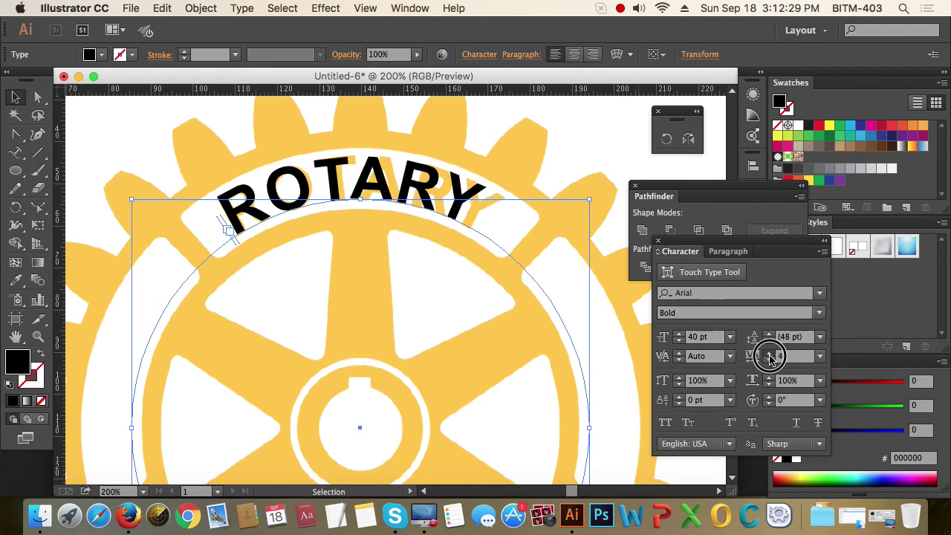
{"action": "left_click", "coordinate": [770, 354]}
{"action": "left_click", "coordinate": [769, 354]}
{"action": "left_click", "coordinate": [770, 356]}
{"action": "left_click", "coordinate": [769, 356]}
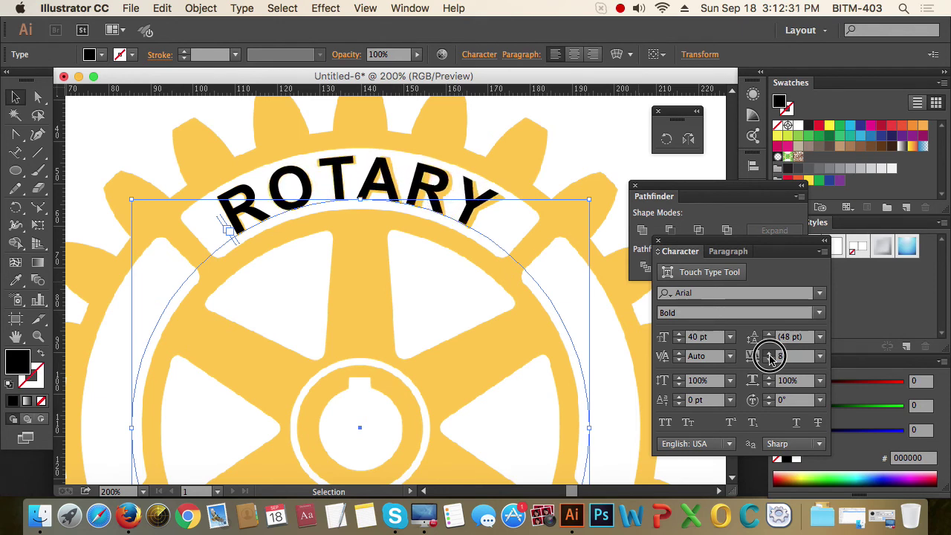
{"action": "left_click", "coordinate": [770, 355]}
{"action": "left_click", "coordinate": [769, 356]}
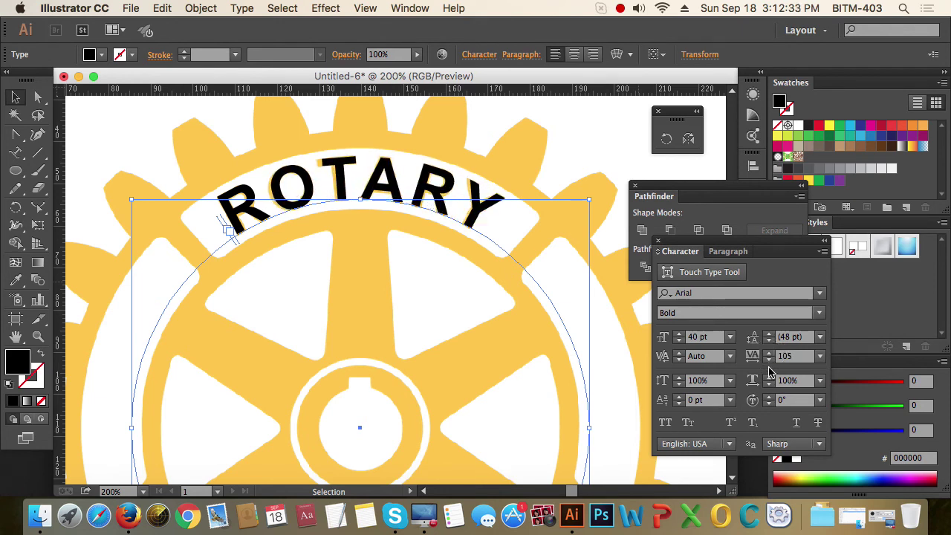
{"action": "left_click", "coordinate": [769, 362]}
{"action": "left_click", "coordinate": [769, 361]}
{"action": "left_click", "coordinate": [770, 362]}
{"action": "left_click", "coordinate": [769, 362]}
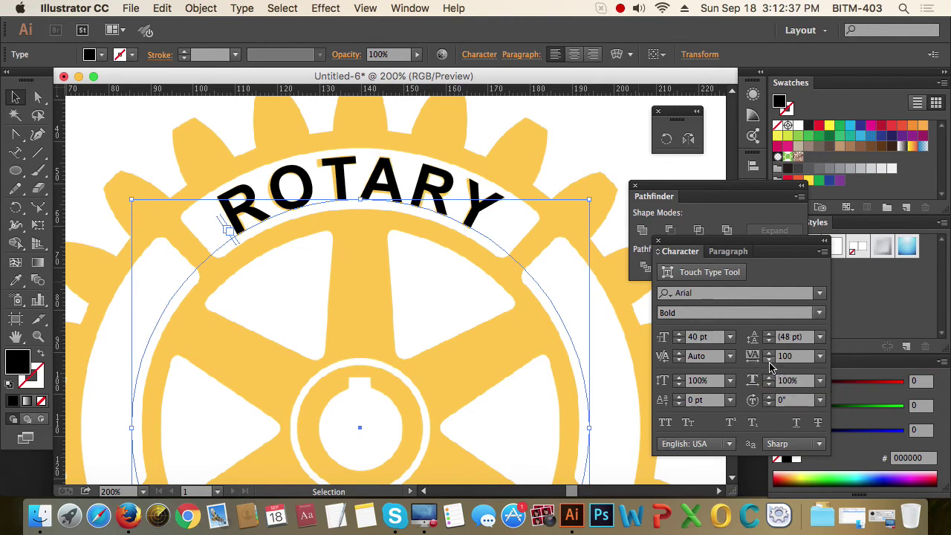
Step: Duplicate the ROTARY path text in place and flip the copy to the inside of the circle over the lower INTERNATIONAL band
{"action": "left_click", "coordinate": [371, 282], "text": "alt+super"}
{"action": "left_click", "coordinate": [372, 282], "text": "alt+super"}
{"action": "left_click", "coordinate": [371, 282], "text": "alt+super"}
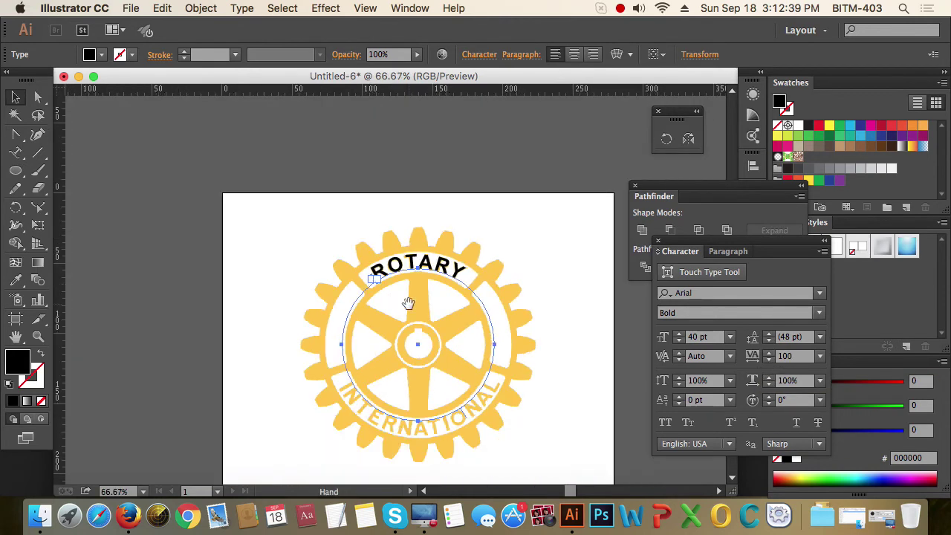
{"action": "left_click_drag", "start_coordinate": [437, 320], "coordinate": [425, 276]}
{"action": "left_click_drag", "start_coordinate": [271, 195], "coordinate": [600, 424]}
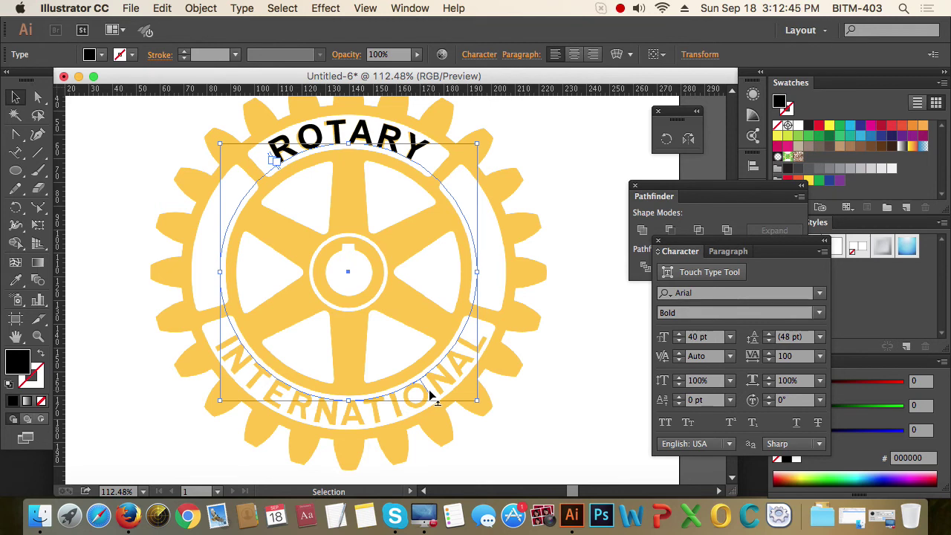
{"action": "left_click_drag", "start_coordinate": [429, 393], "coordinate": [407, 248]}
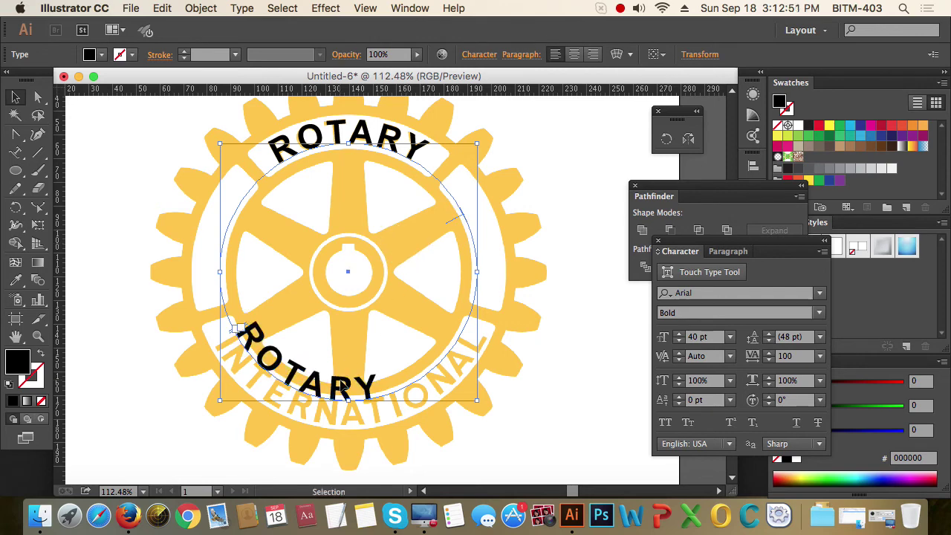
Step: Replace the lower copy's wording with "international" and apply All Caps to it
{"action": "double_click", "coordinate": [336, 388]}
{"action": "key", "text": "ctrl+a"}
{"action": "key", "text": "BackSpace"}
{"action": "type", "text": "i"}
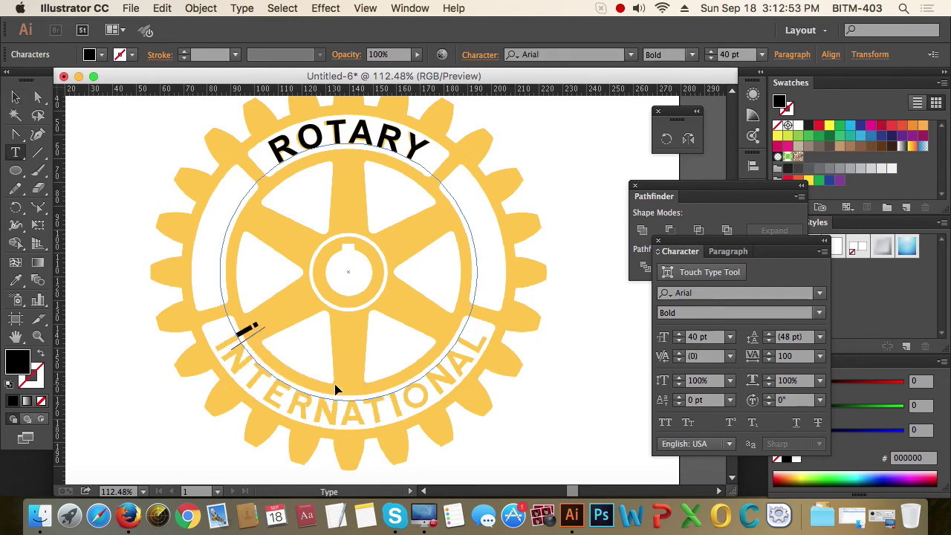
{"action": "type", "text": "nternat"}
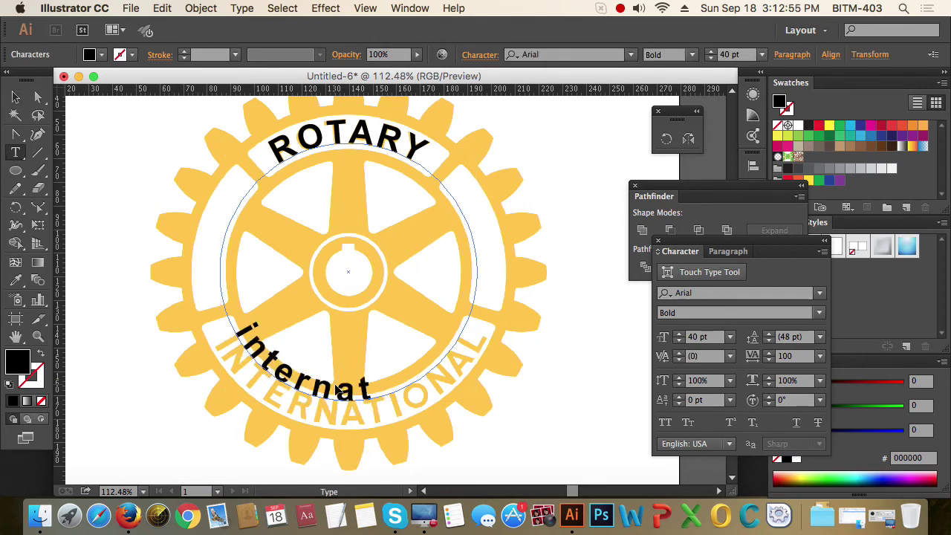
{"action": "type", "text": "ional"}
{"action": "key", "text": "ctrl+a"}
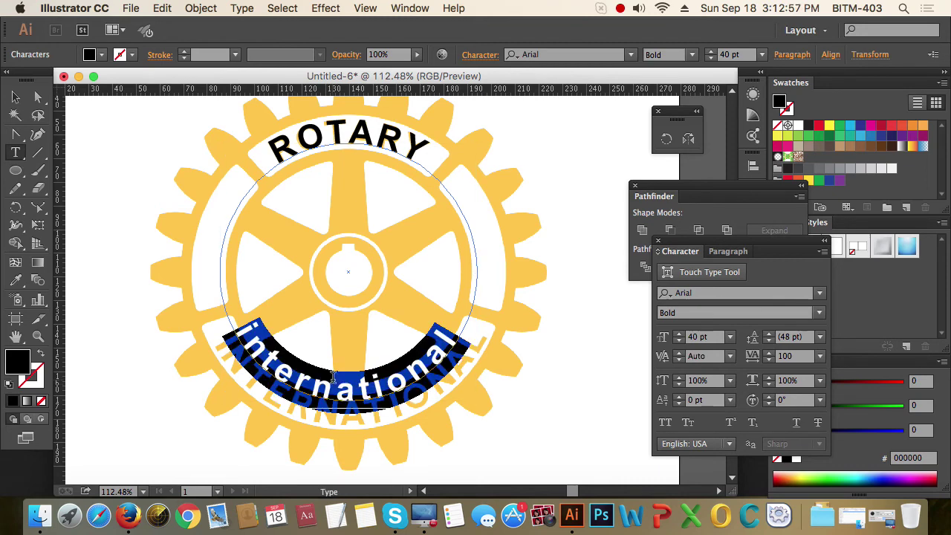
{"action": "left_click", "coordinate": [665, 422]}
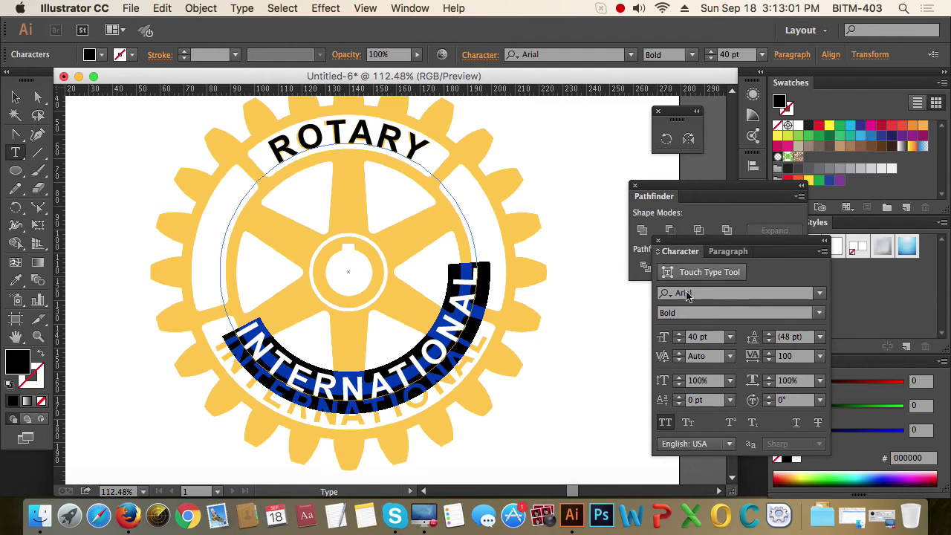
Step: Try a tracking of -200 on the INTERNATIONAL text
{"action": "left_click", "coordinate": [792, 361]}
{"action": "type", "text": "-"}
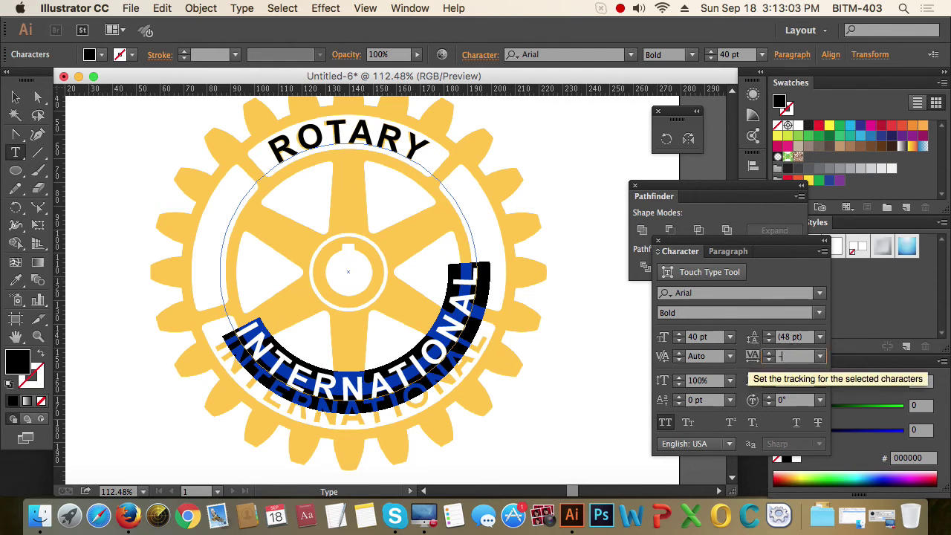
{"action": "type", "text": "200"}
{"action": "key", "text": "Return"}
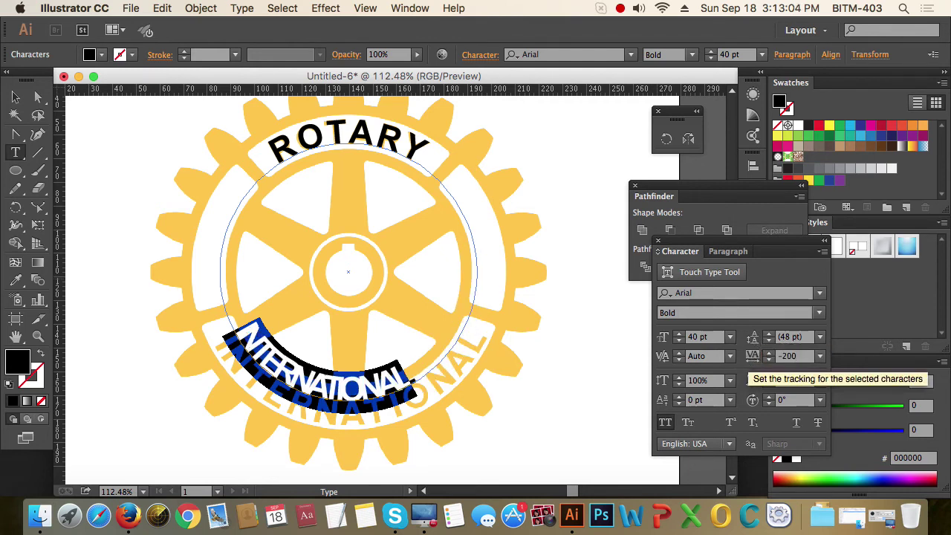
Step: Set the INTERNATIONAL text's tracking to 0 and finish editing the text
{"action": "double_click", "coordinate": [792, 357]}
{"action": "type", "text": "0"}
{"action": "key", "text": "Return"}
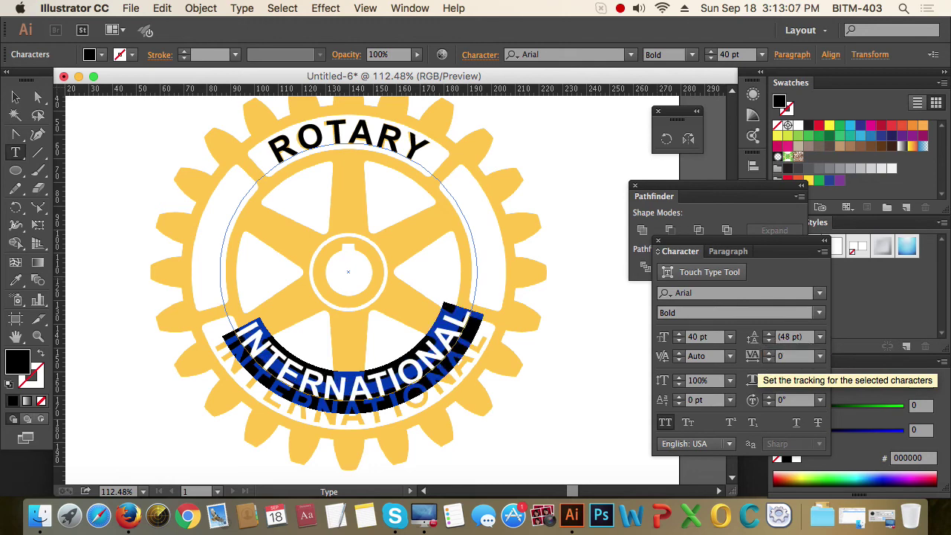
{"action": "left_click", "coordinate": [15, 97]}
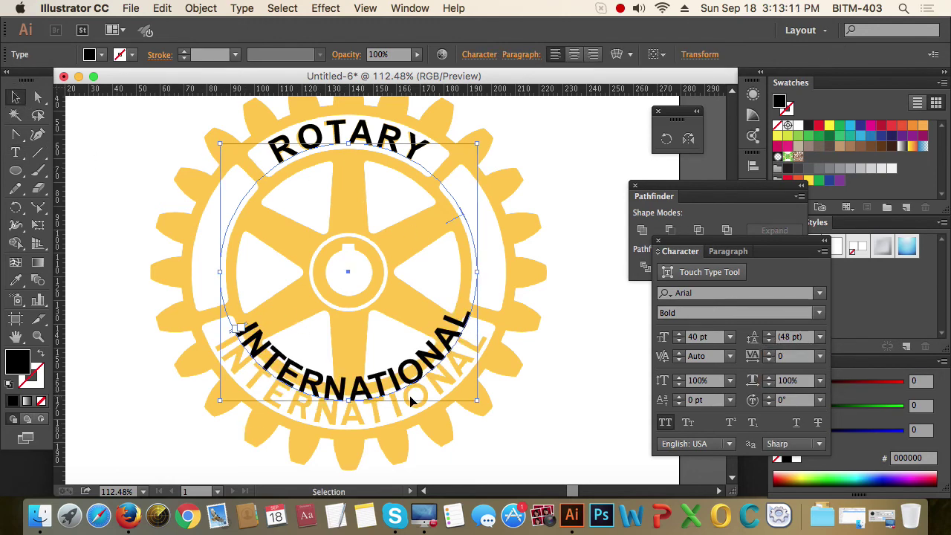
Step: Set the INTERNATIONAL text's baseline shift to -29 pt to move it outward into the lower band
{"action": "key", "text": "super+space"}
{"action": "left_click_drag", "start_coordinate": [180, 278], "coordinate": [554, 463]}
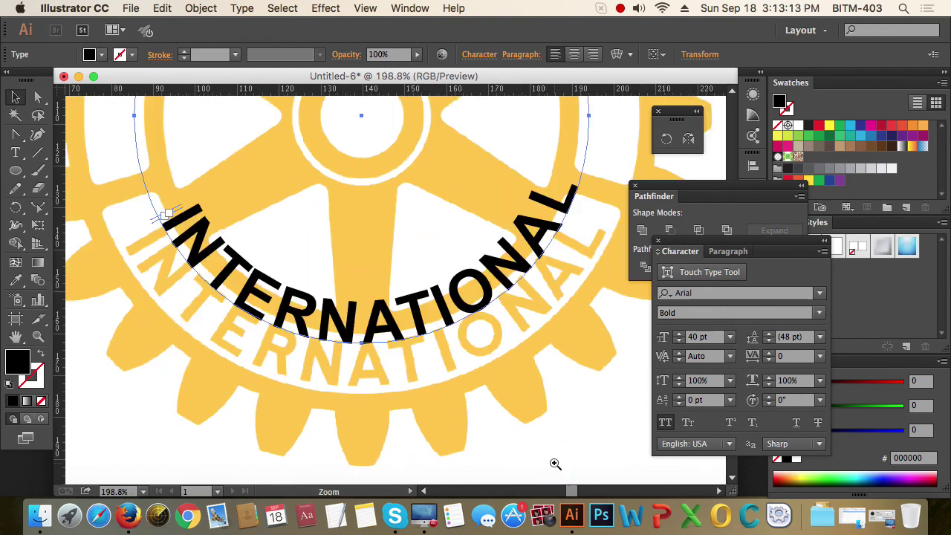
{"action": "left_click_drag", "start_coordinate": [562, 364], "coordinate": [557, 433]}
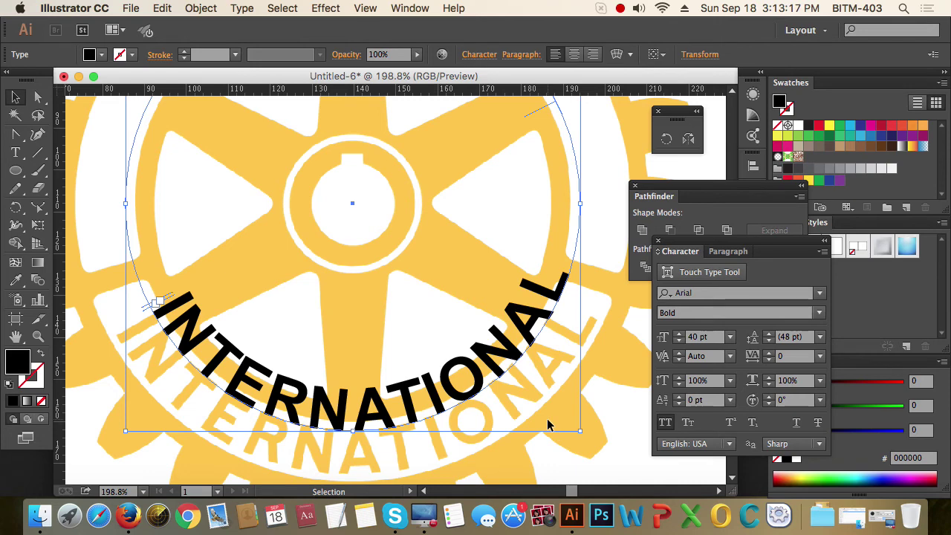
{"action": "key", "text": "super+space"}
{"action": "left_click", "coordinate": [463, 344], "text": "alt"}
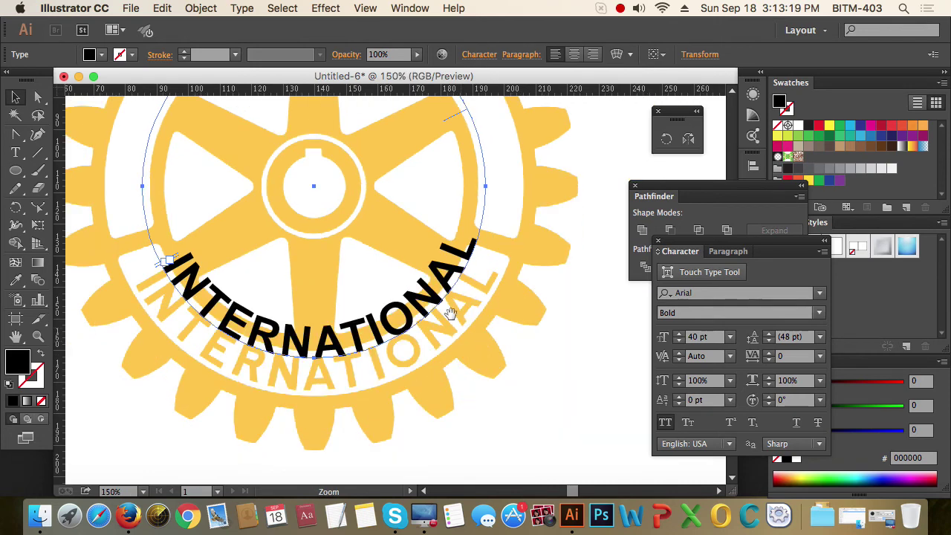
{"action": "left_click_drag", "start_coordinate": [439, 301], "coordinate": [491, 336]}
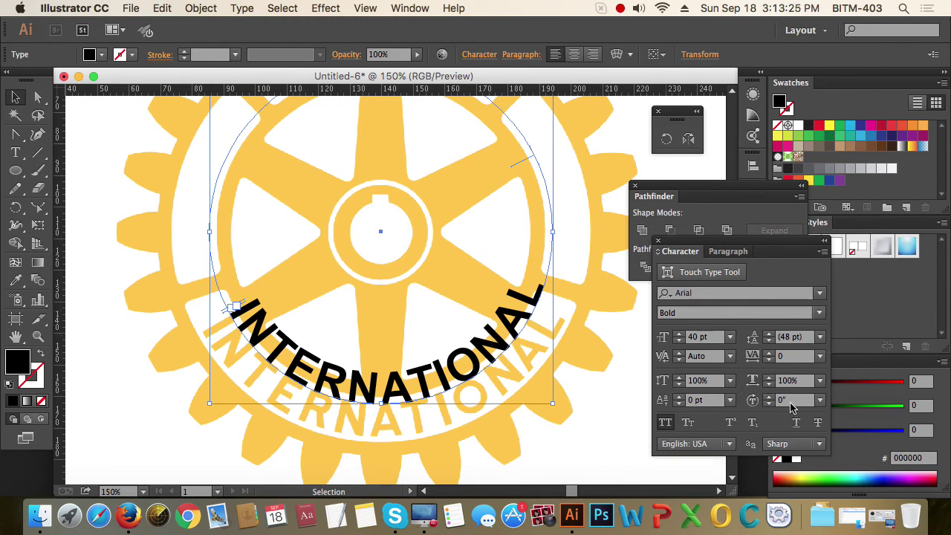
{"action": "left_click", "coordinate": [678, 405]}
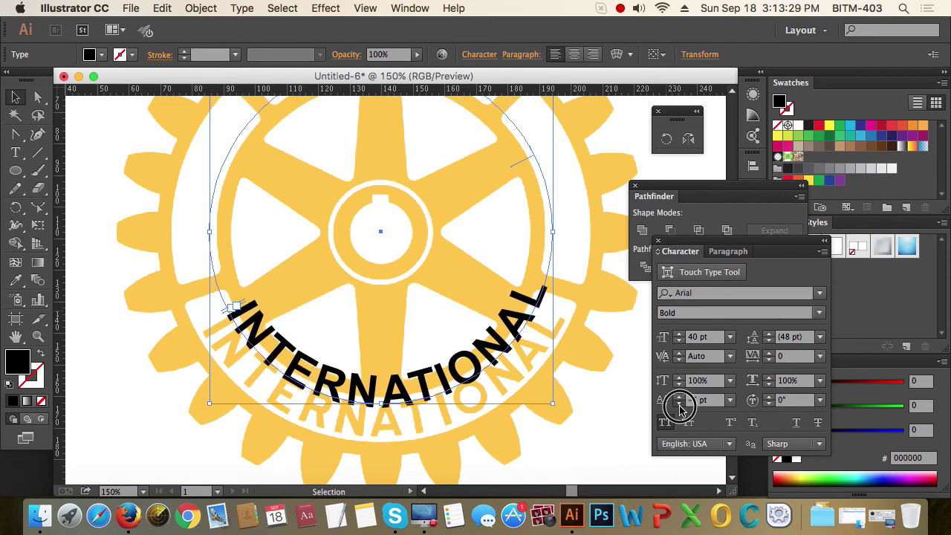
{"action": "left_click", "coordinate": [678, 405]}
{"action": "left_click", "coordinate": [679, 405]}
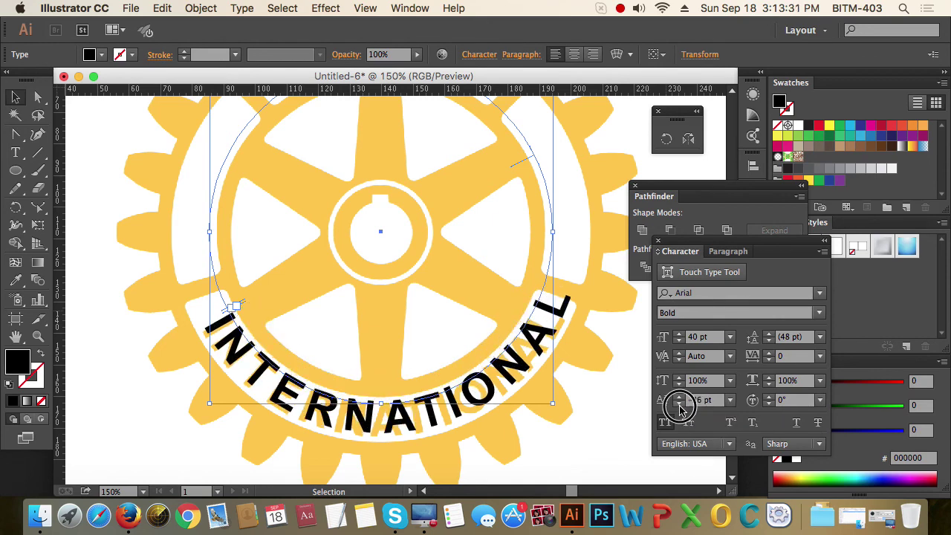
{"action": "left_click", "coordinate": [678, 404]}
{"action": "left_click", "coordinate": [679, 405]}
{"action": "left_click", "coordinate": [678, 405]}
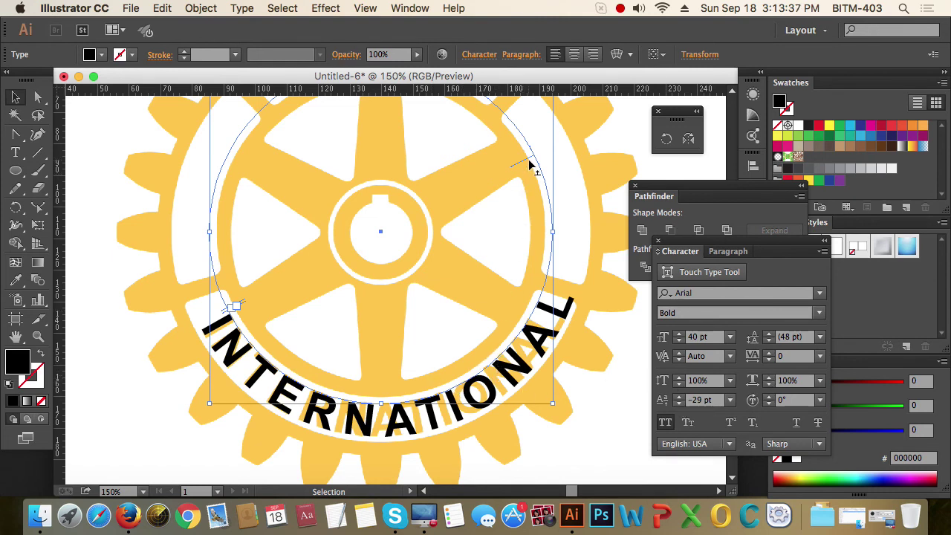
Step: Nudge the INTERNATIONAL text along its circular path, set its tracking to -39, and deselect it
{"action": "left_click_drag", "start_coordinate": [527, 156], "coordinate": [528, 156]}
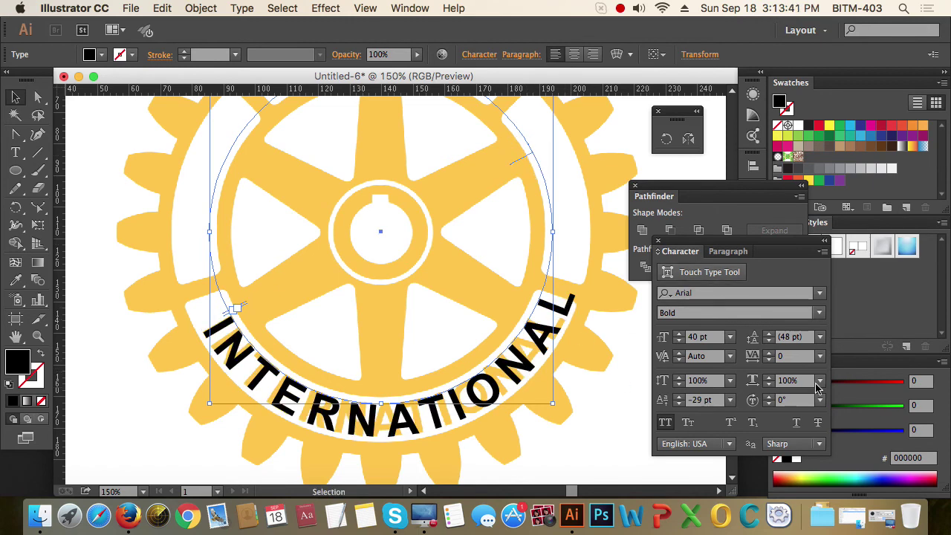
{"action": "left_click", "coordinate": [769, 361]}
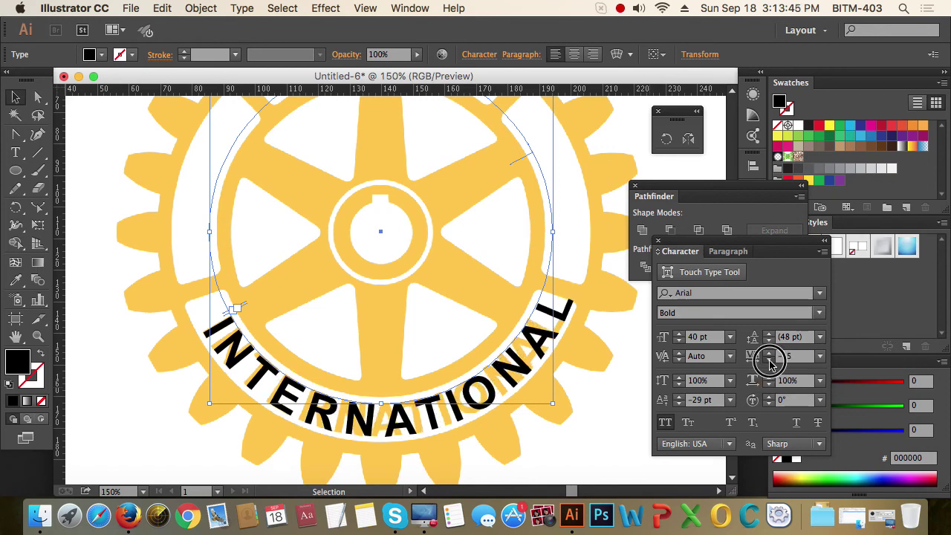
{"action": "left_click_drag", "start_coordinate": [769, 361], "coordinate": [768, 361]}
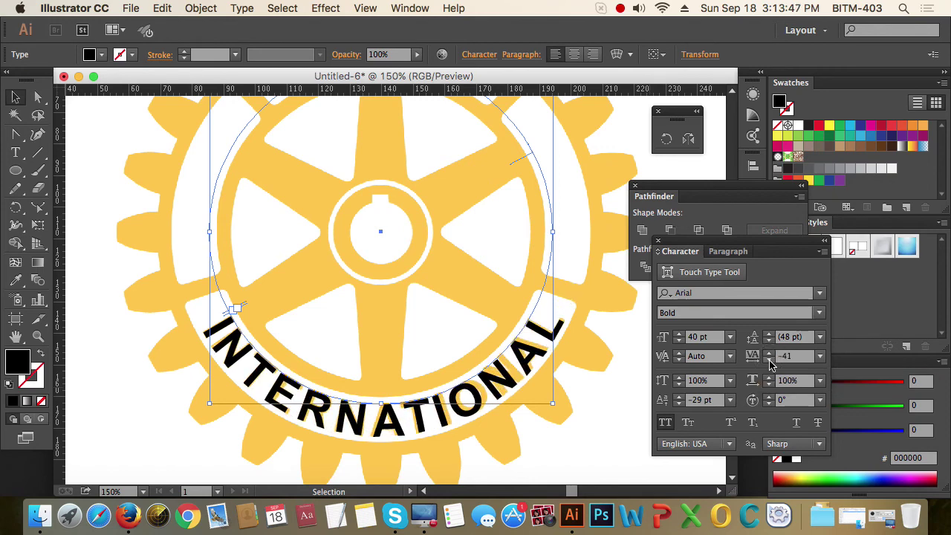
{"action": "left_click", "coordinate": [770, 352]}
{"action": "left_click", "coordinate": [769, 352]}
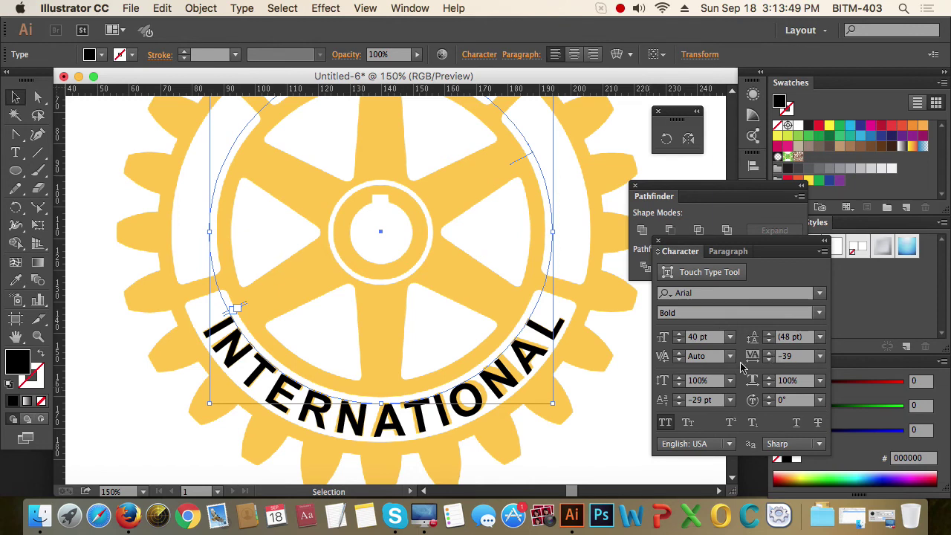
{"action": "left_click", "coordinate": [609, 445]}
{"action": "left_click", "coordinate": [432, 360], "text": "alt+super"}
{"action": "left_click", "coordinate": [432, 361], "text": "alt+super"}
{"action": "left_click_drag", "start_coordinate": [414, 291], "coordinate": [413, 292]}
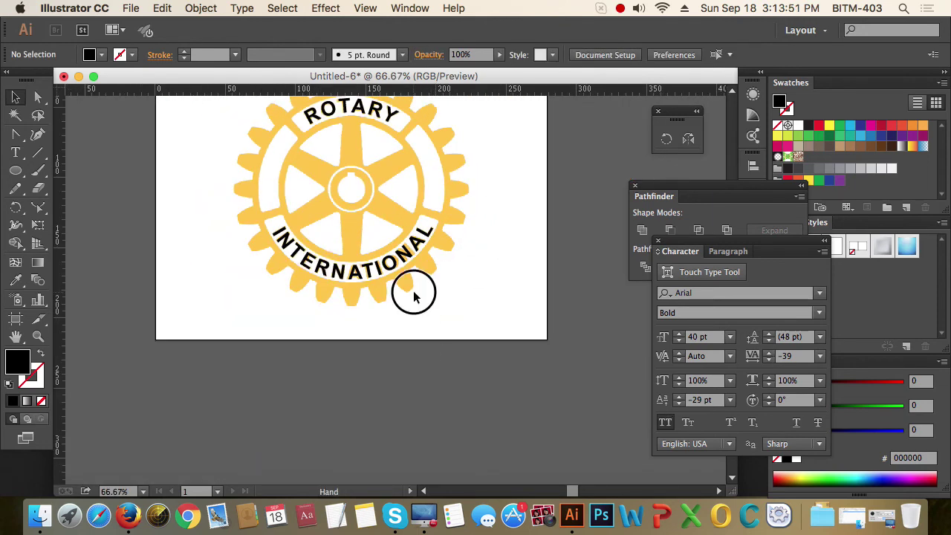
Step: Convert the ROTARY and INTERNATIONAL path text to outlines
{"action": "scroll", "coordinate": [414, 296], "scroll_direction": "up", "scroll_amount": 3}
{"action": "left_click_drag", "start_coordinate": [195, 186], "coordinate": [565, 424]}
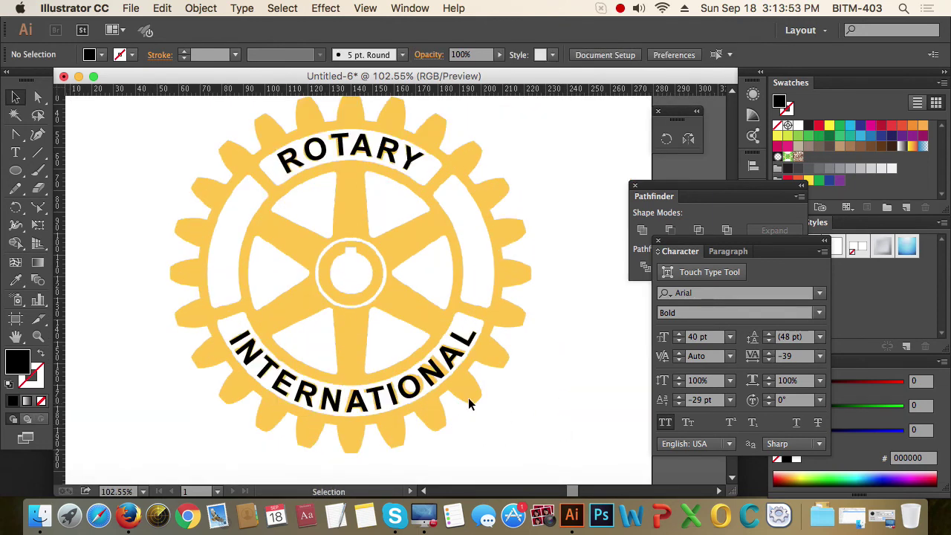
{"action": "left_click", "coordinate": [414, 382]}
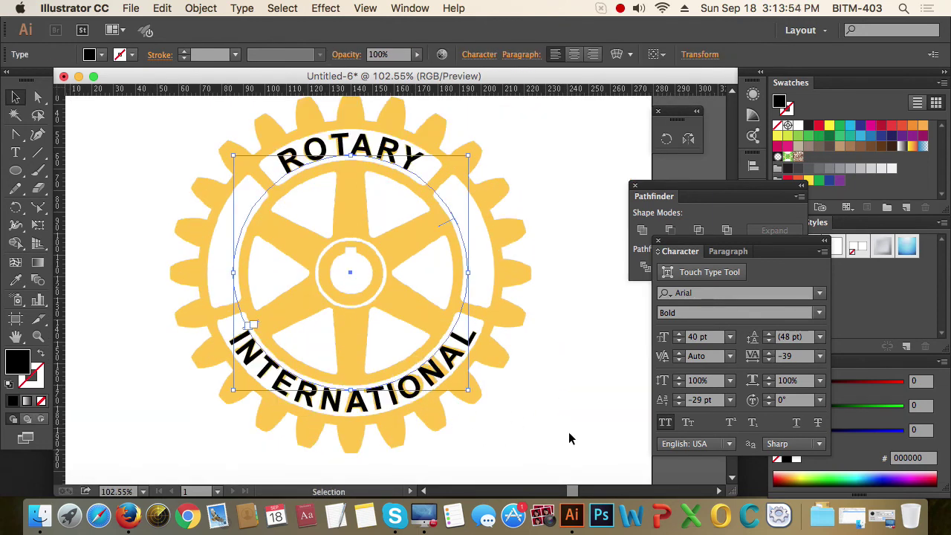
{"action": "left_click", "coordinate": [520, 438]}
{"action": "left_click_drag", "start_coordinate": [542, 302], "coordinate": [441, 265]}
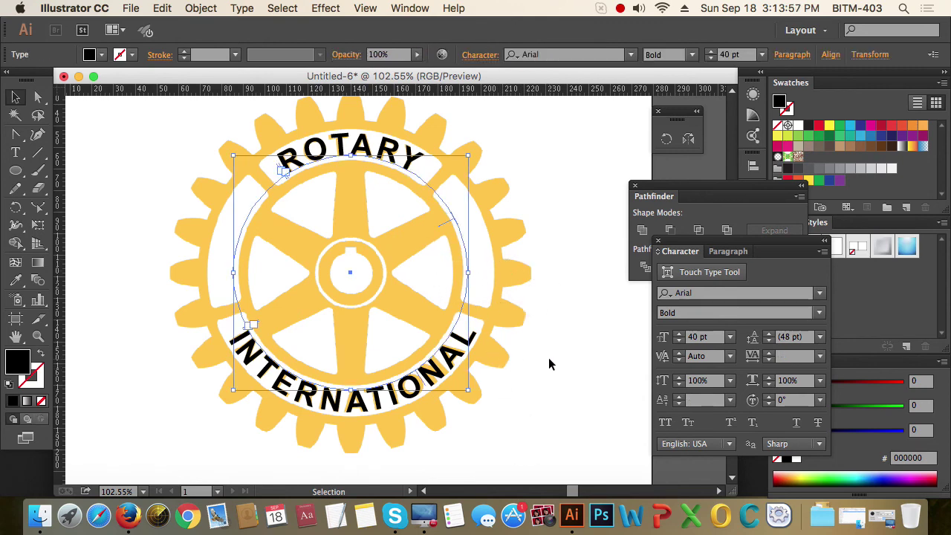
{"action": "left_click", "coordinate": [242, 9]}
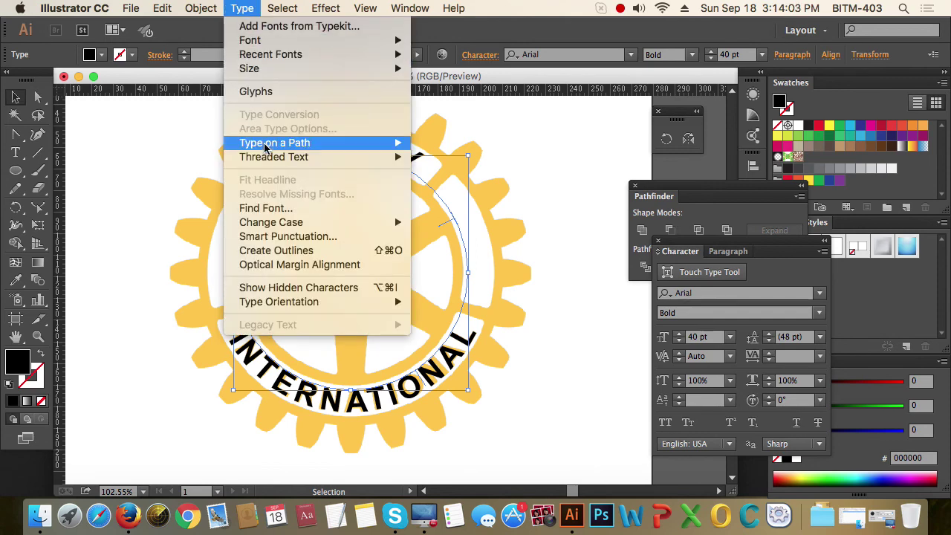
{"action": "left_click", "coordinate": [298, 254]}
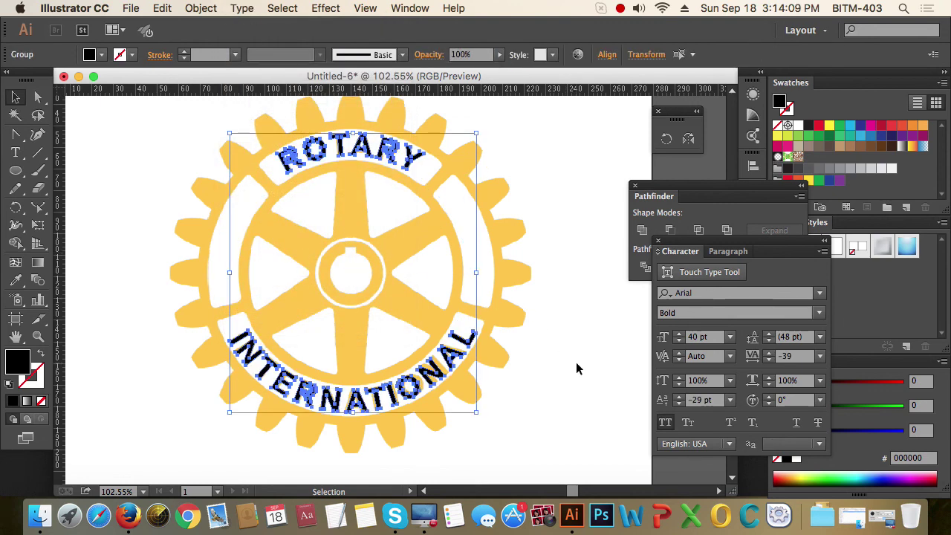
Step: Show all hidden artwork again and clear the selection
{"action": "key", "text": "super+alt"}
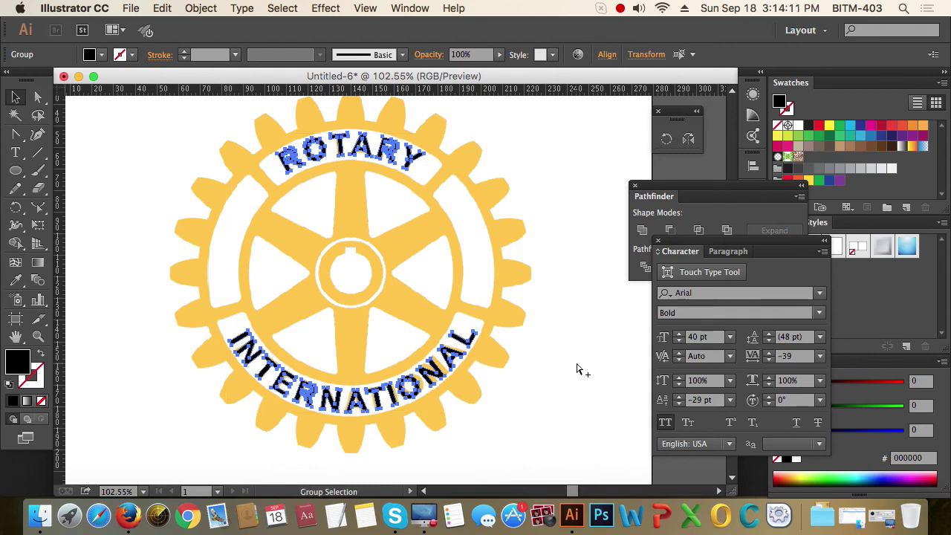
{"action": "key", "text": "super+alt+3"}
{"action": "left_click", "coordinate": [577, 368]}
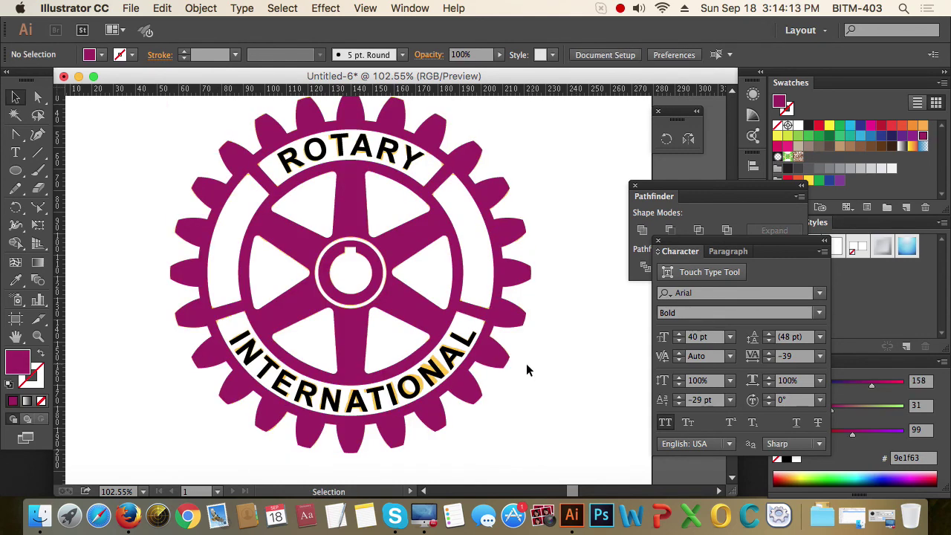
Step: Unite the gear wheel with the outlined ROTARY and INTERNATIONAL lettering
{"action": "left_click", "coordinate": [499, 357], "text": "shift"}
{"action": "left_click", "coordinate": [466, 341], "text": "shift"}
{"action": "left_click", "coordinate": [466, 342], "text": "shift"}
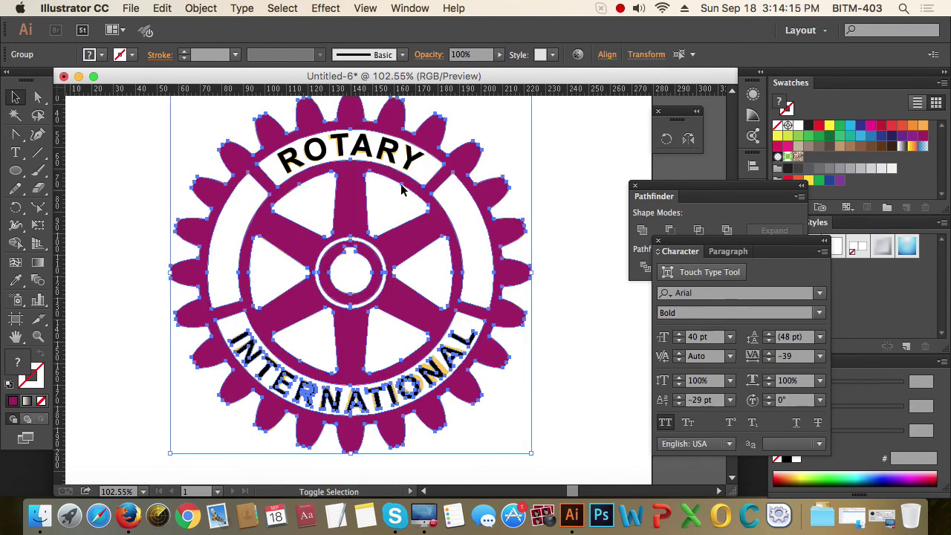
{"action": "left_click", "coordinate": [416, 160], "text": "shift"}
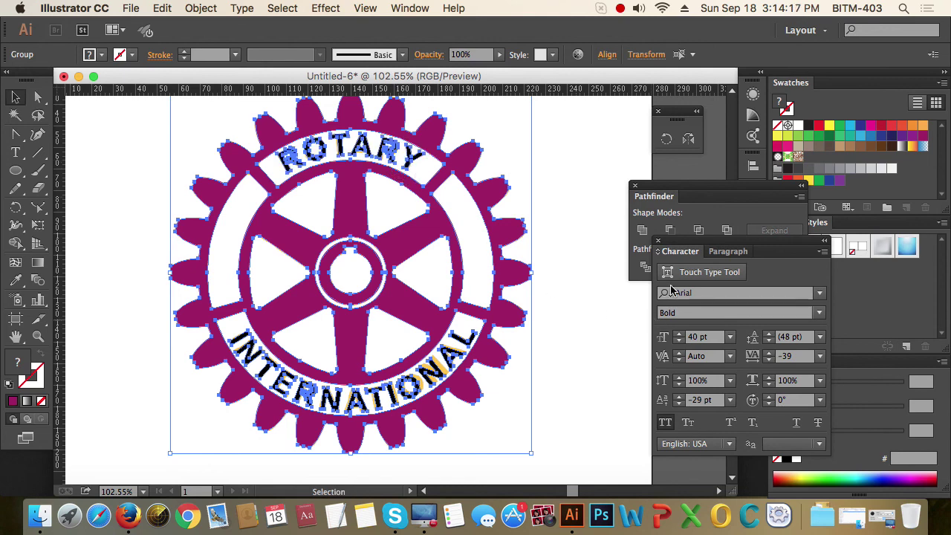
{"action": "left_click_drag", "start_coordinate": [697, 244], "coordinate": [757, 317]}
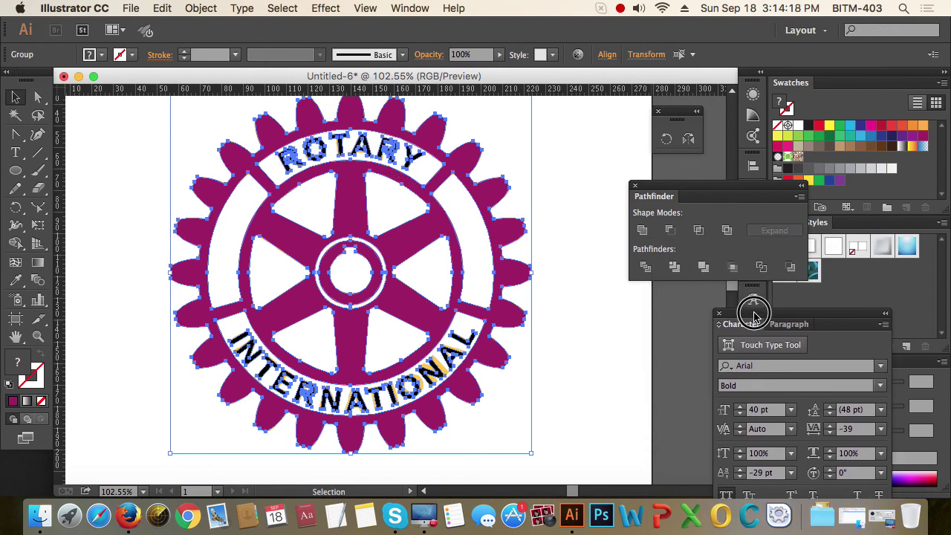
{"action": "left_click", "coordinate": [643, 231]}
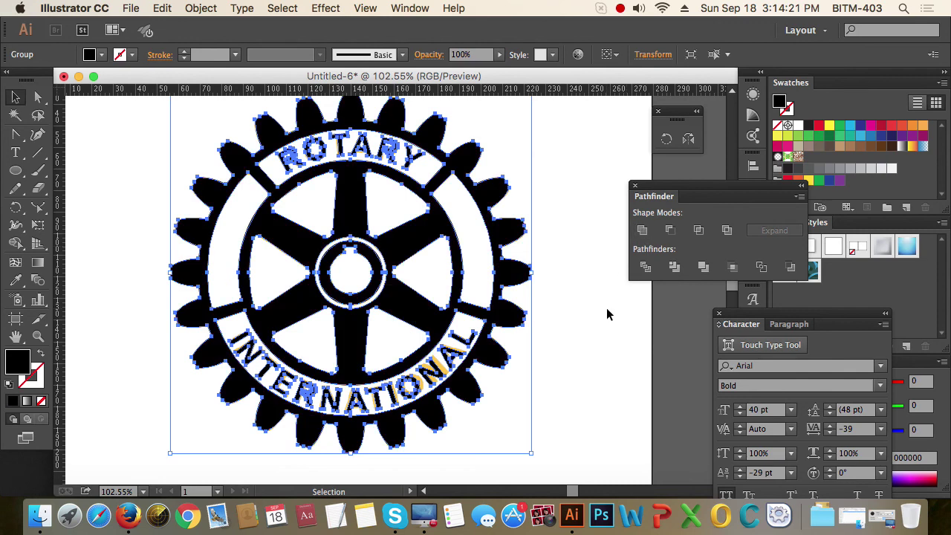
Step: Fill the united logo with magenta ec008c and deselect it
{"action": "left_click", "coordinate": [589, 382]}
{"action": "left_click", "coordinate": [503, 357]}
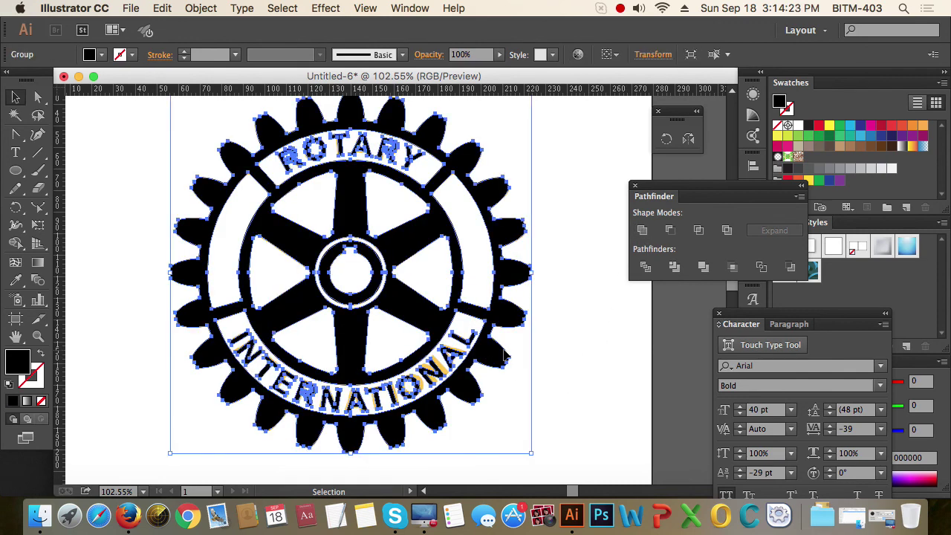
{"action": "left_click", "coordinate": [871, 124]}
{"action": "left_click", "coordinate": [628, 364]}
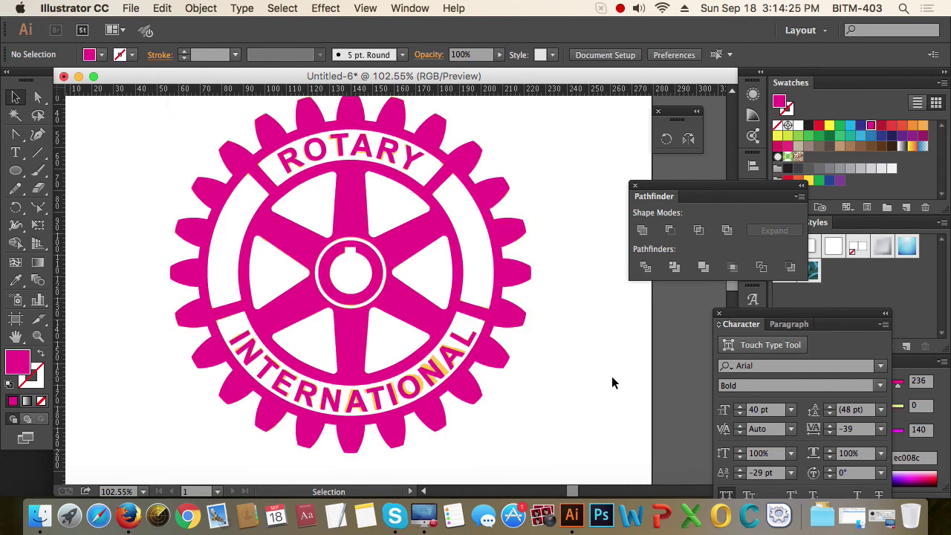
Step: Add a second artboard beside the existing one
{"action": "left_click", "coordinate": [371, 319], "text": "alt+super"}
{"action": "left_click", "coordinate": [375, 319], "text": "alt+super"}
{"action": "left_click", "coordinate": [380, 319], "text": "alt+super"}
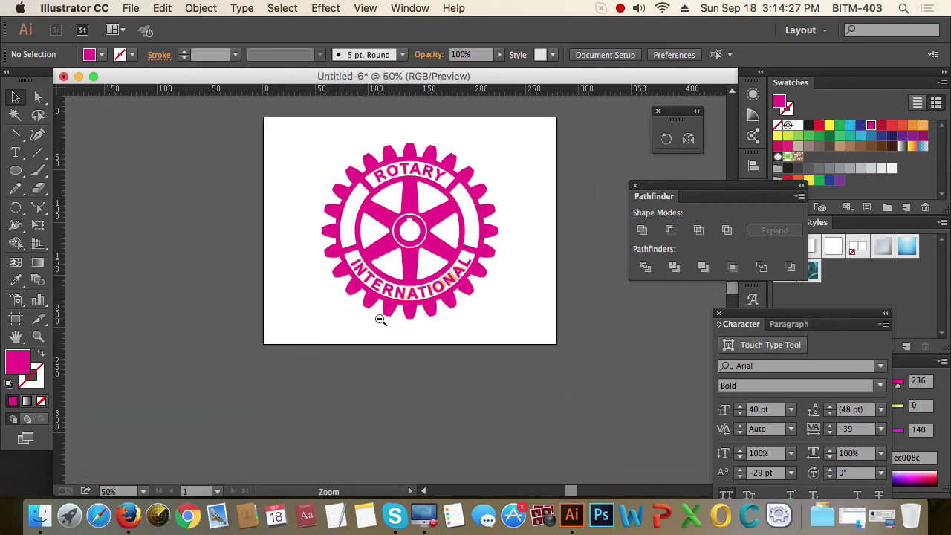
{"action": "left_click_drag", "start_coordinate": [481, 317], "coordinate": [367, 379]}
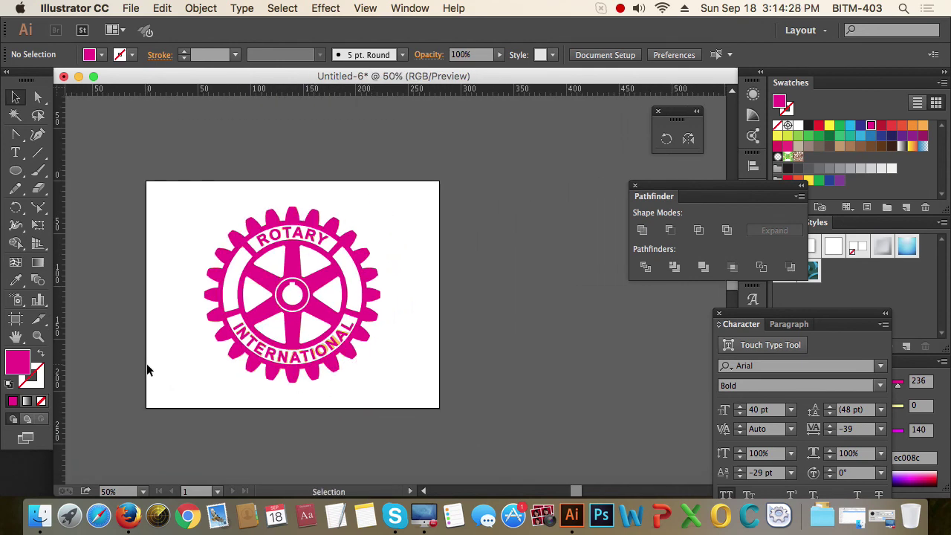
{"action": "left_click", "coordinate": [15, 321]}
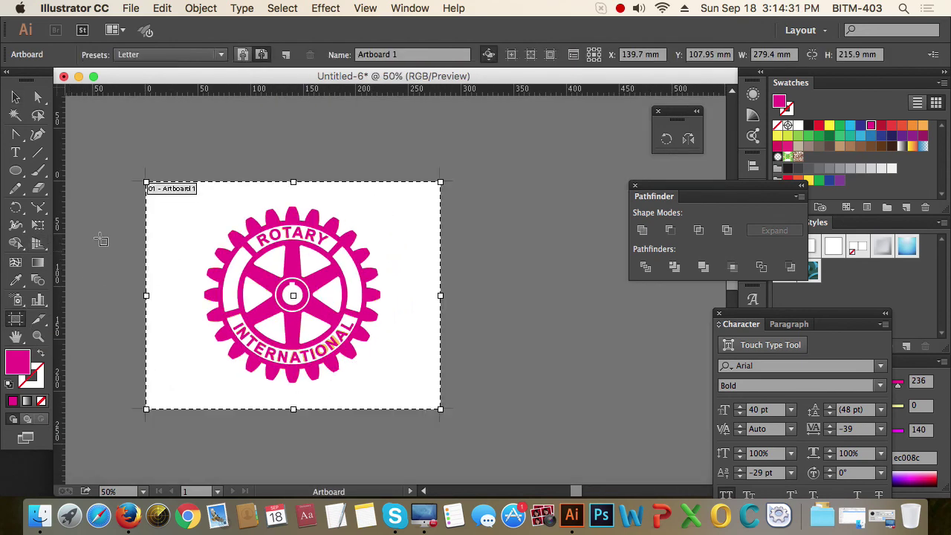
{"action": "left_click", "coordinate": [16, 98]}
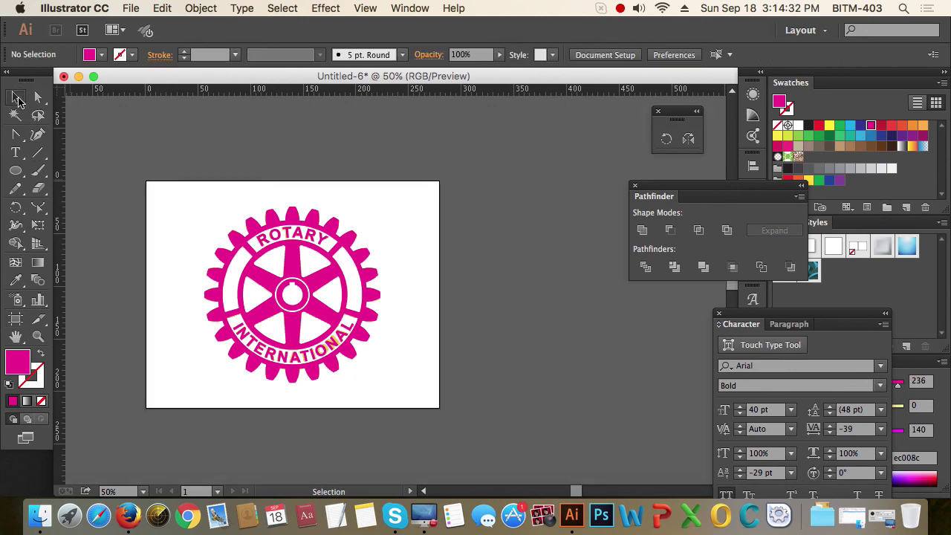
{"action": "left_click", "coordinate": [390, 8]}
{"action": "left_click", "coordinate": [466, 238]}
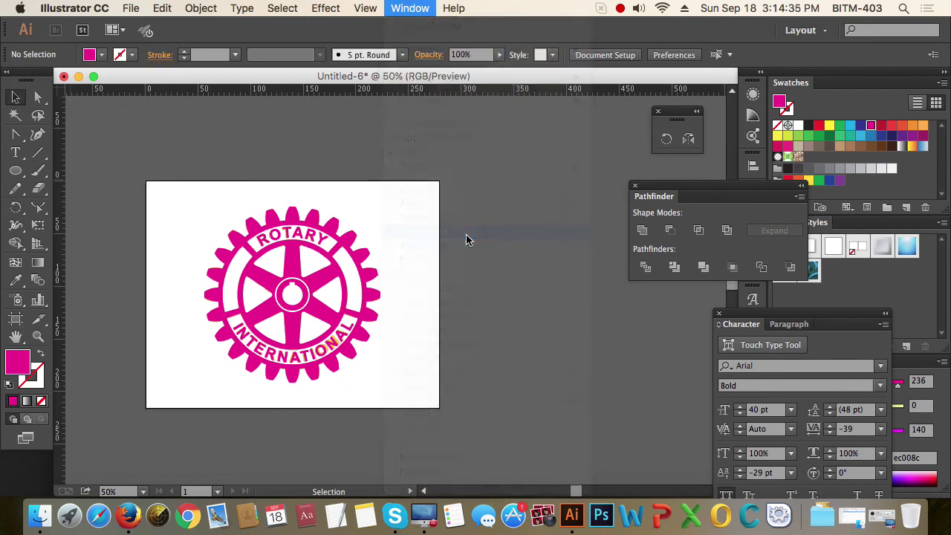
{"action": "left_click", "coordinate": [640, 362]}
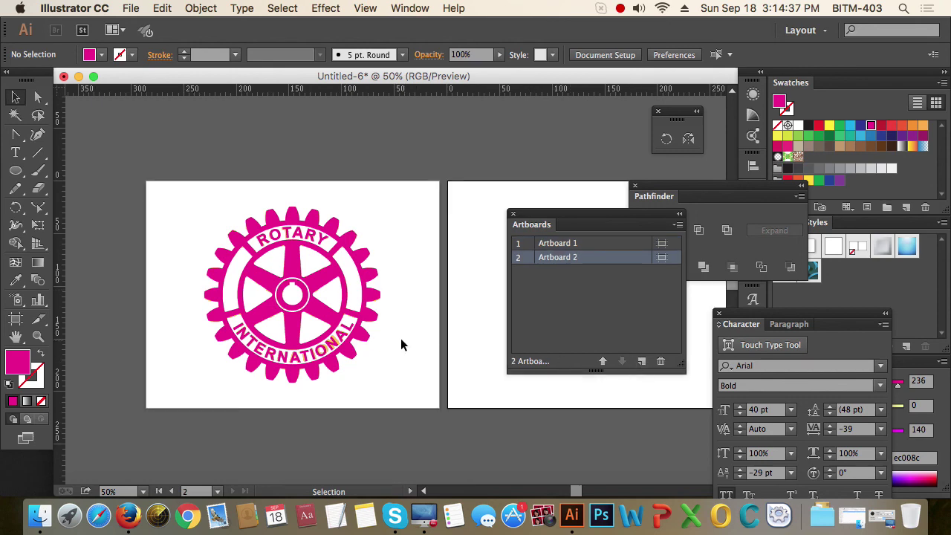
Step: Move the magenta logo off the yellow original onto the second artboard, and shift the Artboards panel clear of it
{"action": "left_click_drag", "start_coordinate": [155, 301], "coordinate": [466, 349]}
{"action": "left_click", "coordinate": [528, 439]}
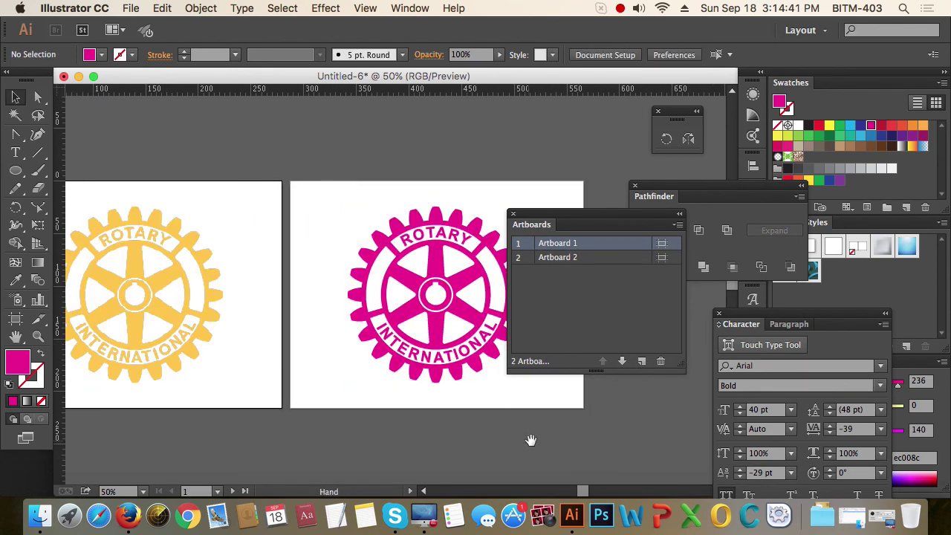
{"action": "scroll", "coordinate": [528, 439], "scroll_direction": "right", "scroll_amount": 5}
{"action": "left_click_drag", "start_coordinate": [146, 182], "coordinate": [424, 423]}
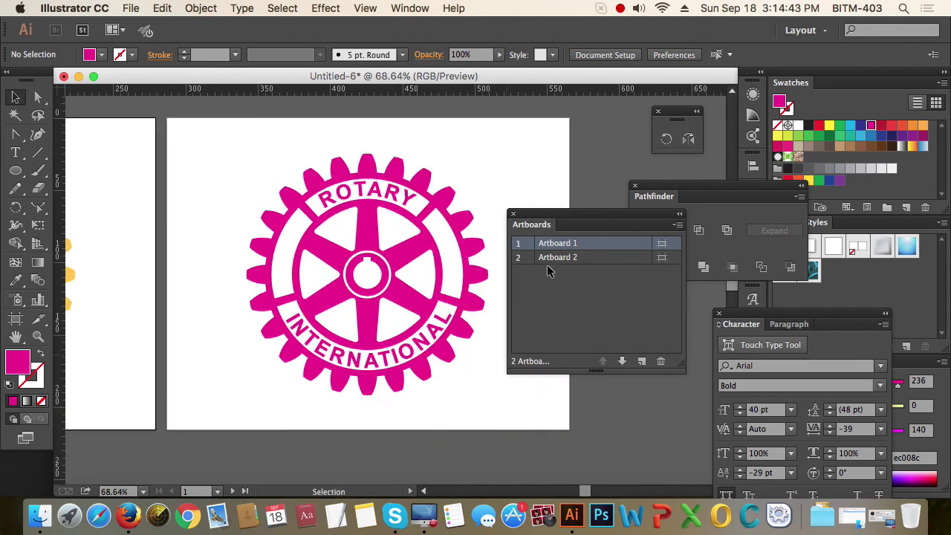
{"action": "left_click_drag", "start_coordinate": [544, 215], "coordinate": [637, 240]}
Step: Try different swatch fills on the redrawn logo, including green 00a651 and yellow fff200, ending with light green 8dc63f
{"action": "left_click_drag", "start_coordinate": [227, 135], "coordinate": [545, 425]}
{"action": "key", "text": "v"}
{"action": "left_click", "coordinate": [423, 340]}
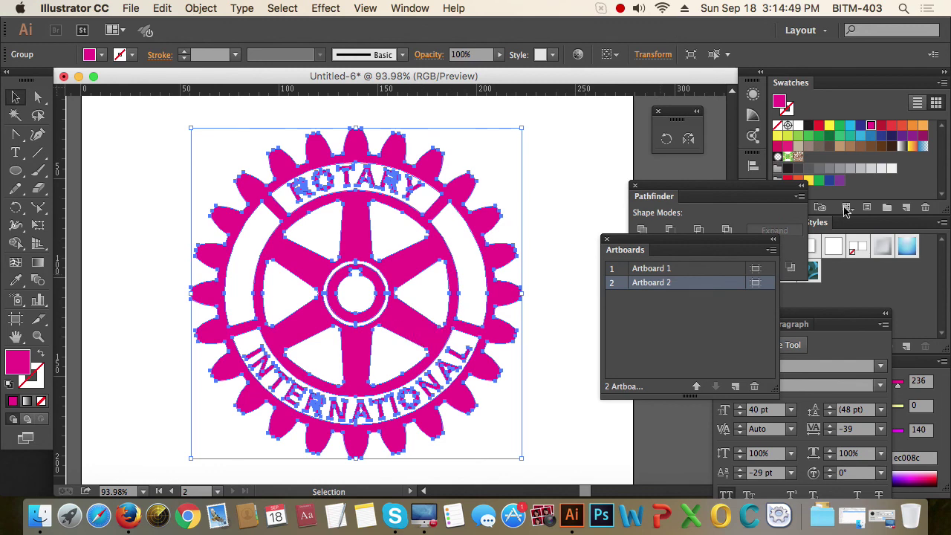
{"action": "left_click", "coordinate": [860, 126]}
{"action": "left_click", "coordinate": [840, 126]}
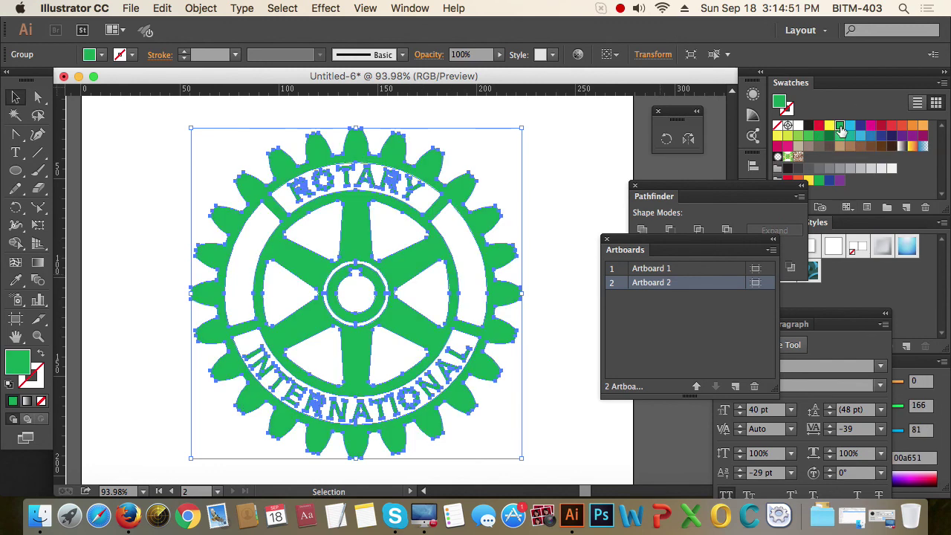
{"action": "left_click", "coordinate": [818, 125]}
{"action": "left_click", "coordinate": [829, 125]}
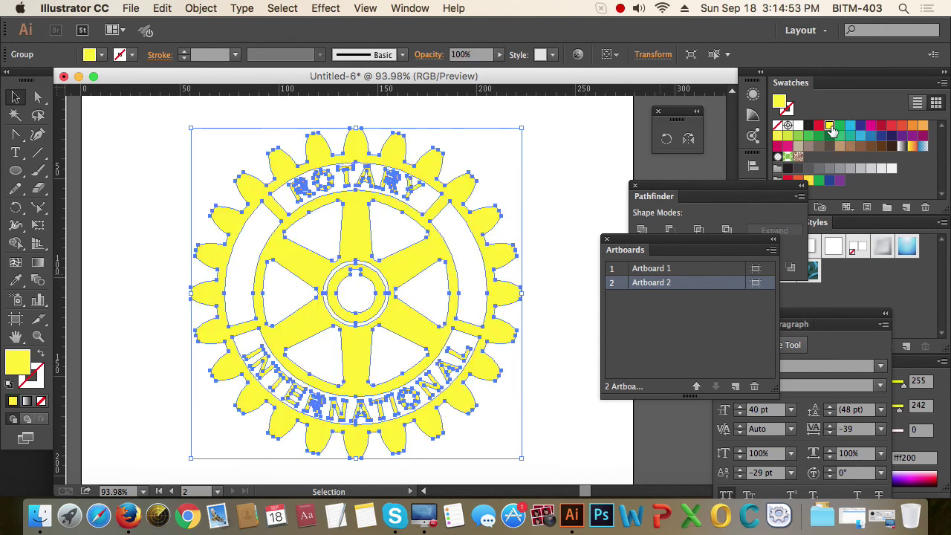
{"action": "left_click", "coordinate": [809, 126]}
{"action": "left_click", "coordinate": [798, 136]}
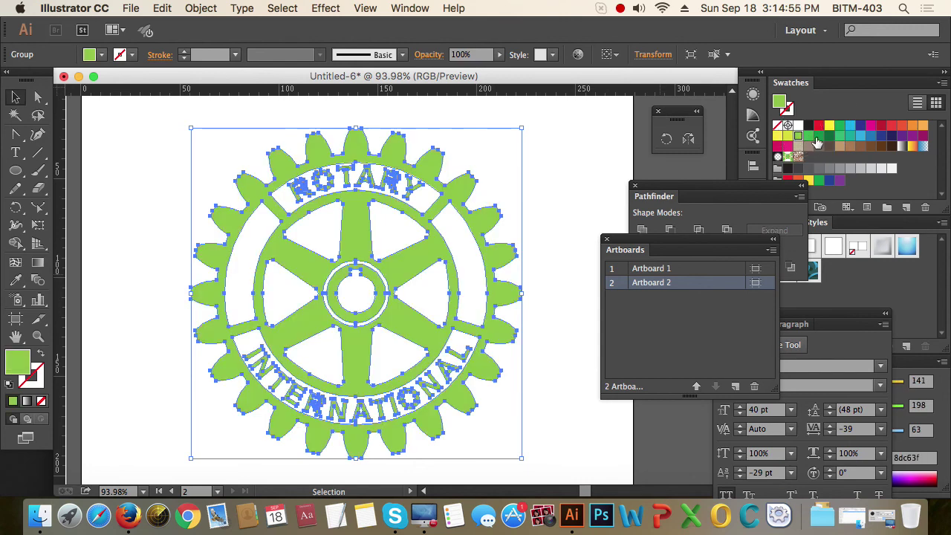